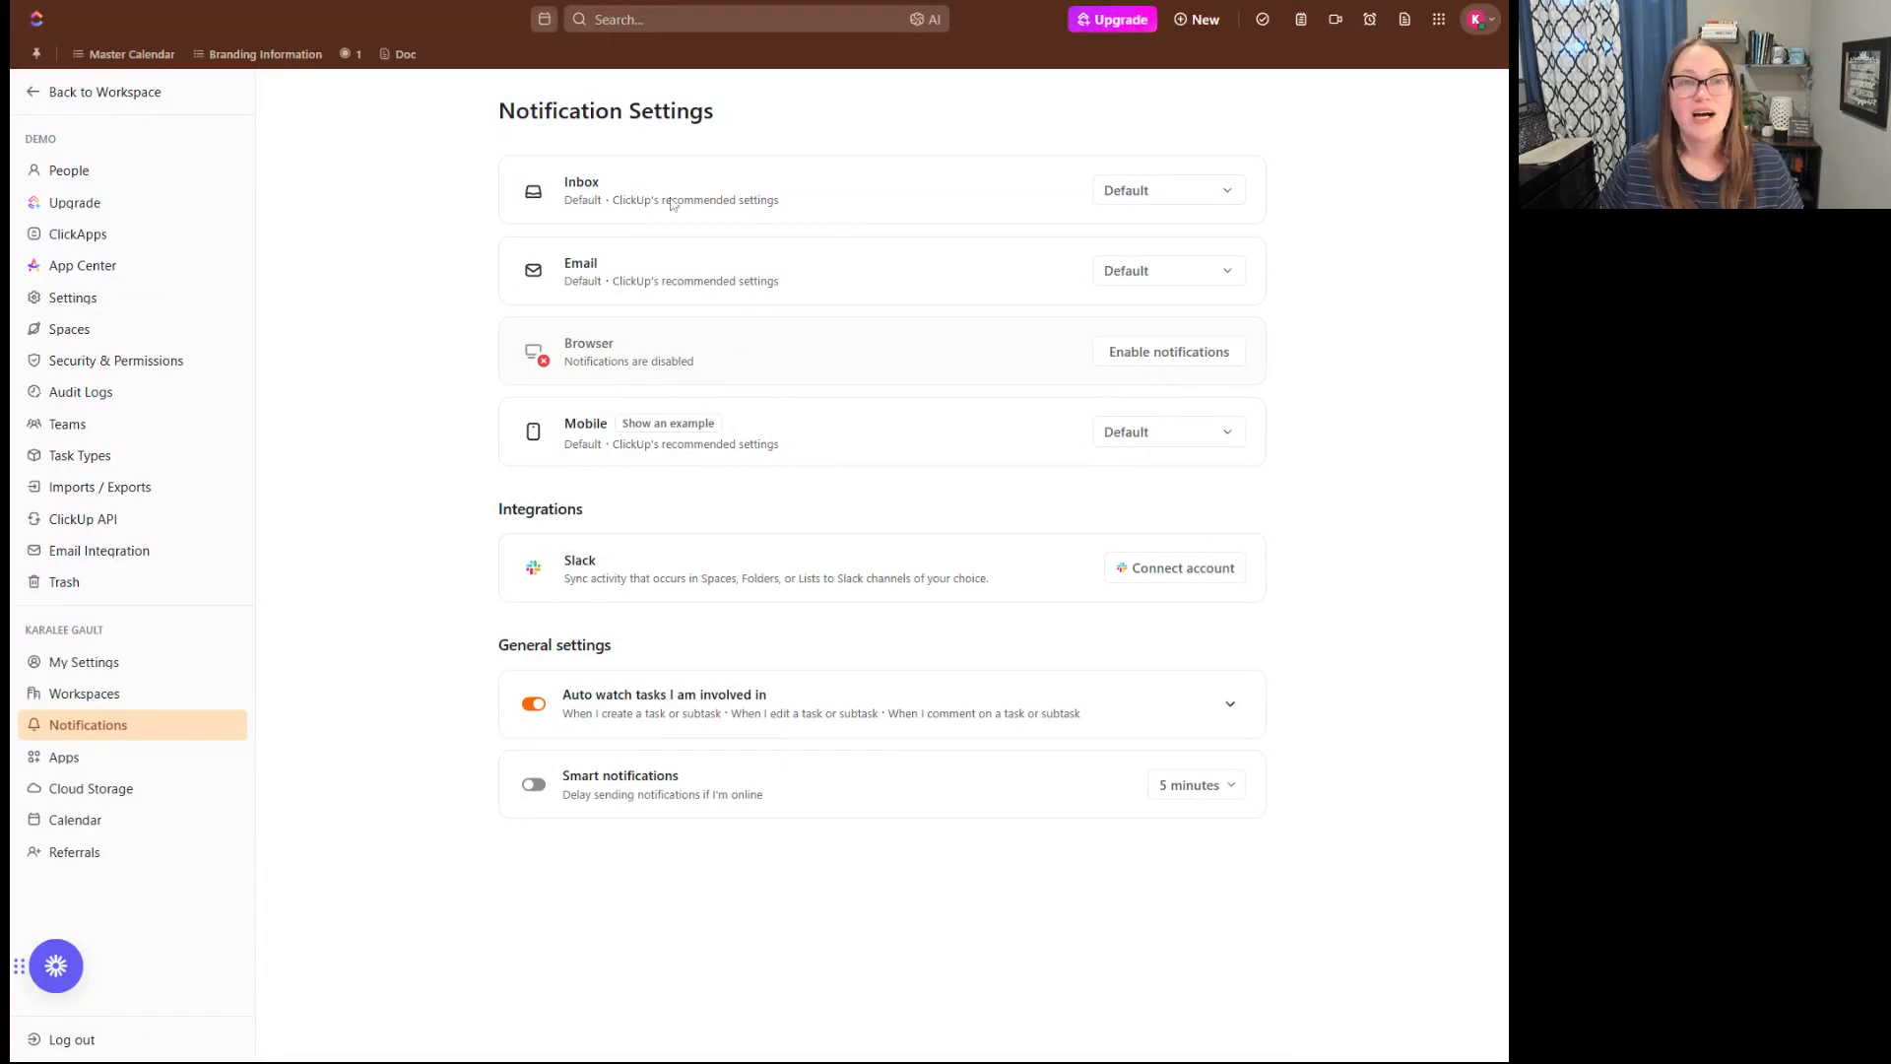
# - View the workspace's Inbox page and return to the personal notification settings
pyautogui.click(91, 92)
pyautogui.click(75, 173)
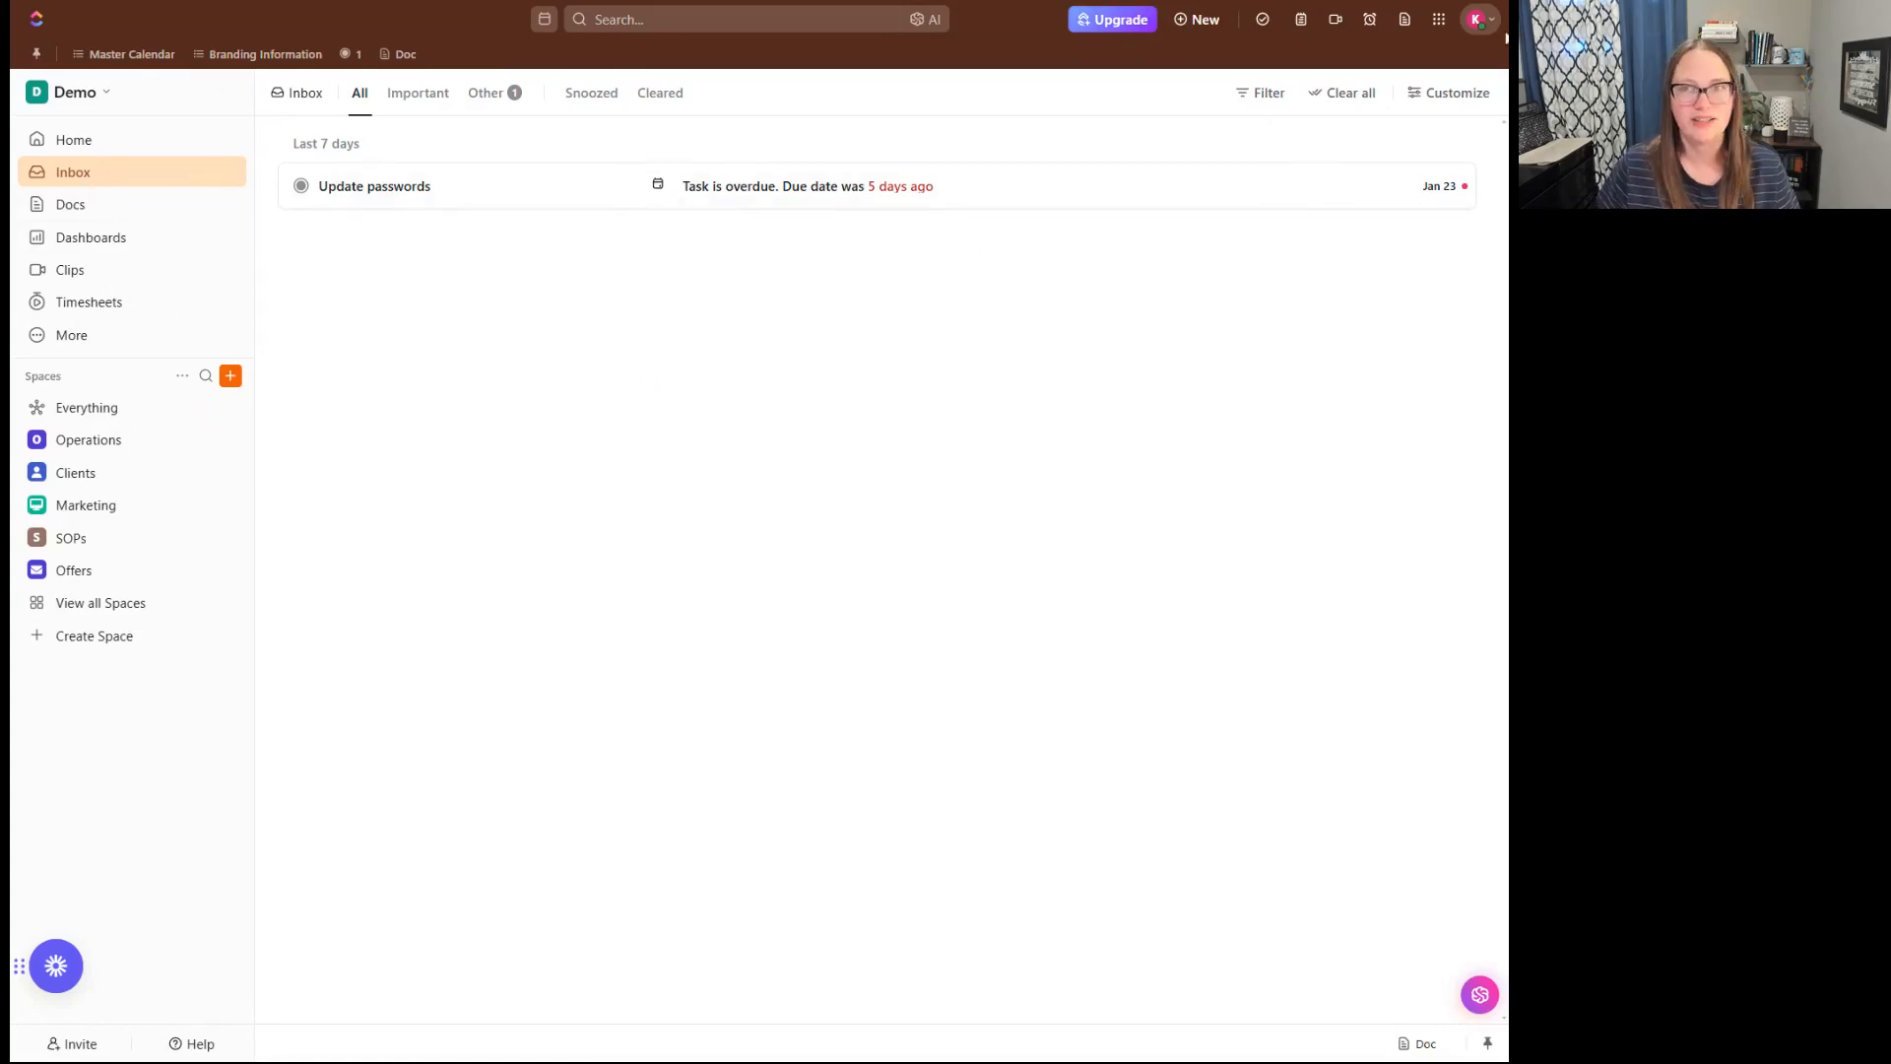
pyautogui.click(1477, 20)
pyautogui.click(1321, 296)
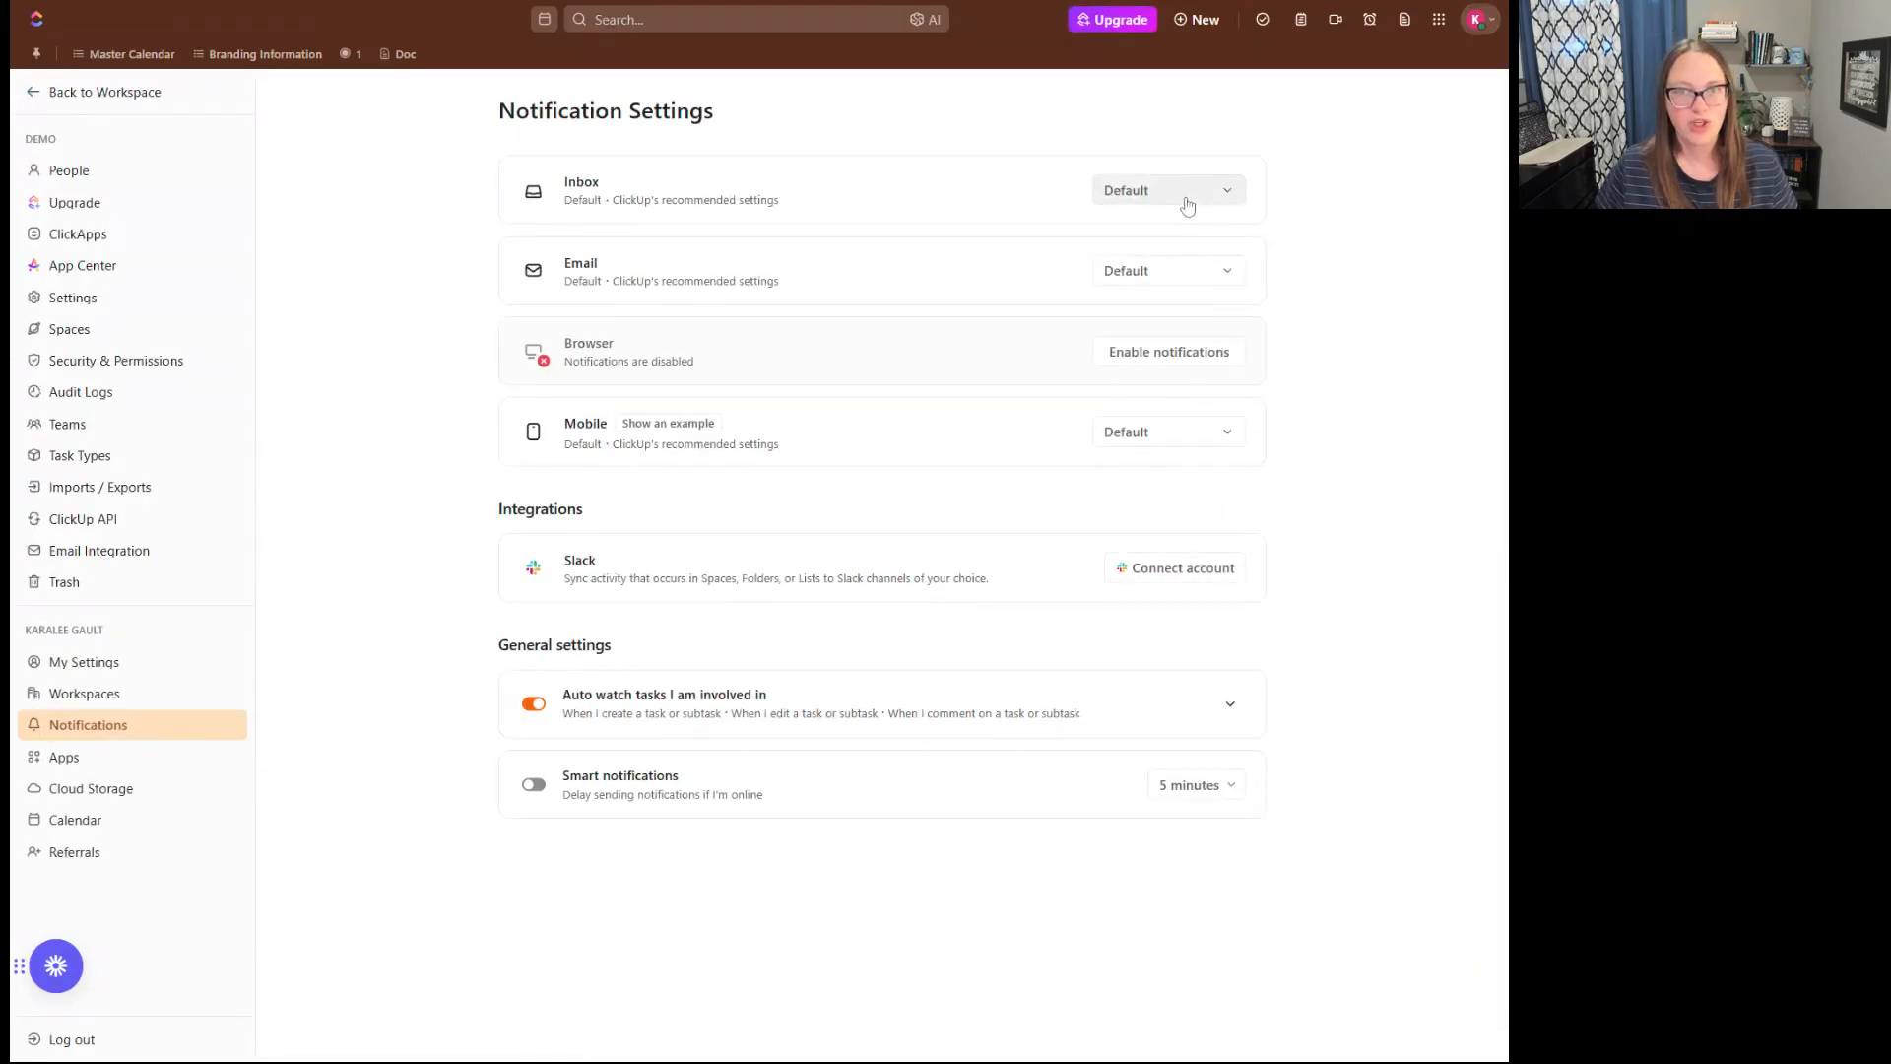
# - Review the Task comments and Task activity triggers in the Custom settings for Inbox notifications, and close them without saving
pyautogui.click(1139, 200)
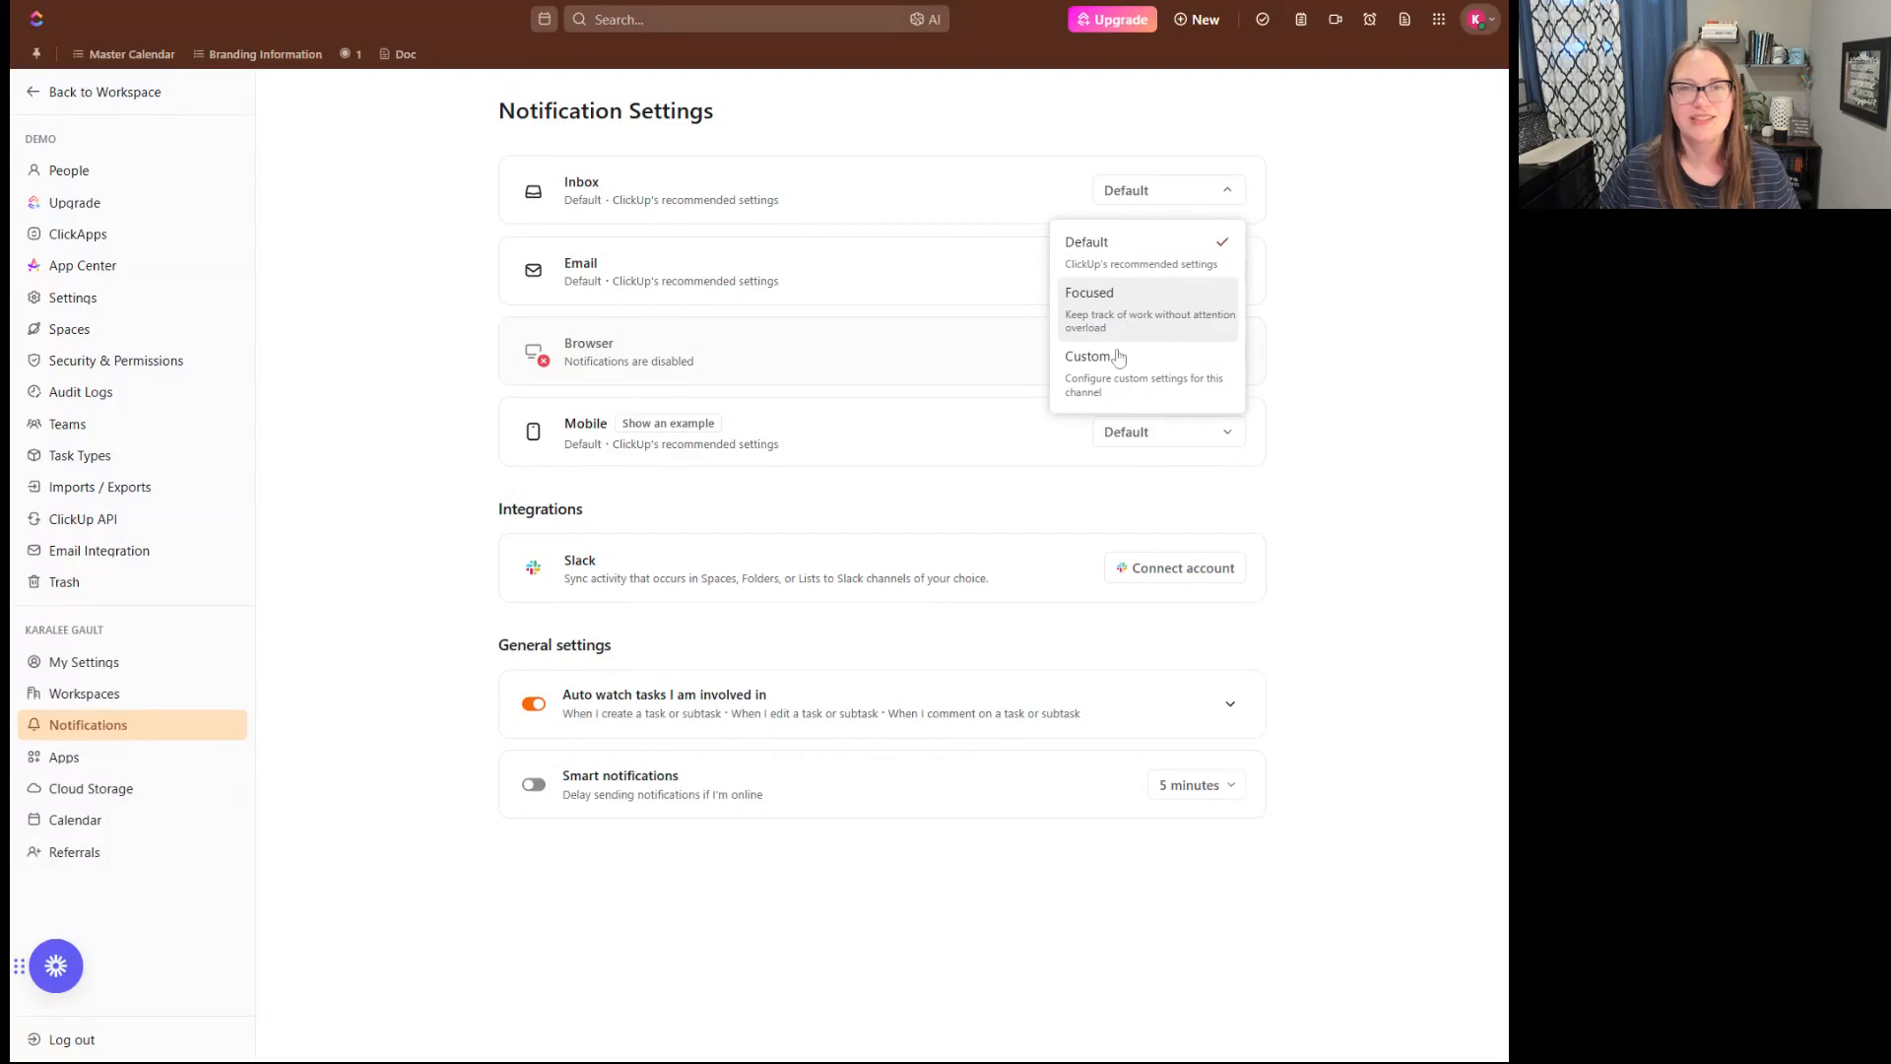
pyautogui.click(1166, 394)
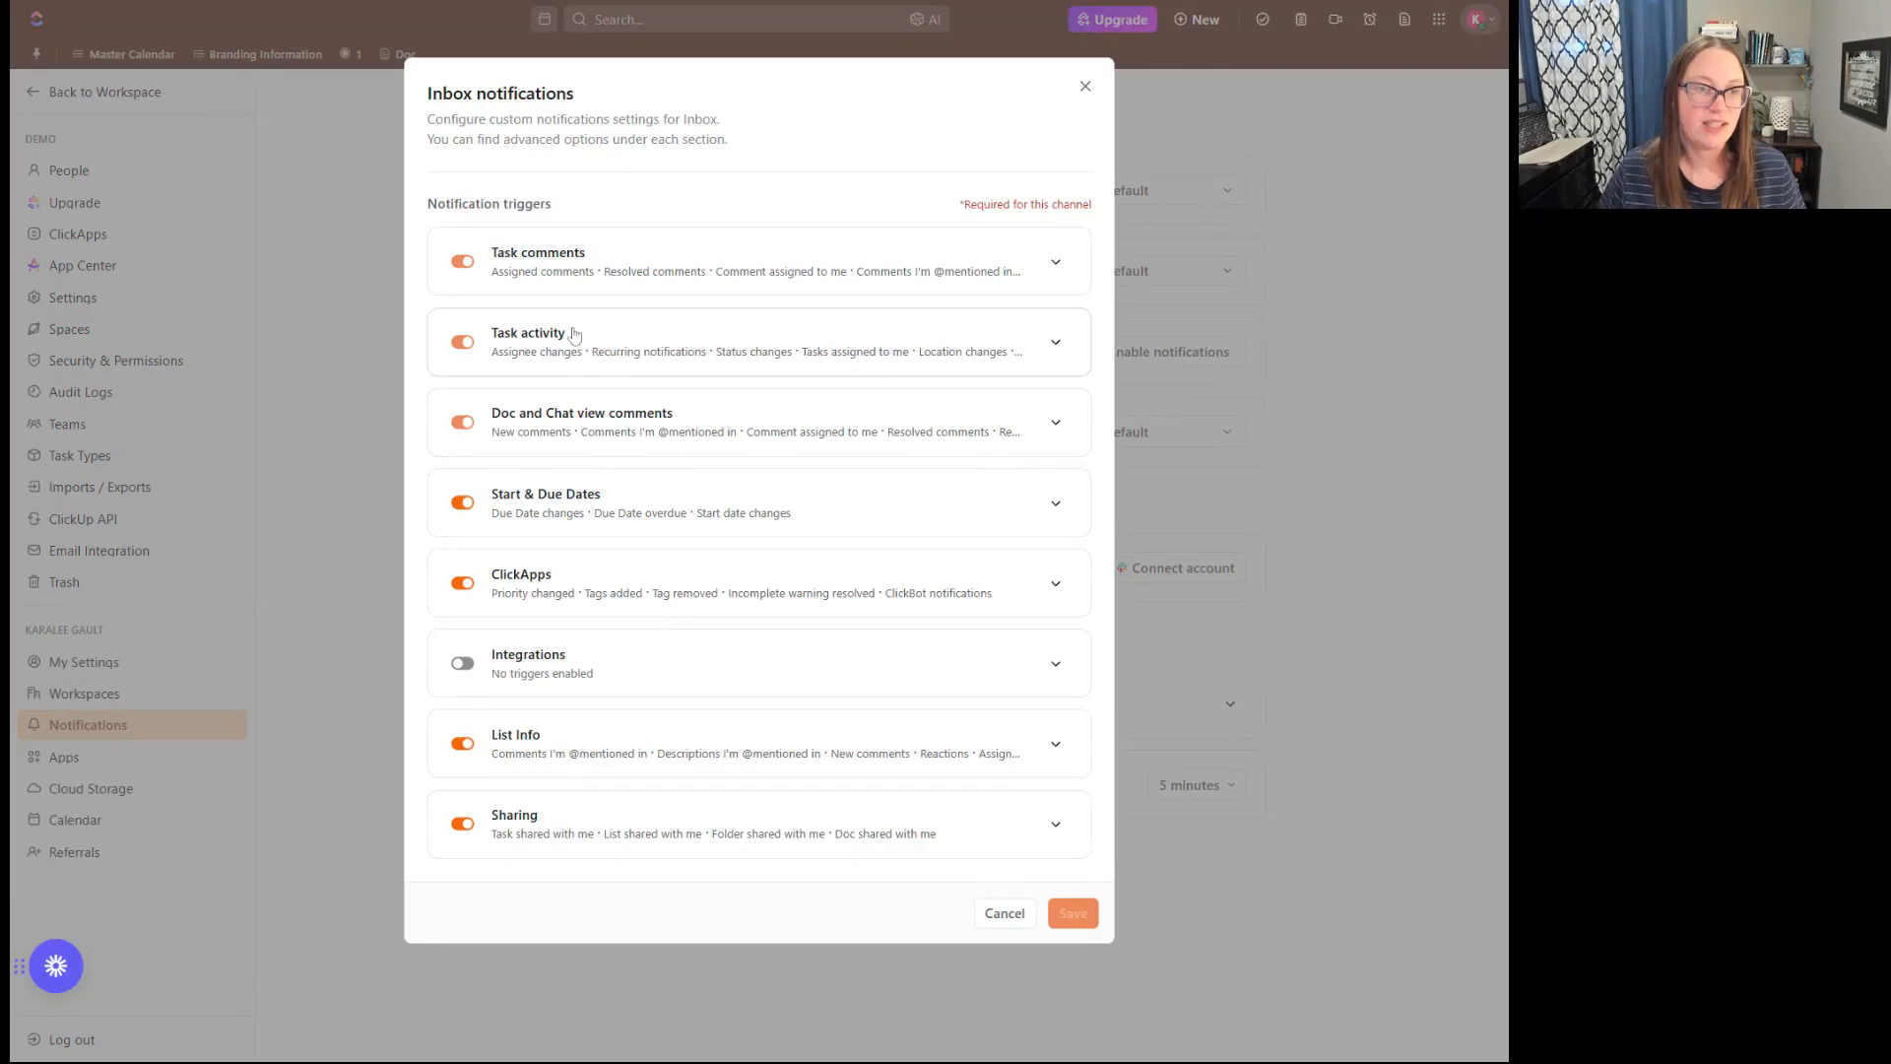
pyautogui.click(1059, 260)
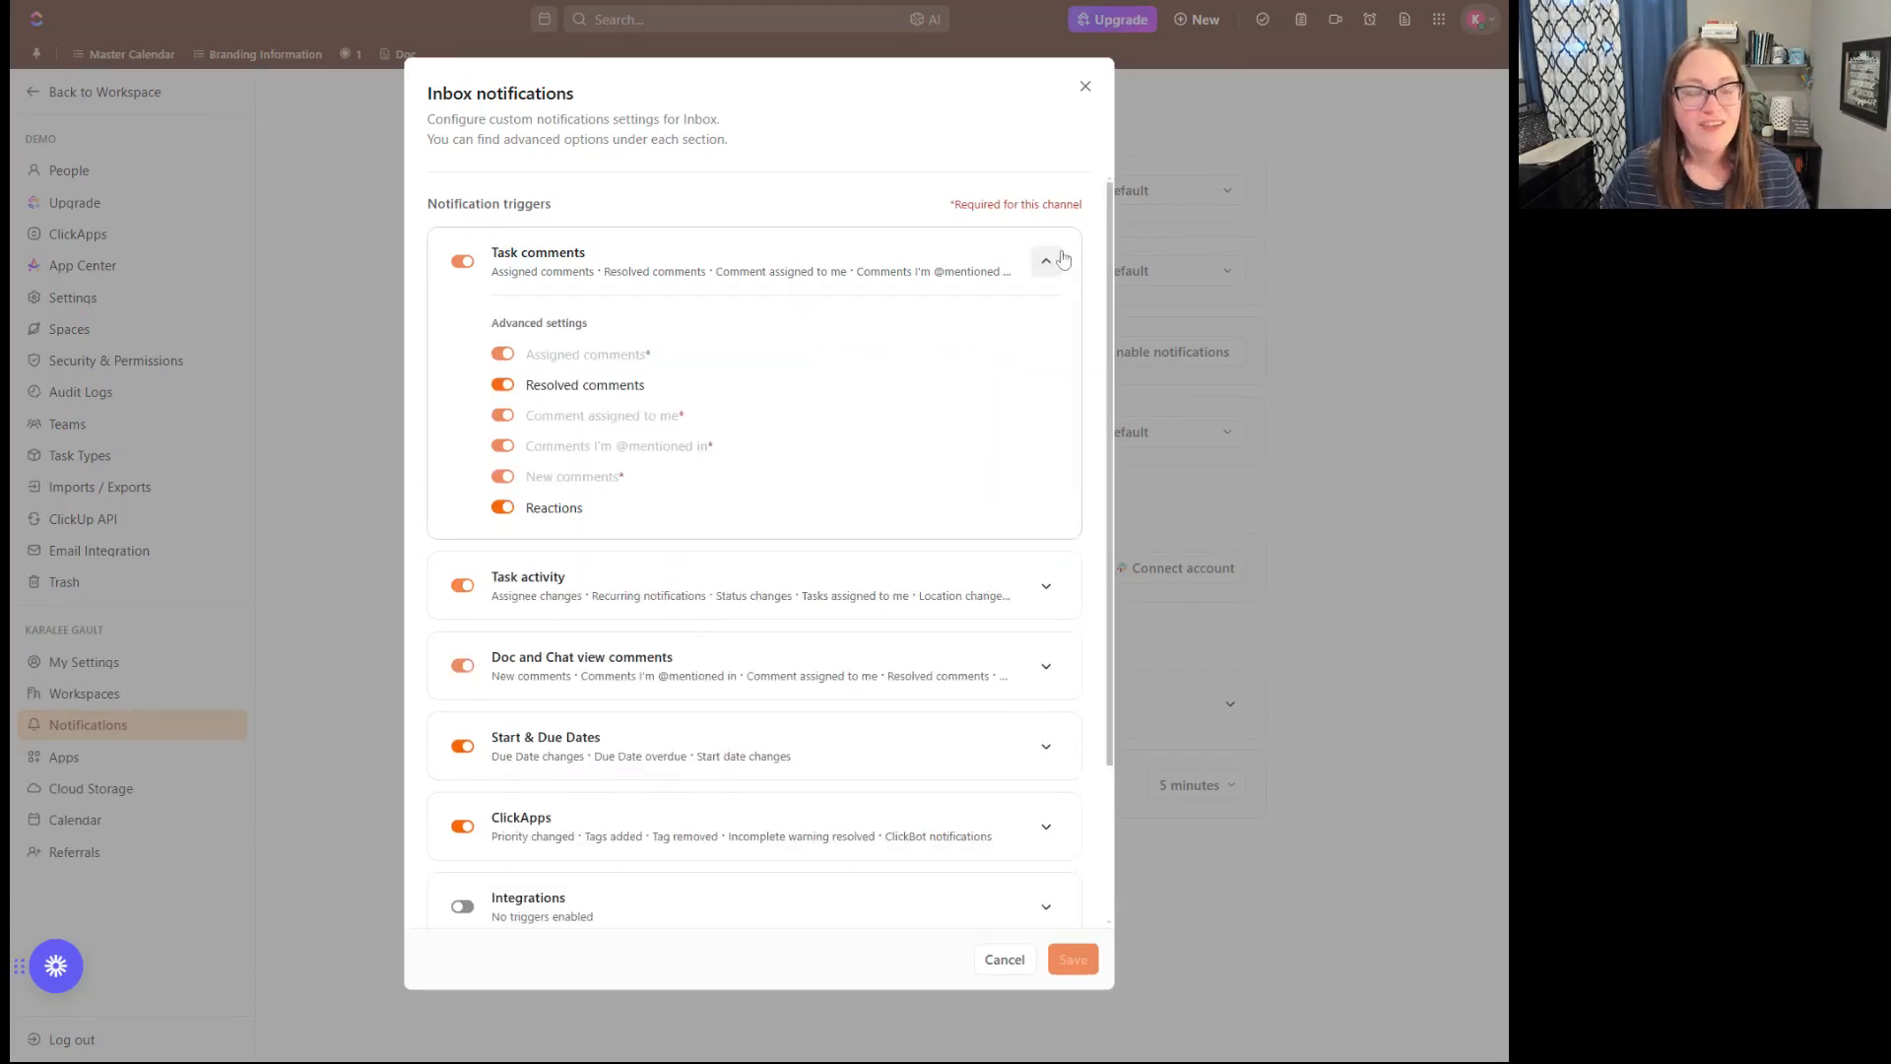
pyautogui.click(1047, 261)
pyautogui.click(1047, 261)
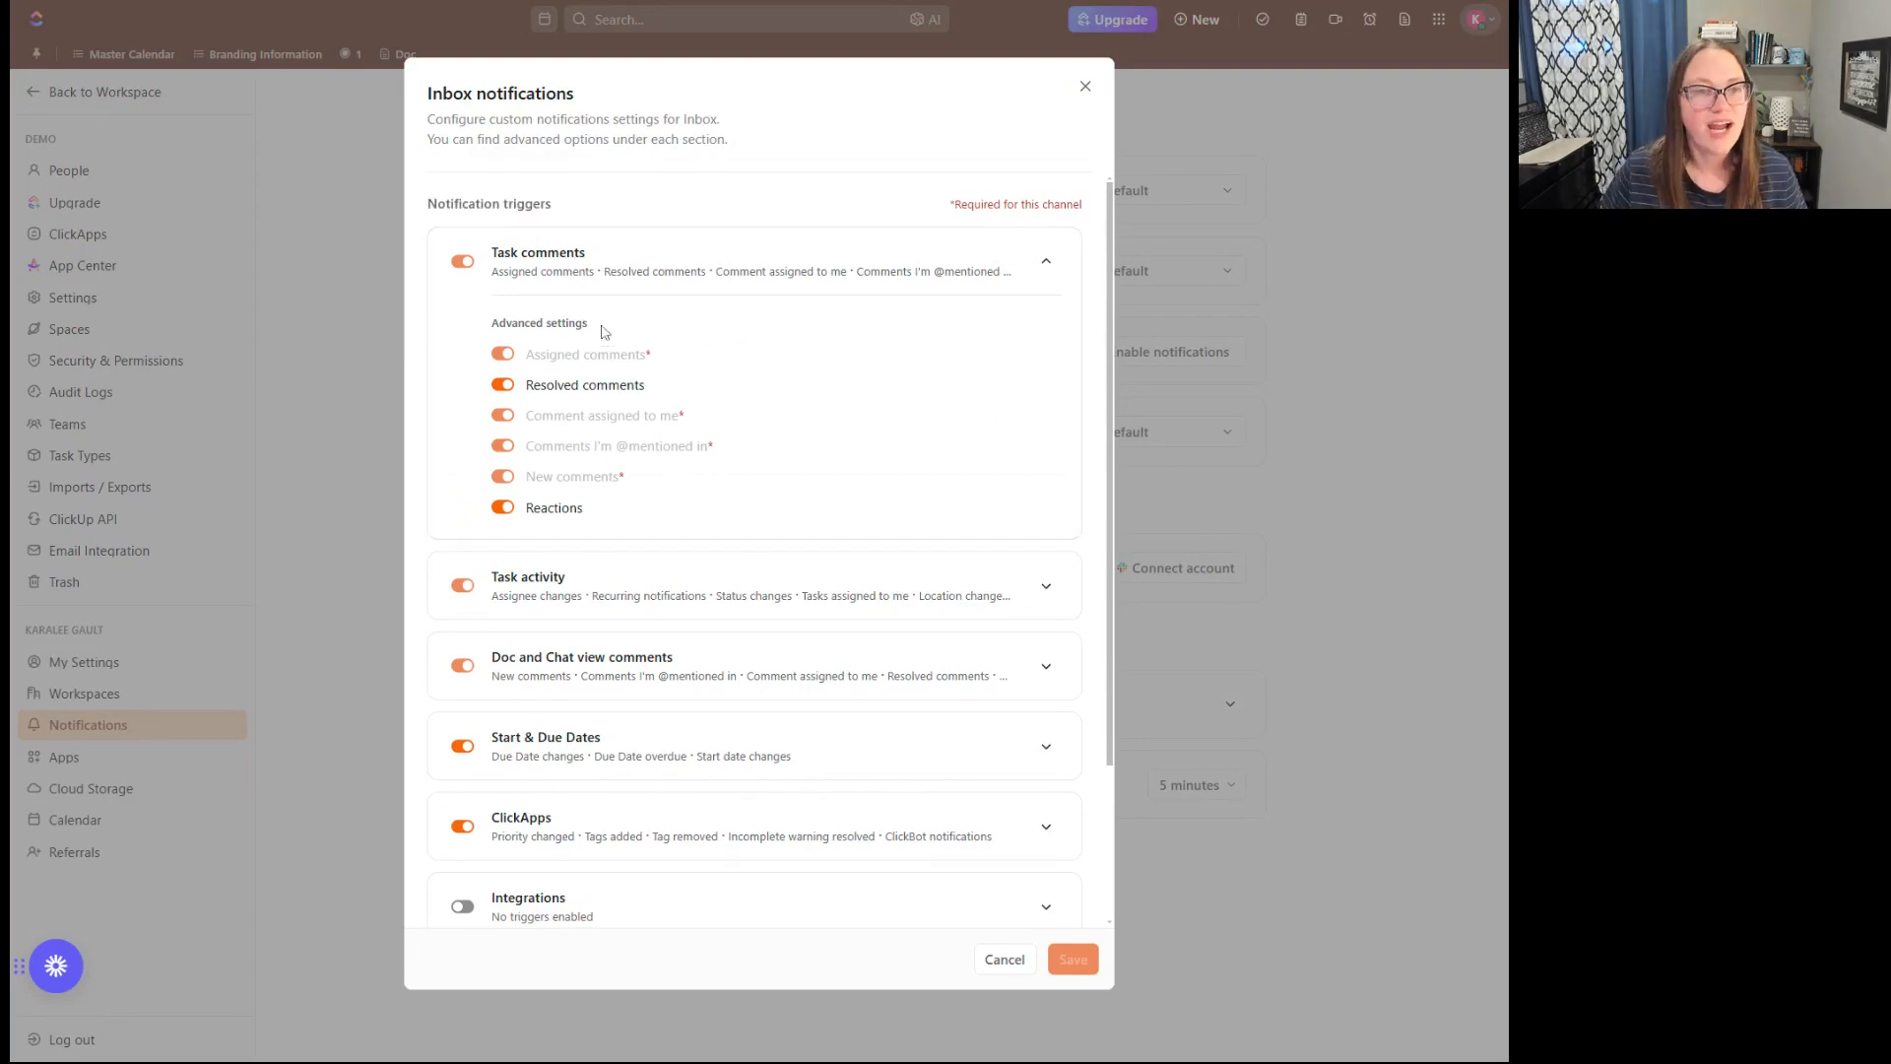
pyautogui.moveTo(649, 361)
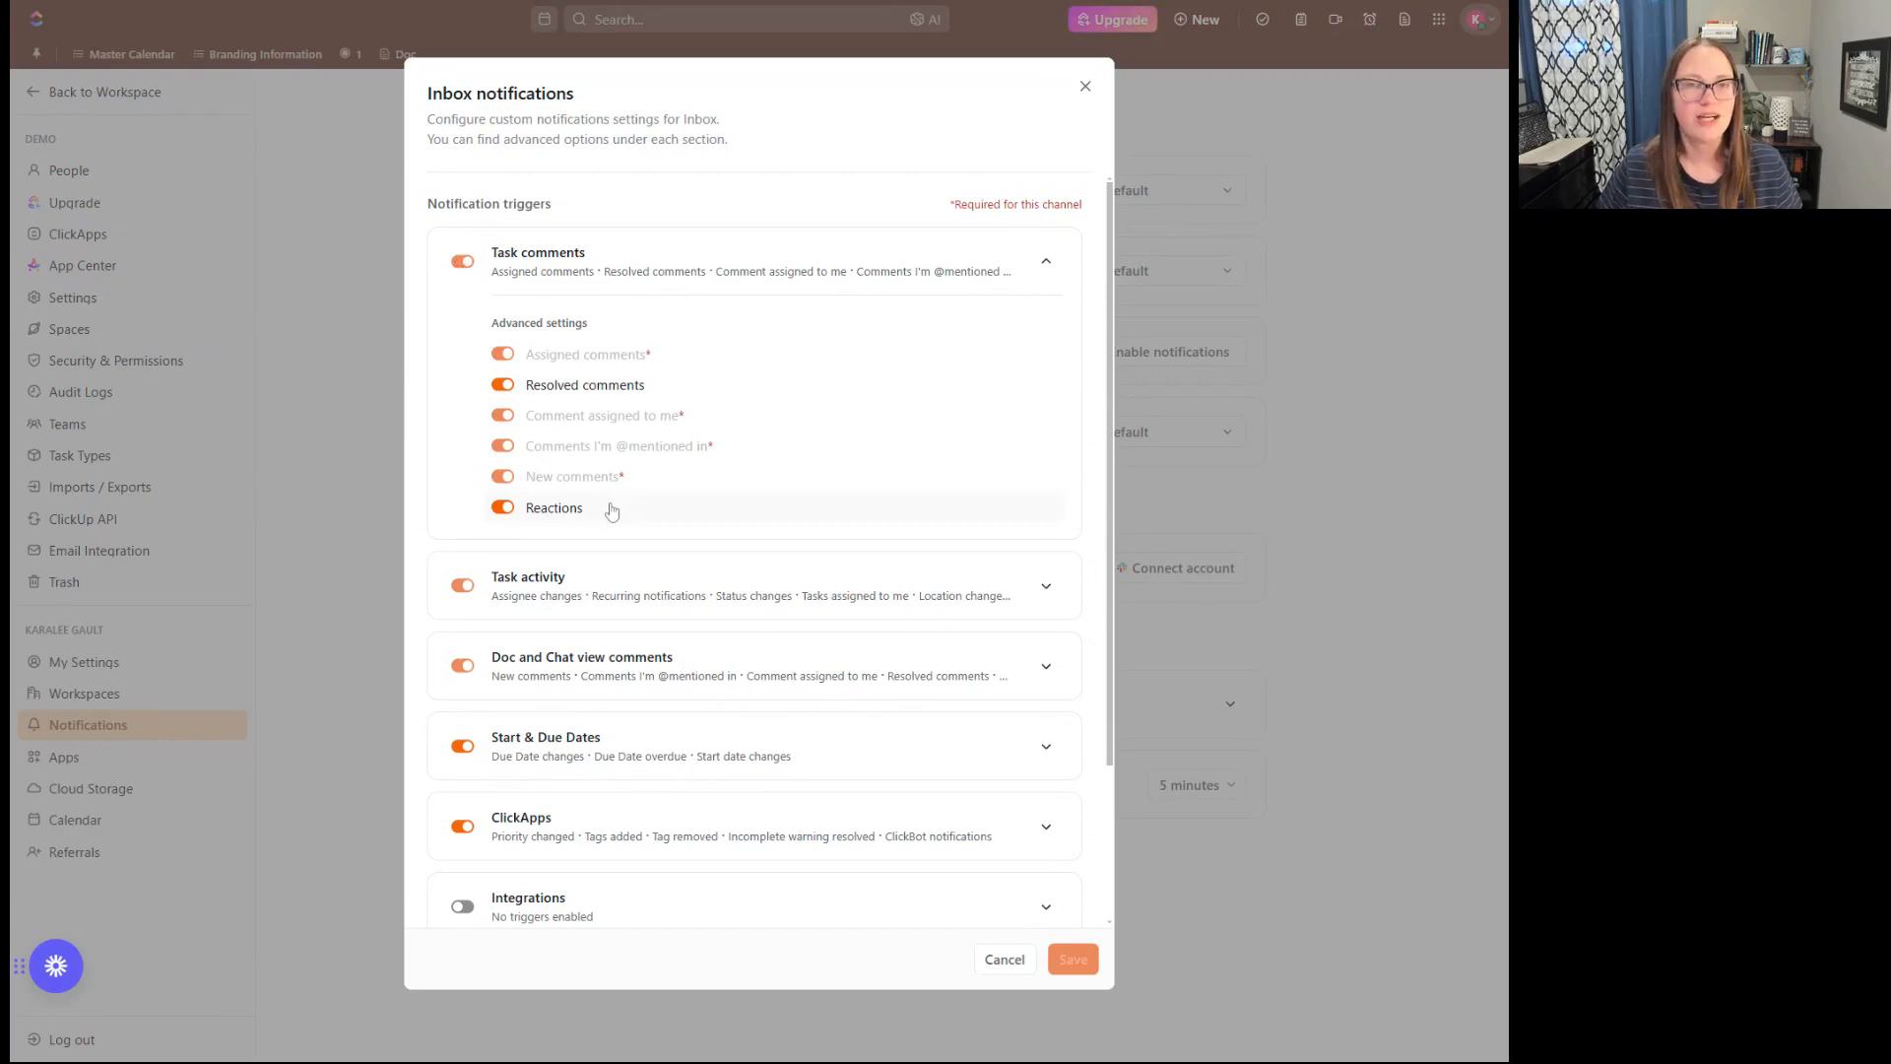
pyautogui.scroll(-2, 741, 468)
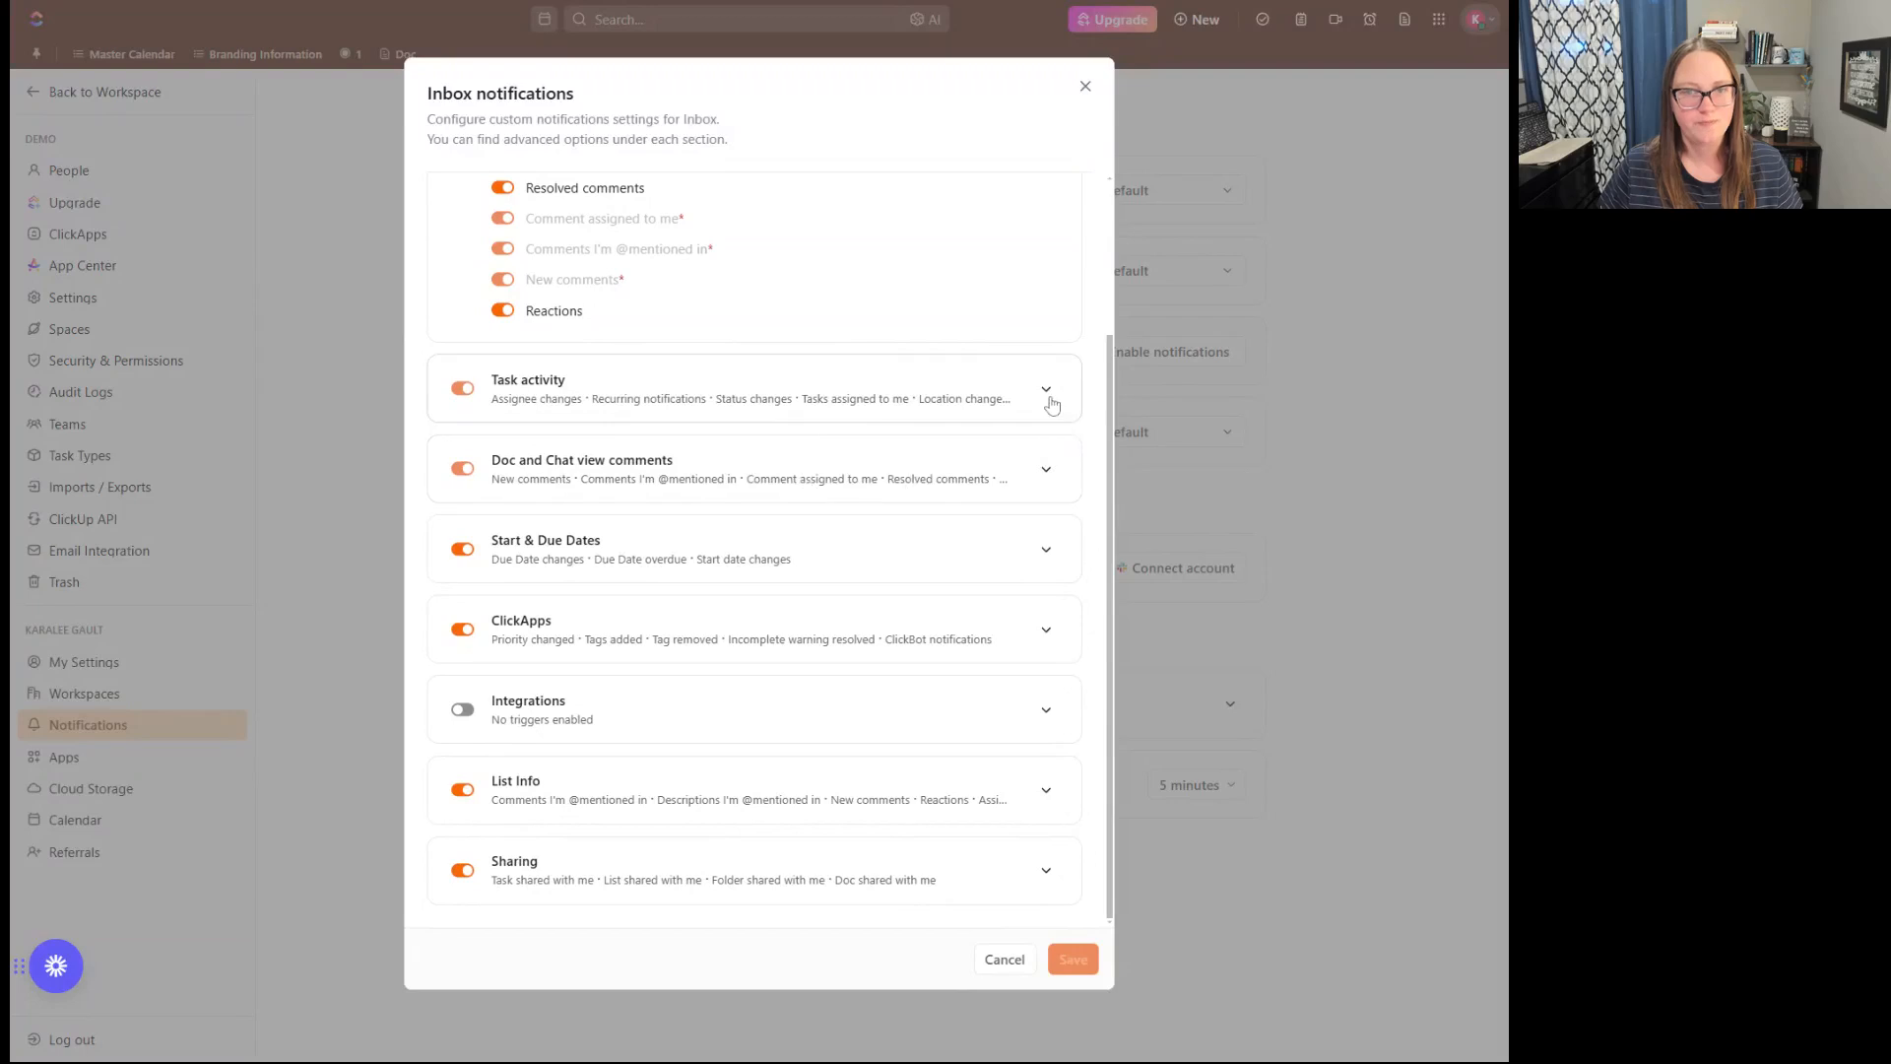
pyautogui.click(1047, 390)
pyautogui.scroll(-2, 942, 498)
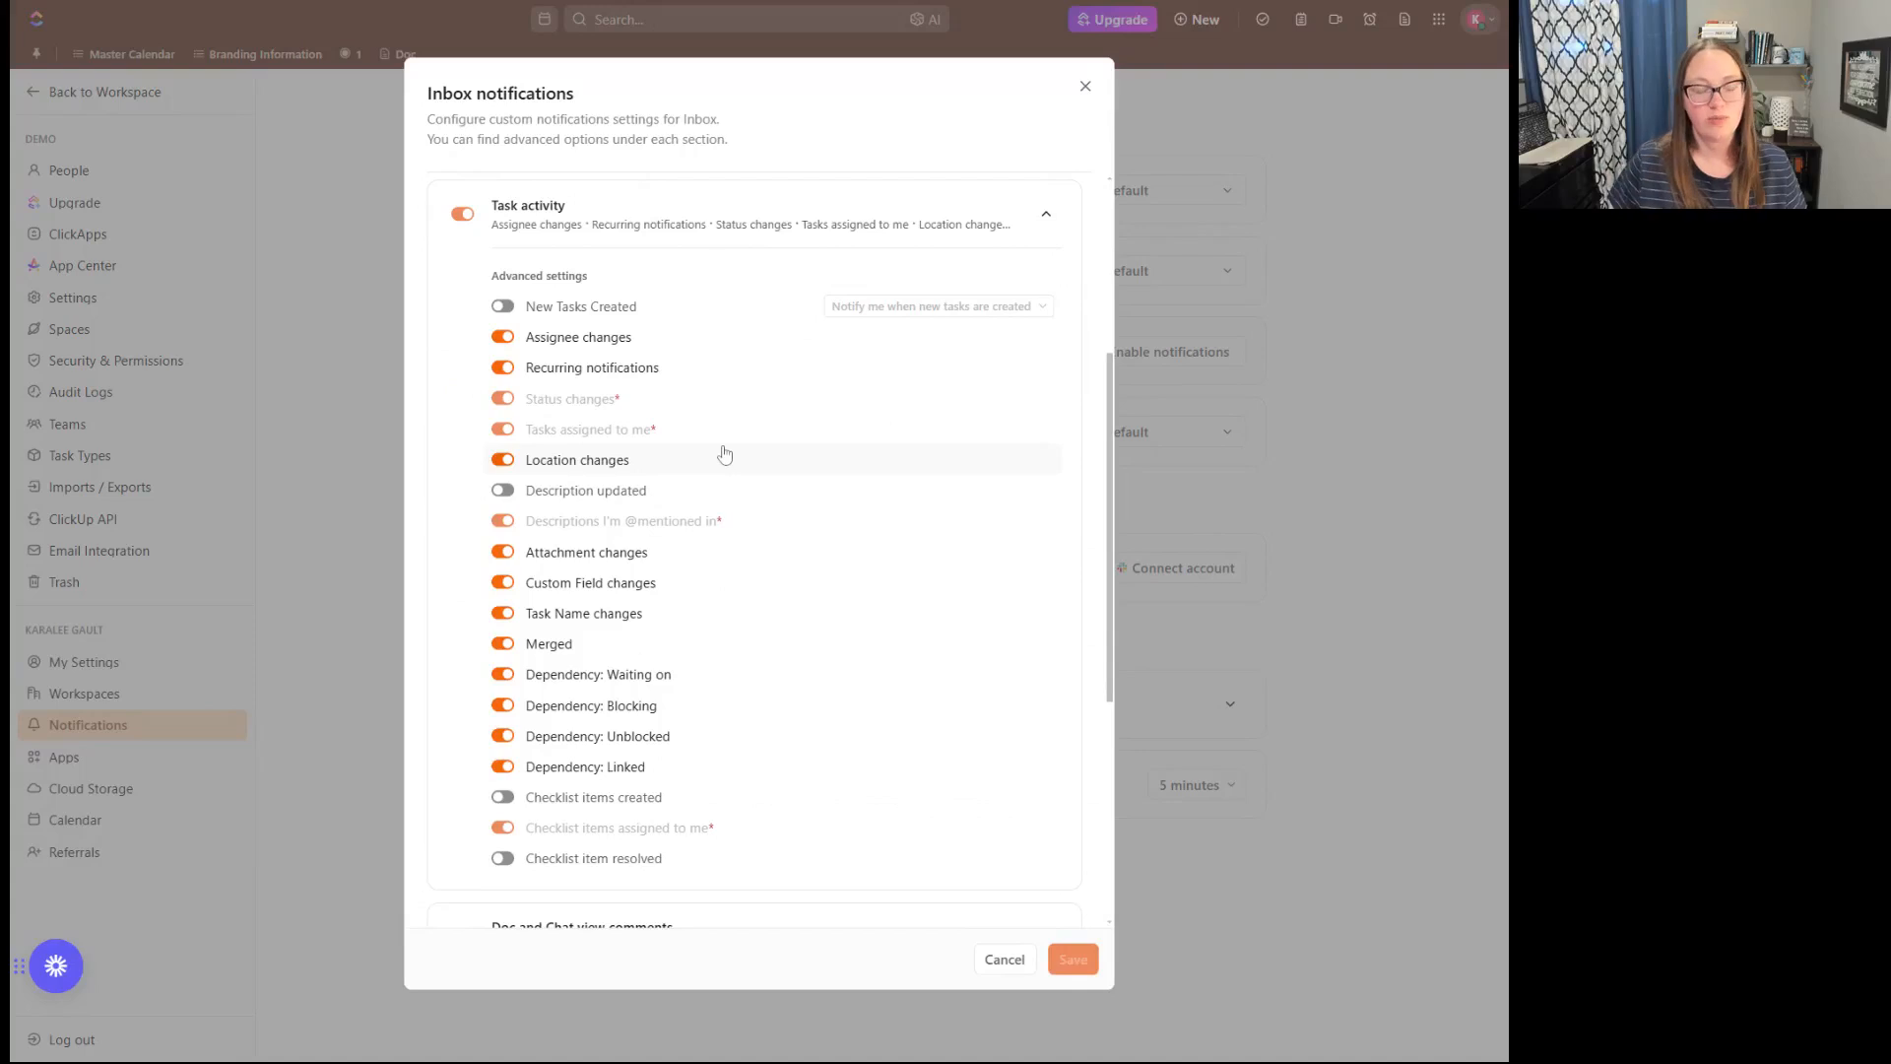
pyautogui.scroll(4, 722, 453)
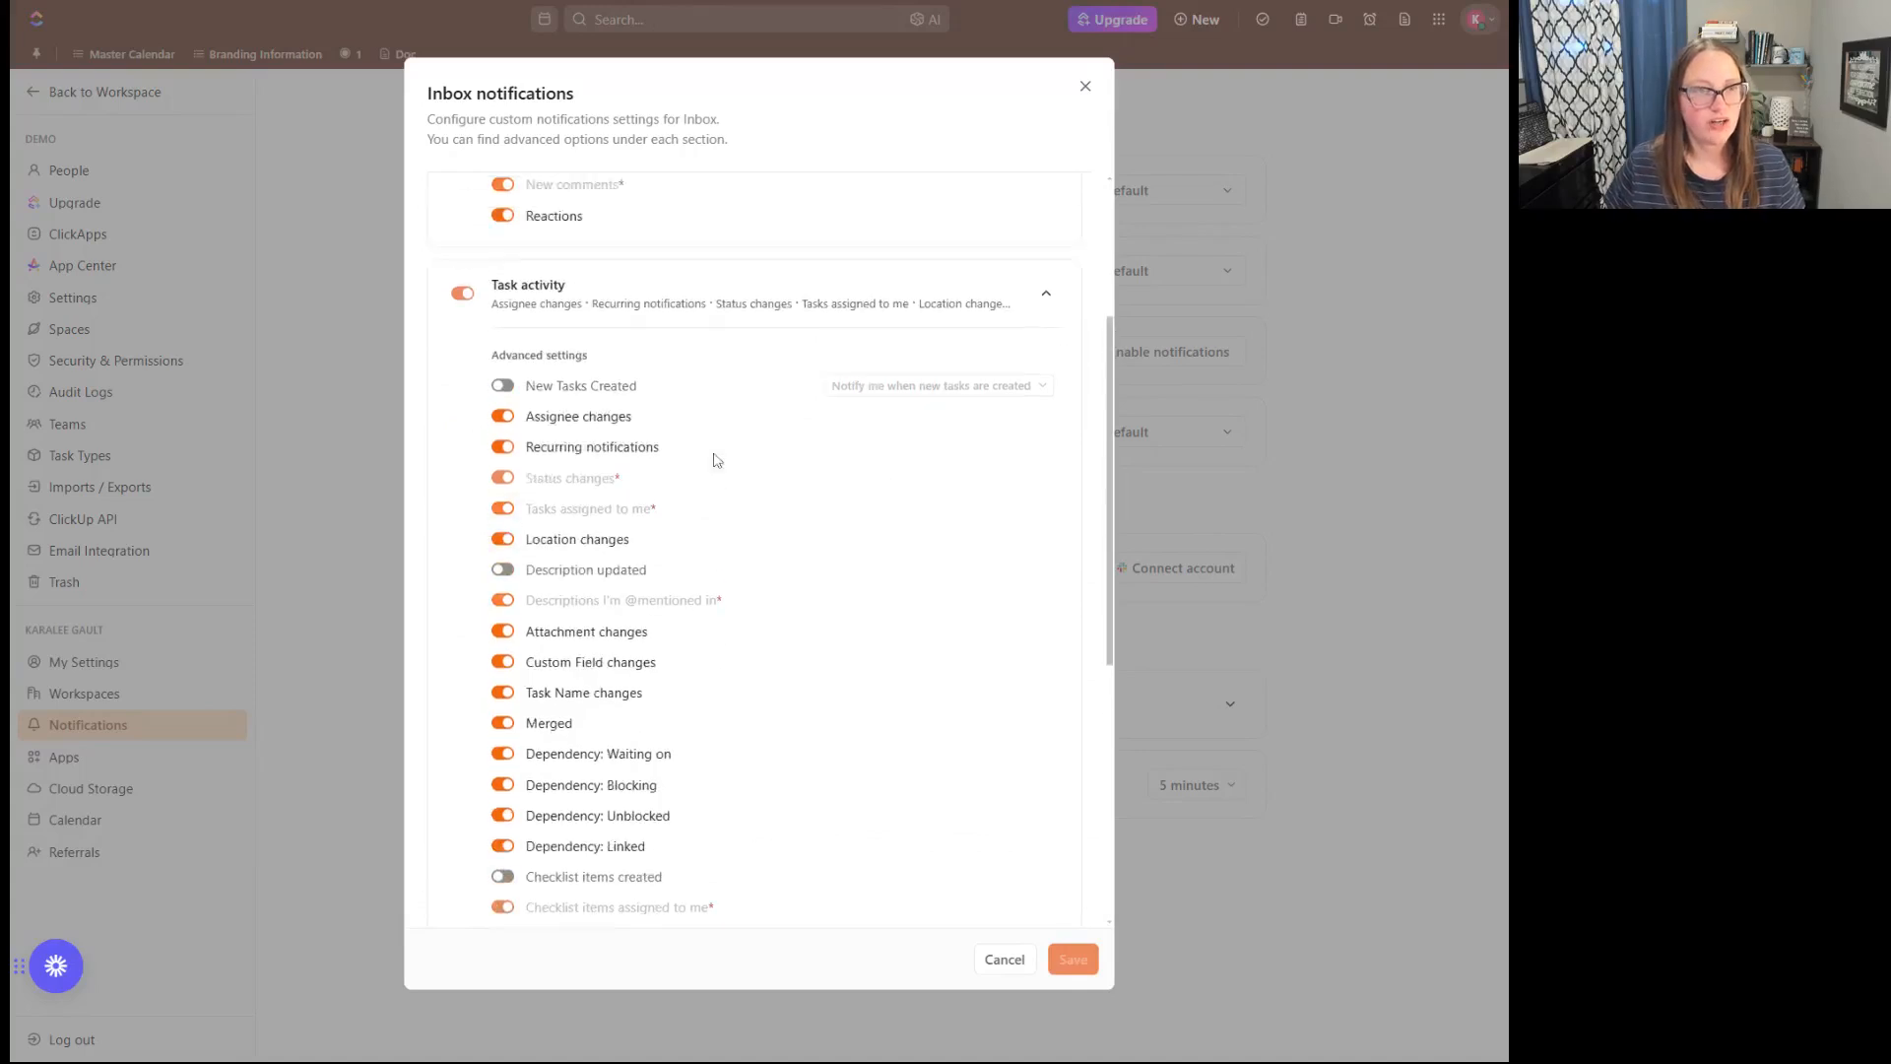
pyautogui.click(1085, 85)
# - Reopen the Custom settings for Inbox notifications and review the task scope options and toggles under Start & Due Dates
pyautogui.click(1137, 194)
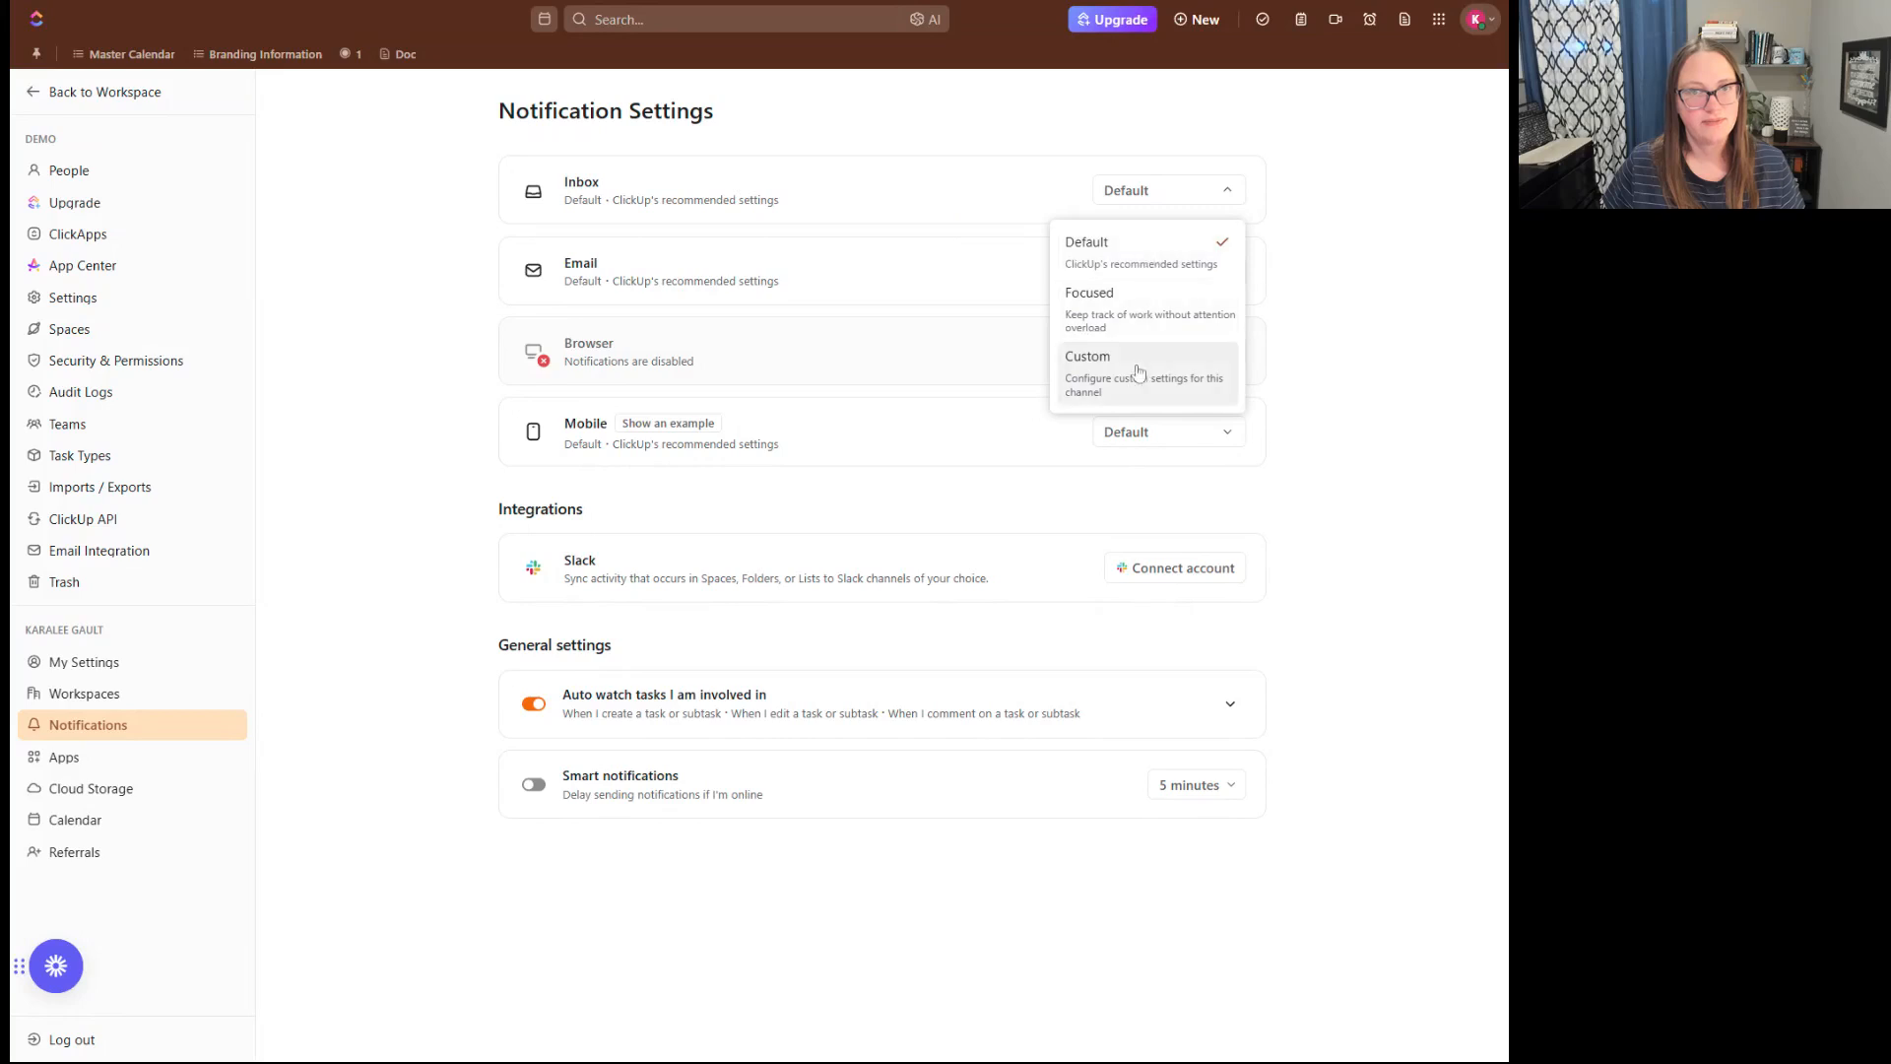
pyautogui.click(1140, 379)
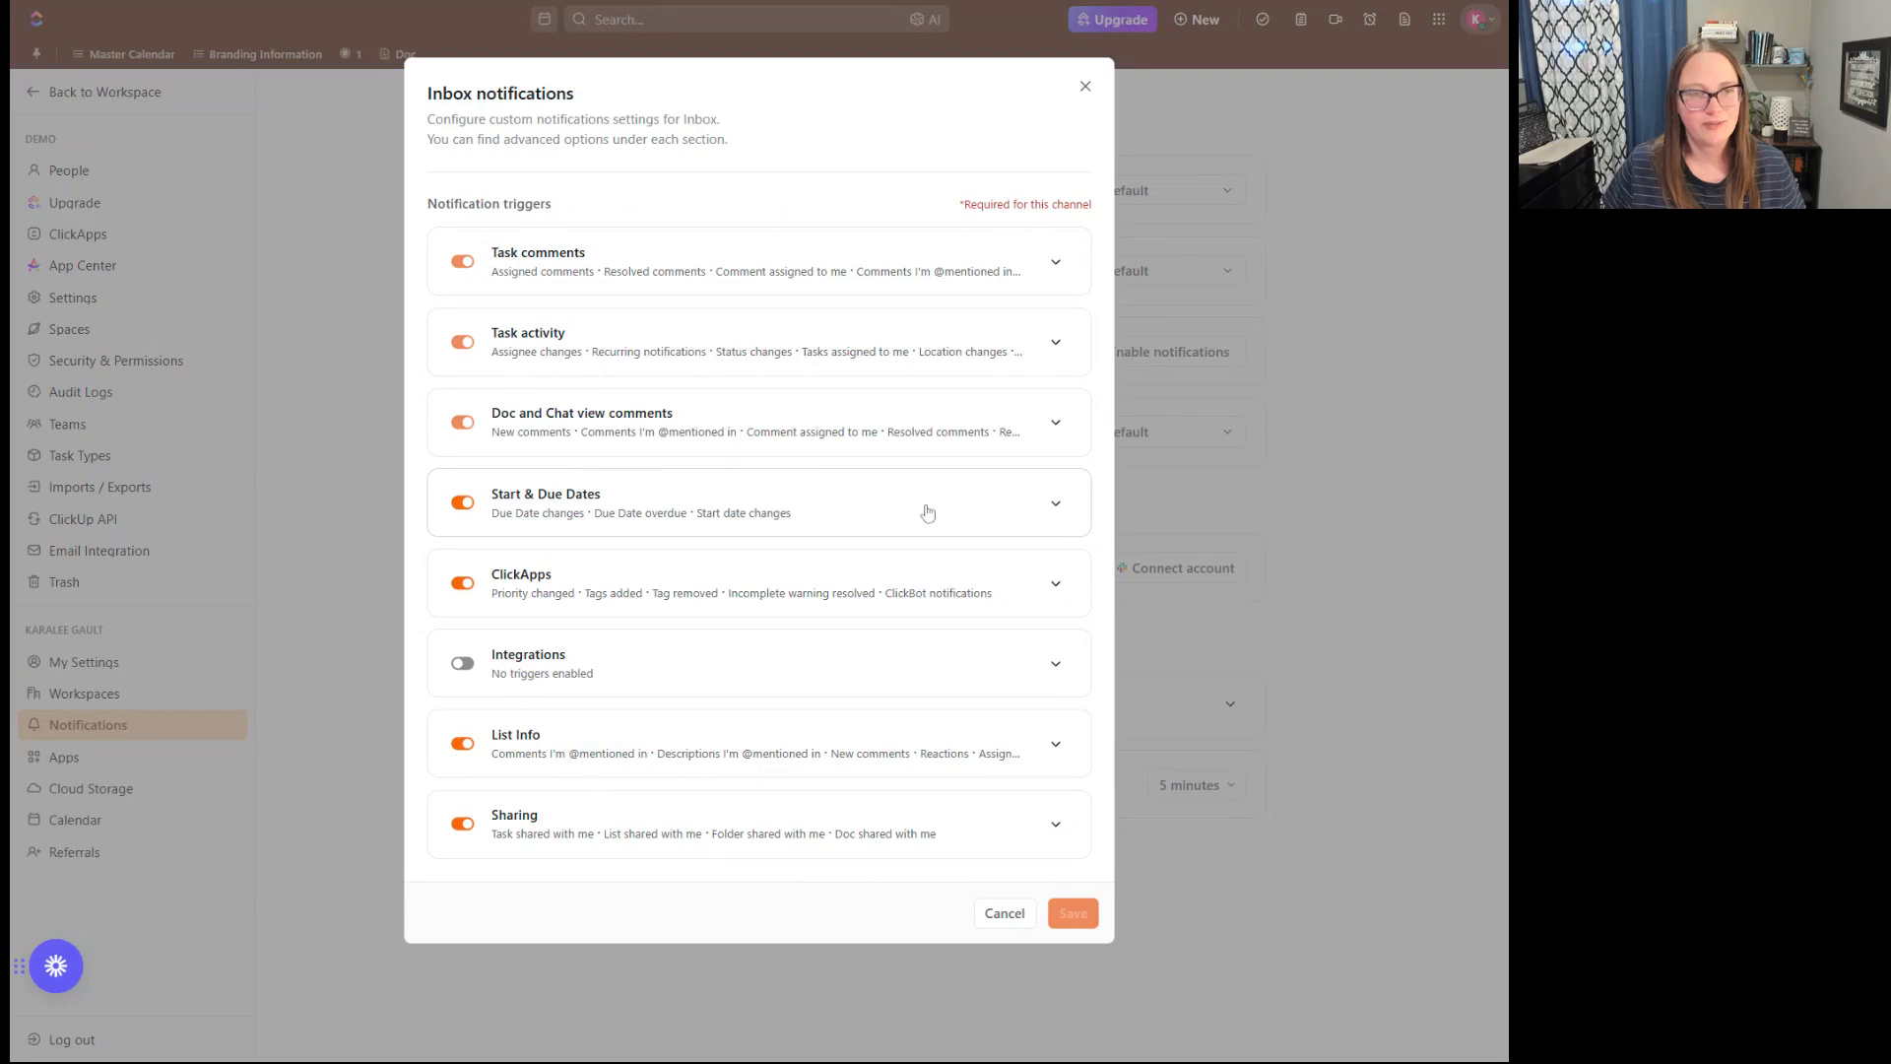
pyautogui.click(1054, 505)
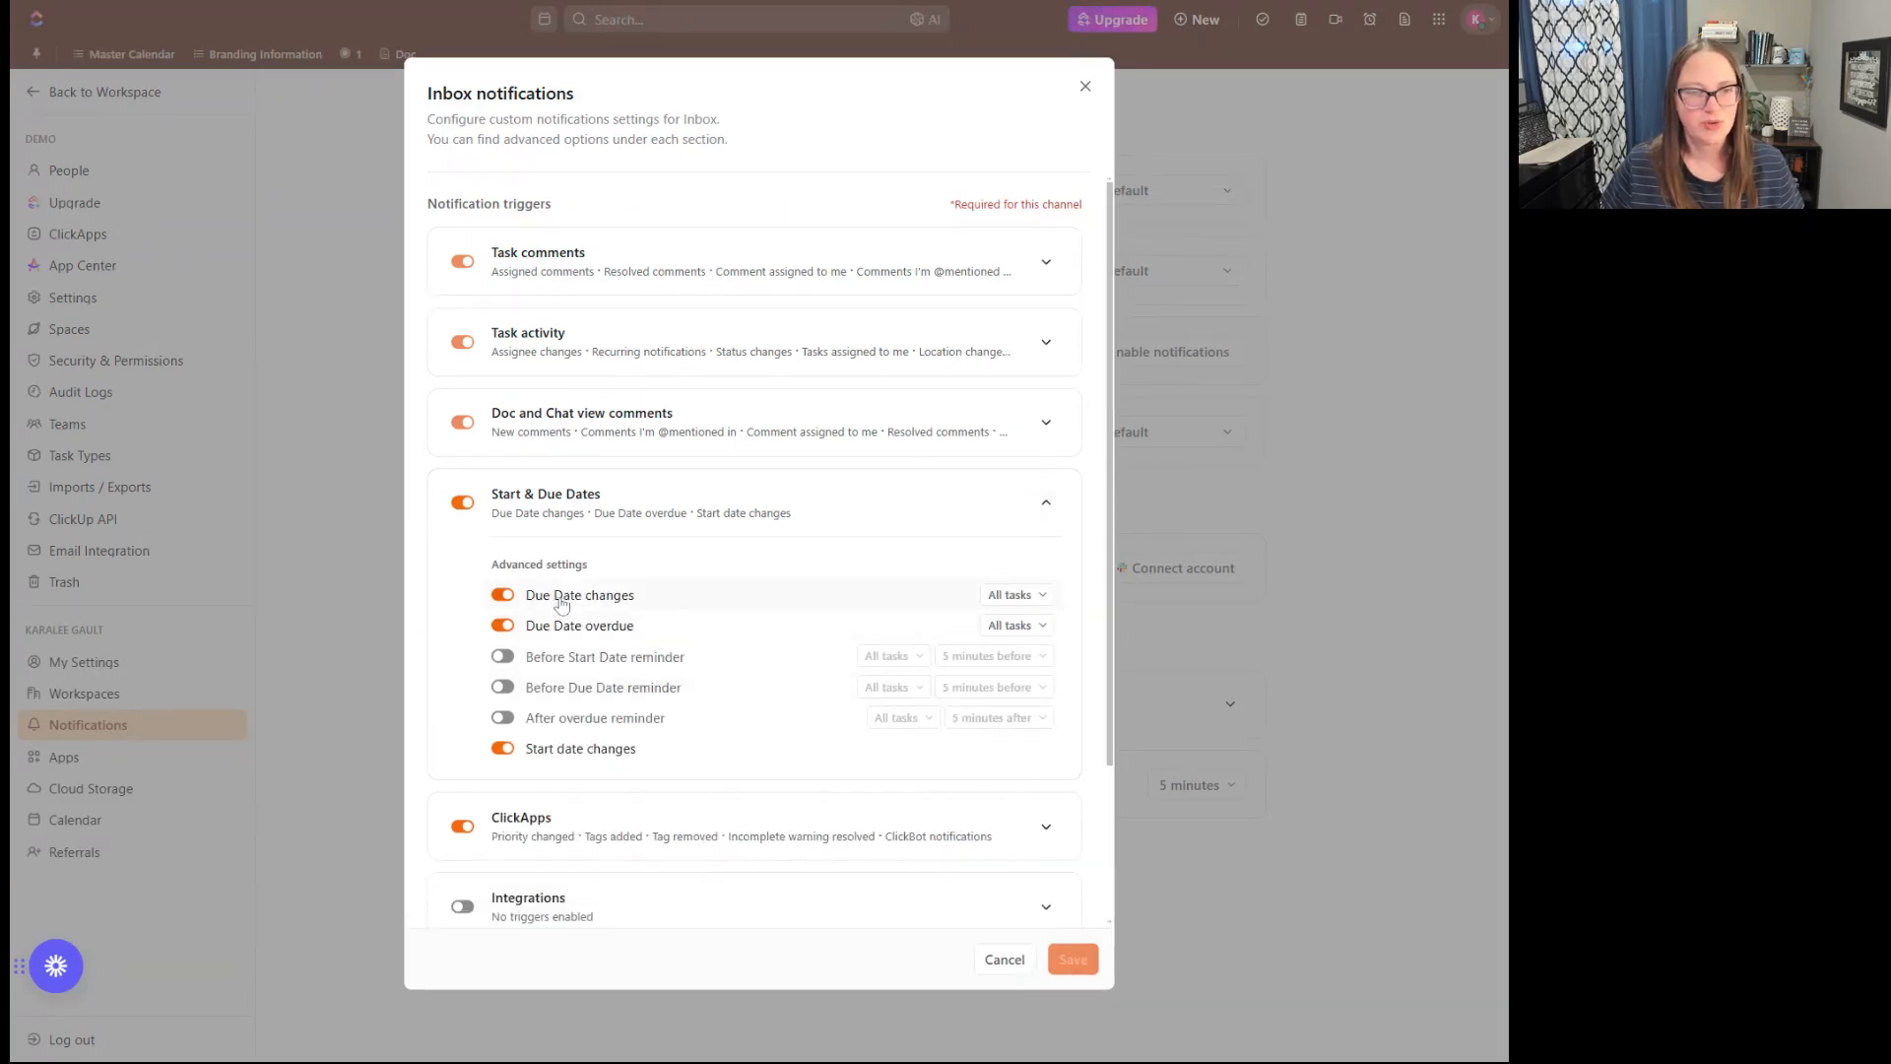
pyautogui.click(1004, 596)
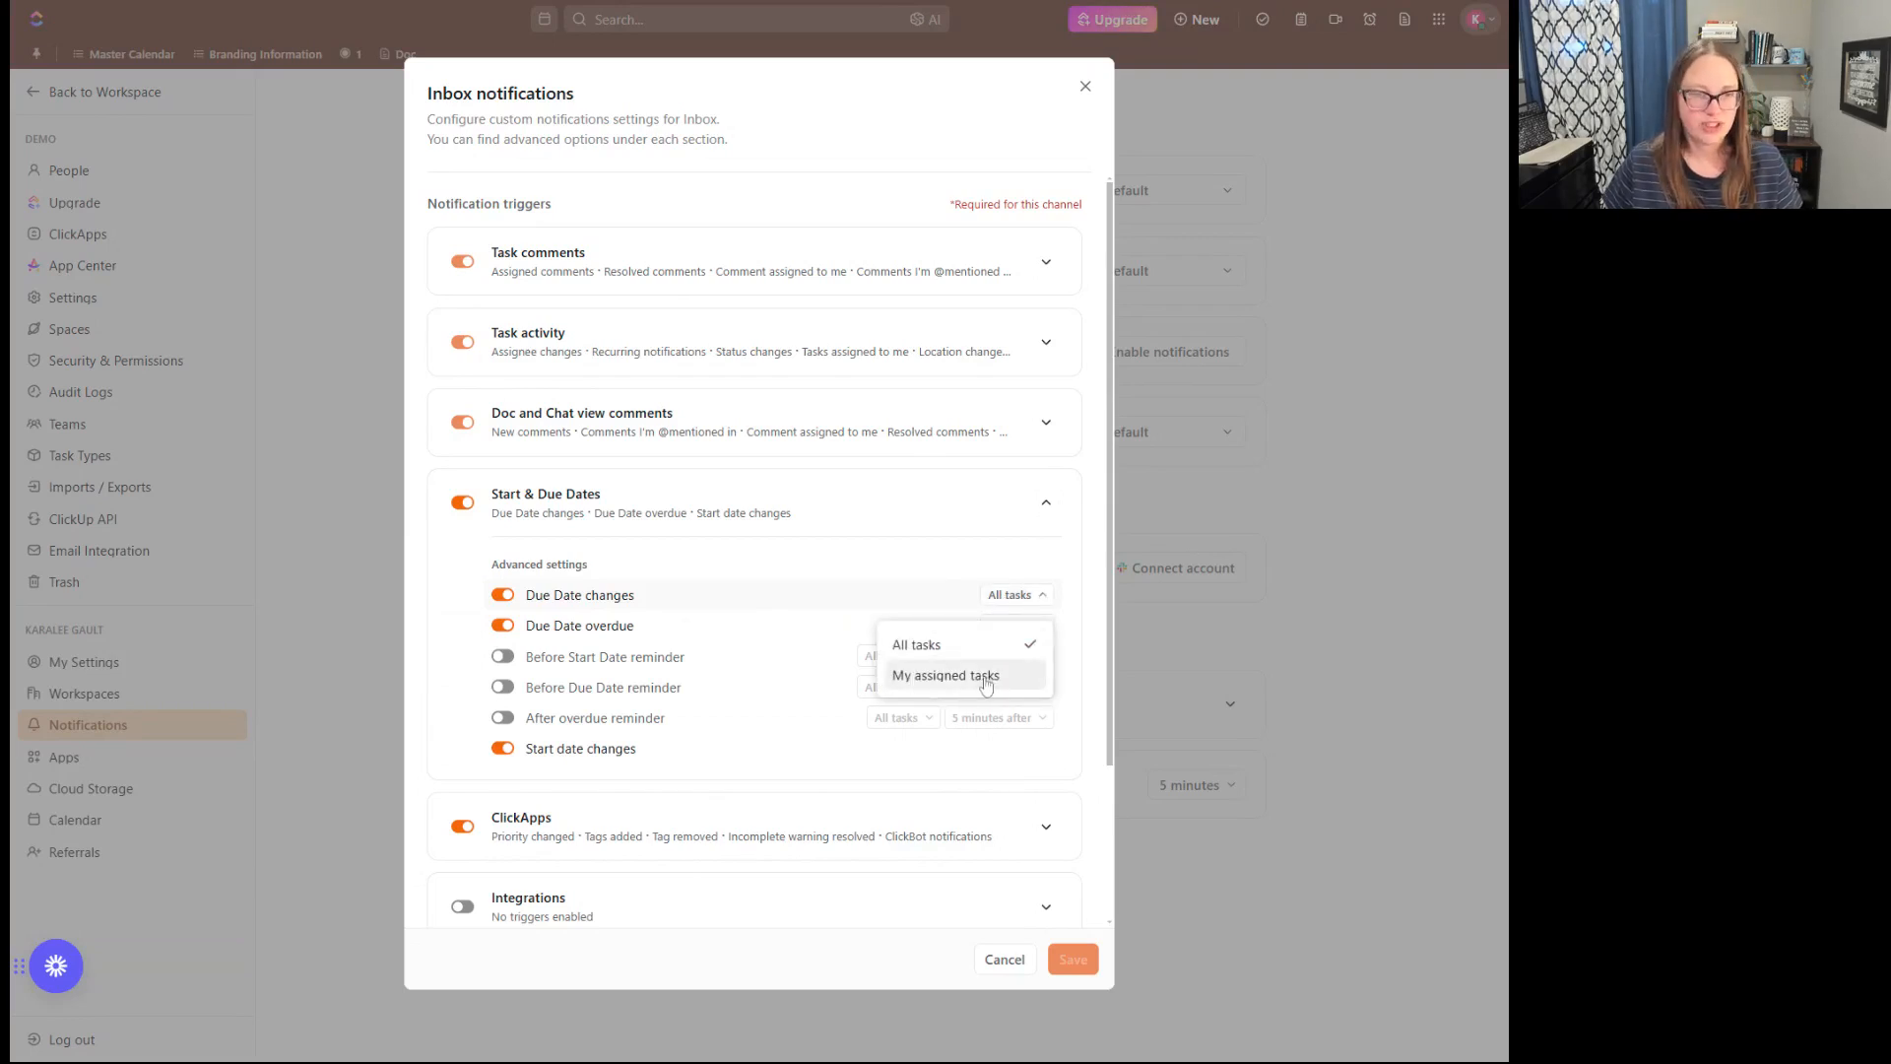
pyautogui.click(830, 645)
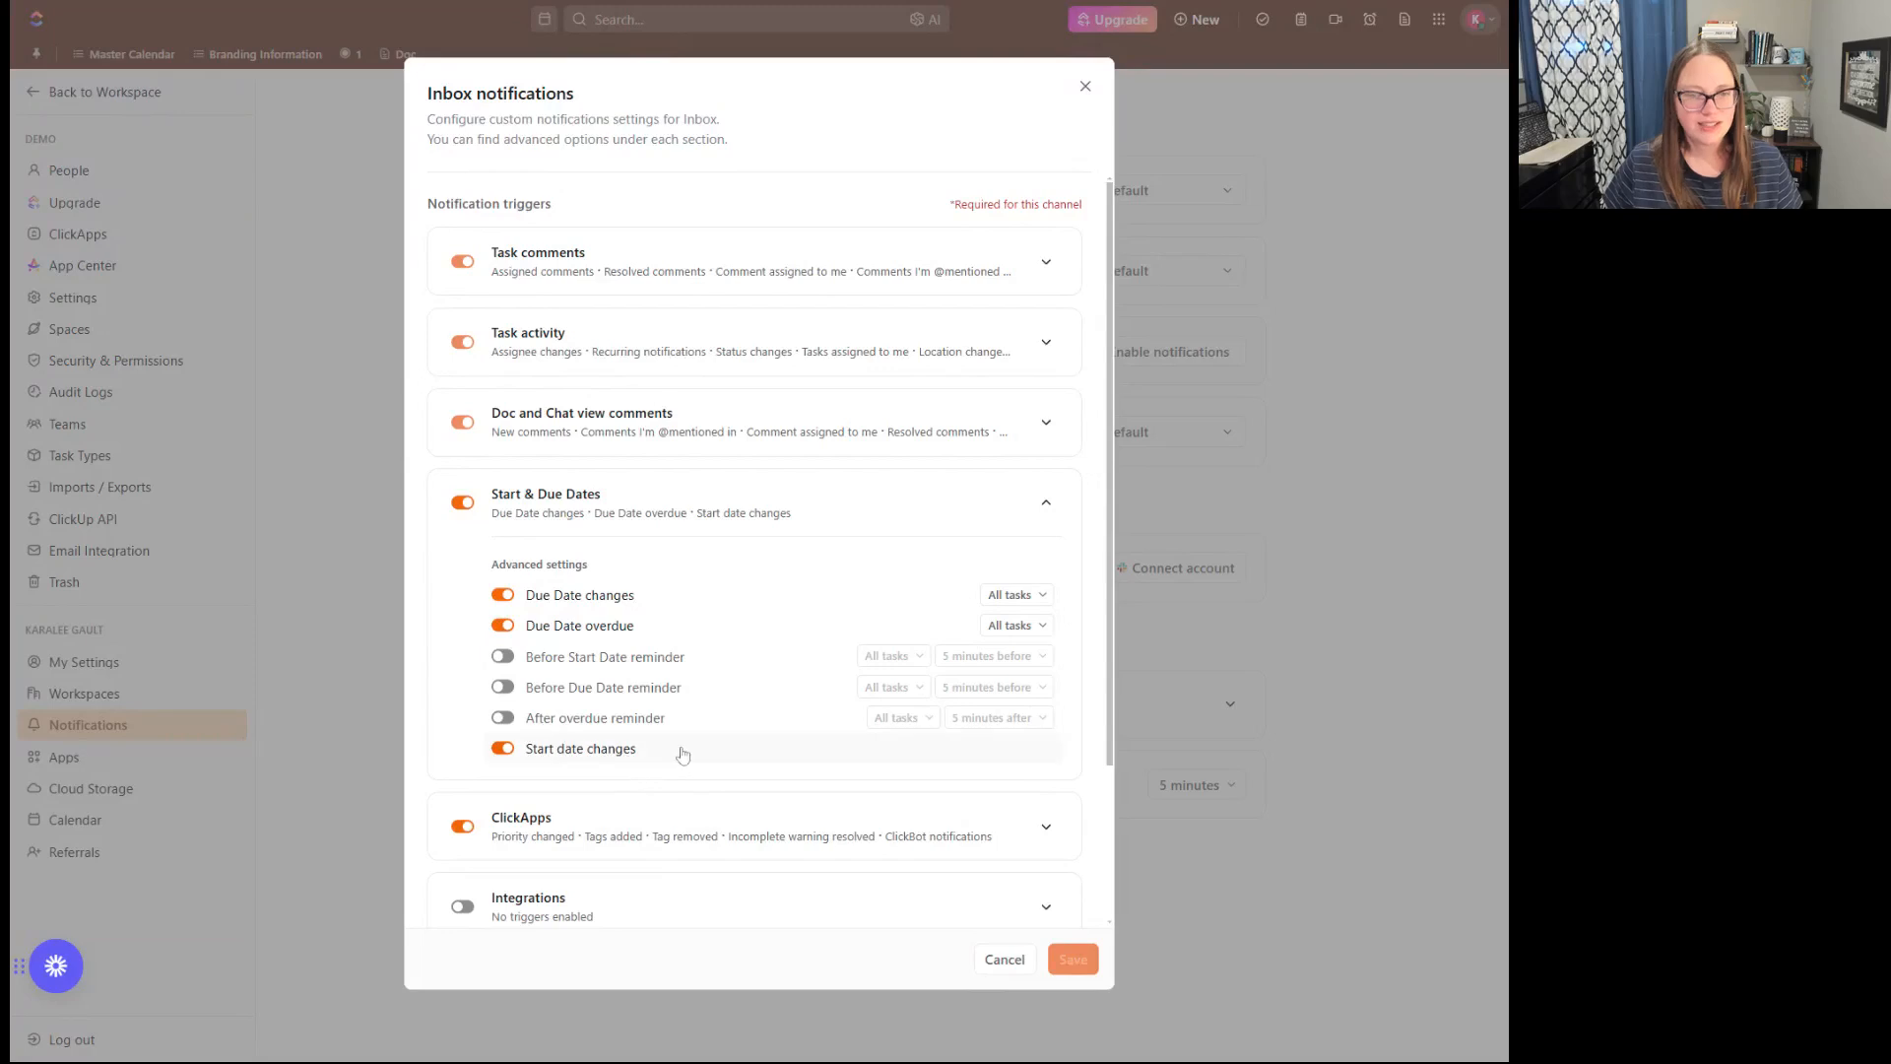
pyautogui.click(686, 756)
pyautogui.click(508, 751)
# - Turn off the ClickApps triggers Priority changed, Tags added, Tag removed and ClickBot notifications, and collapse the expanded trigger sections
pyautogui.scroll(-2, 611, 749)
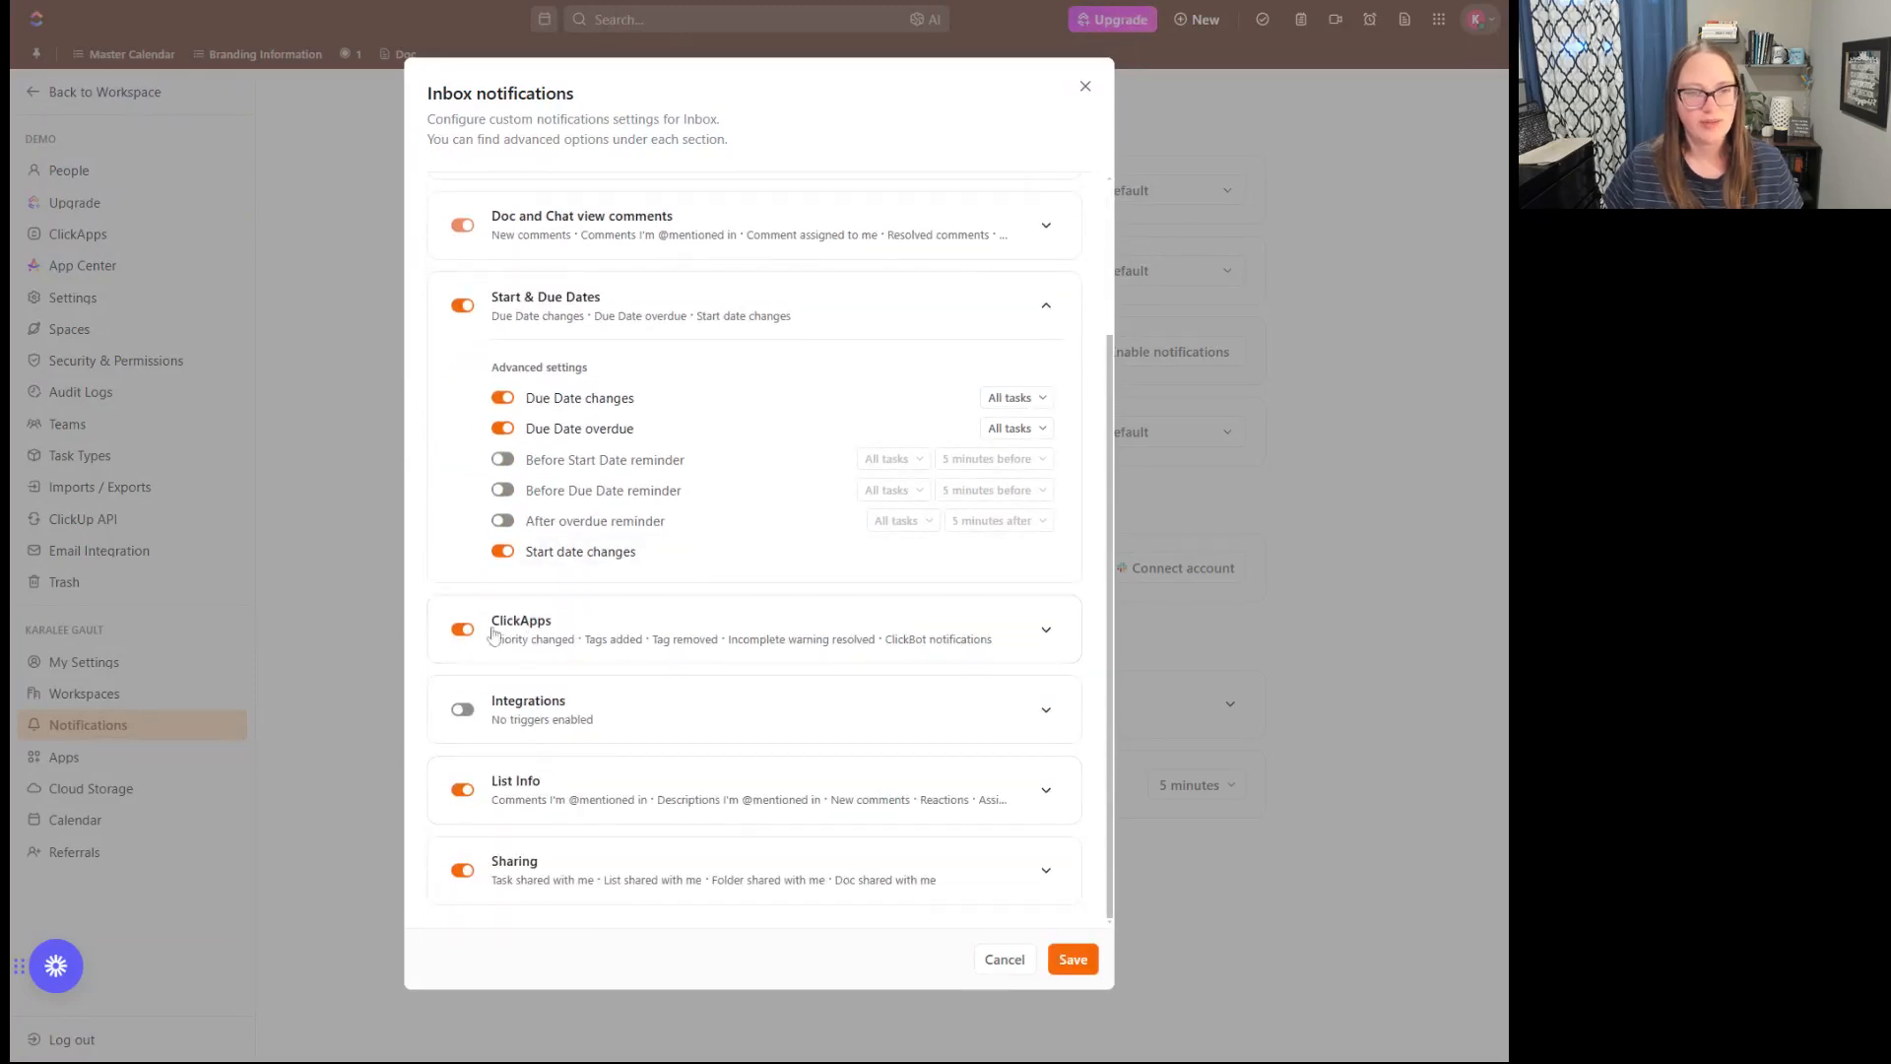
pyautogui.click(1048, 634)
pyautogui.scroll(-3, 1034, 625)
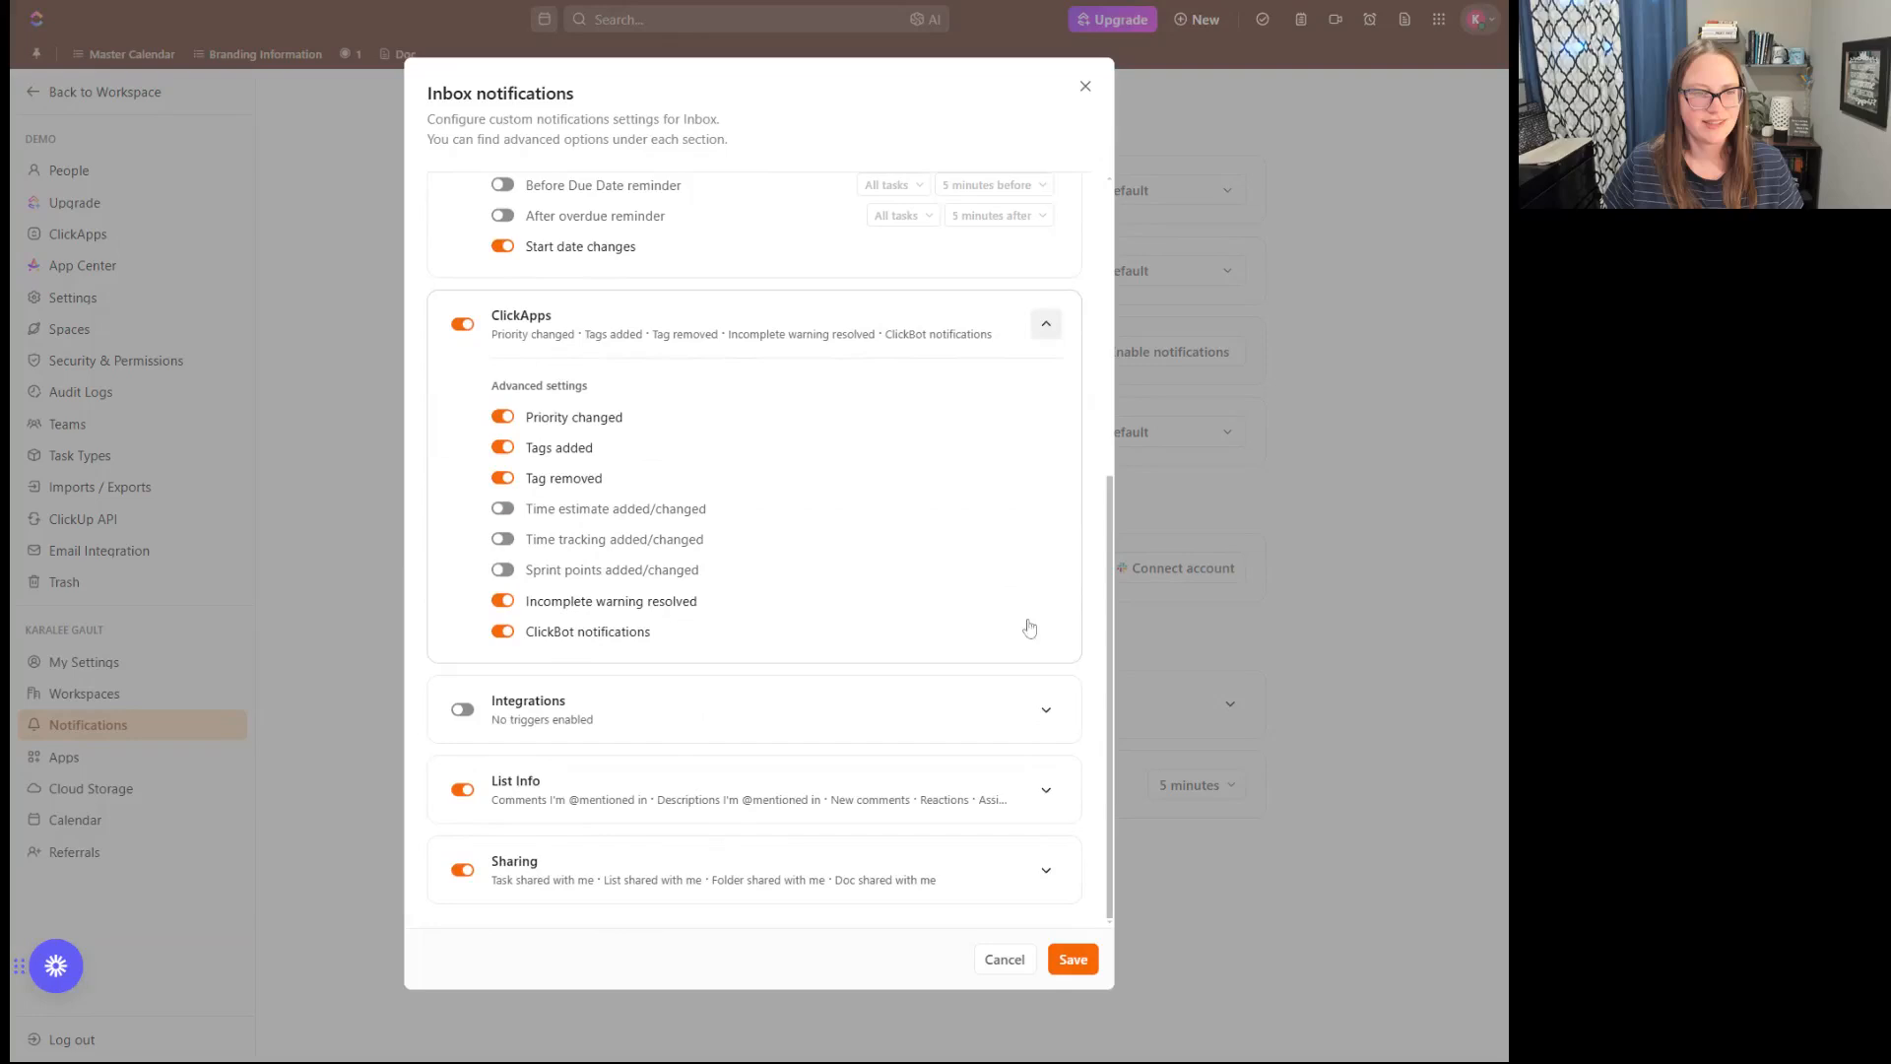
pyautogui.click(507, 415)
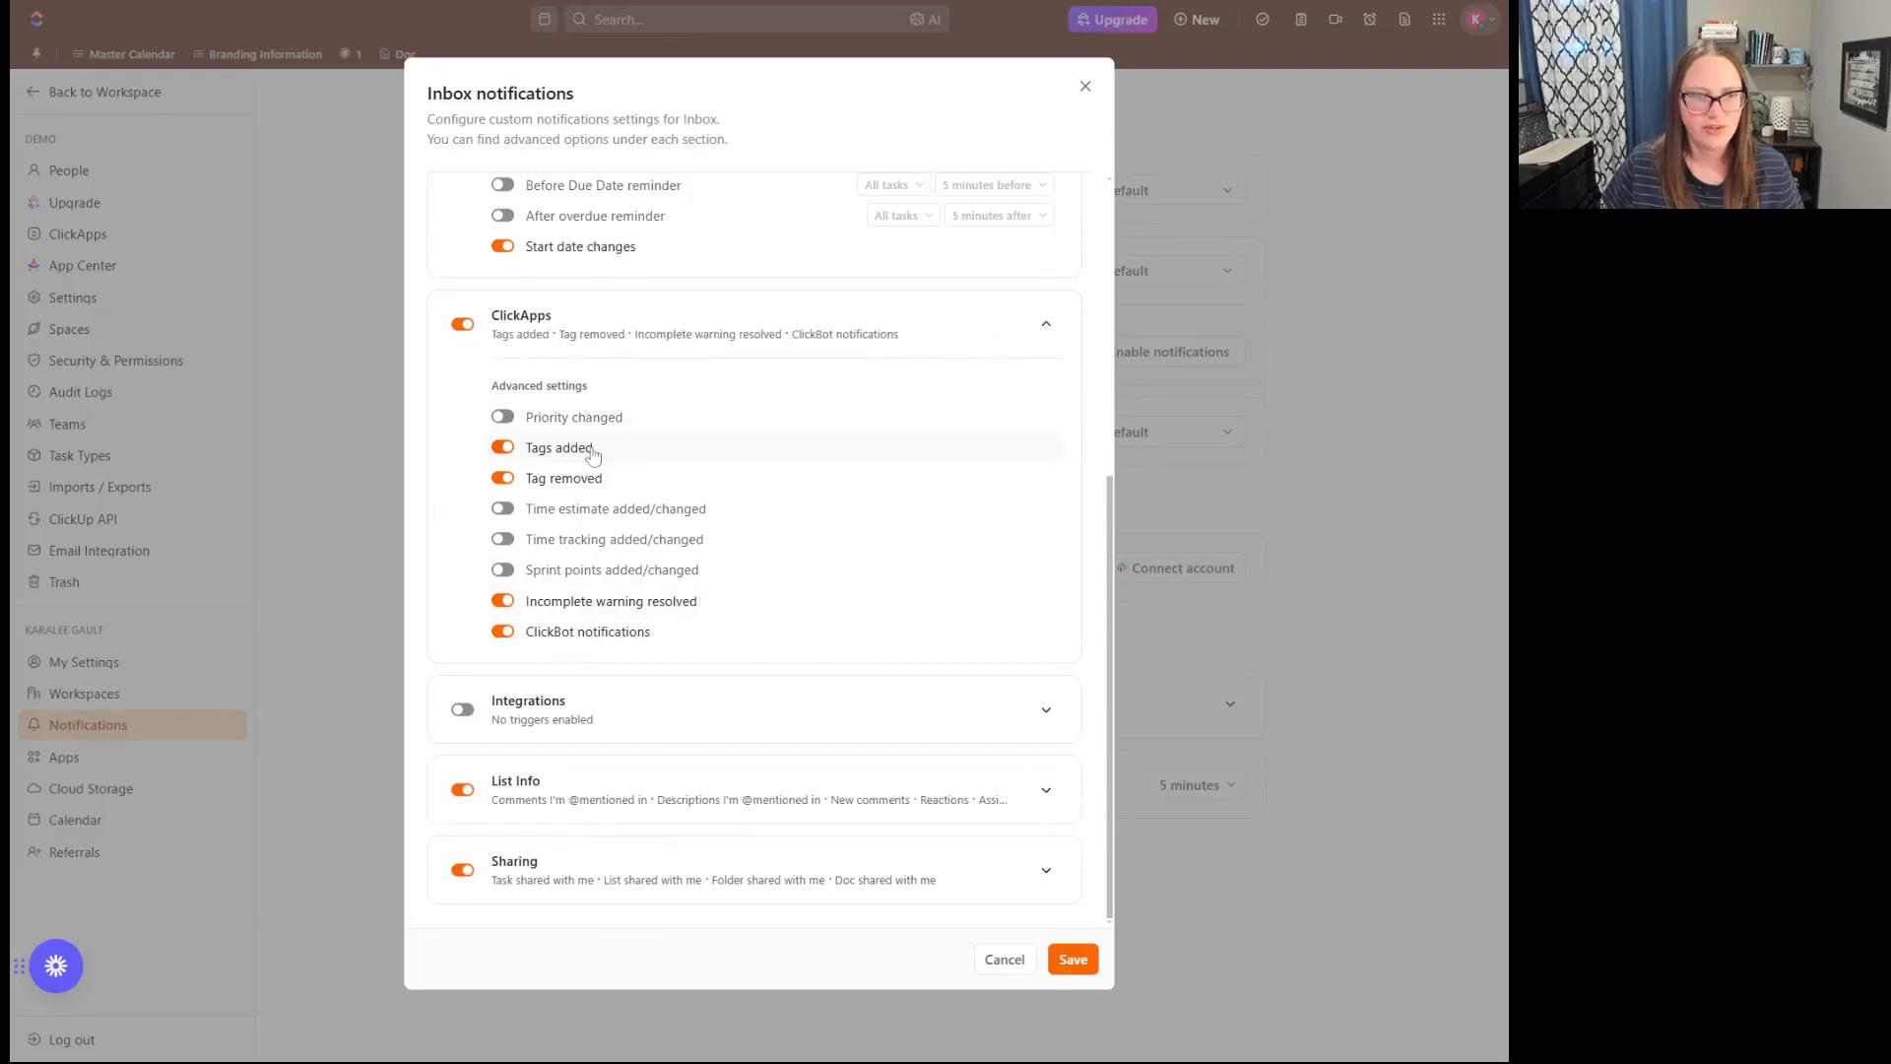
pyautogui.click(508, 450)
pyautogui.click(506, 479)
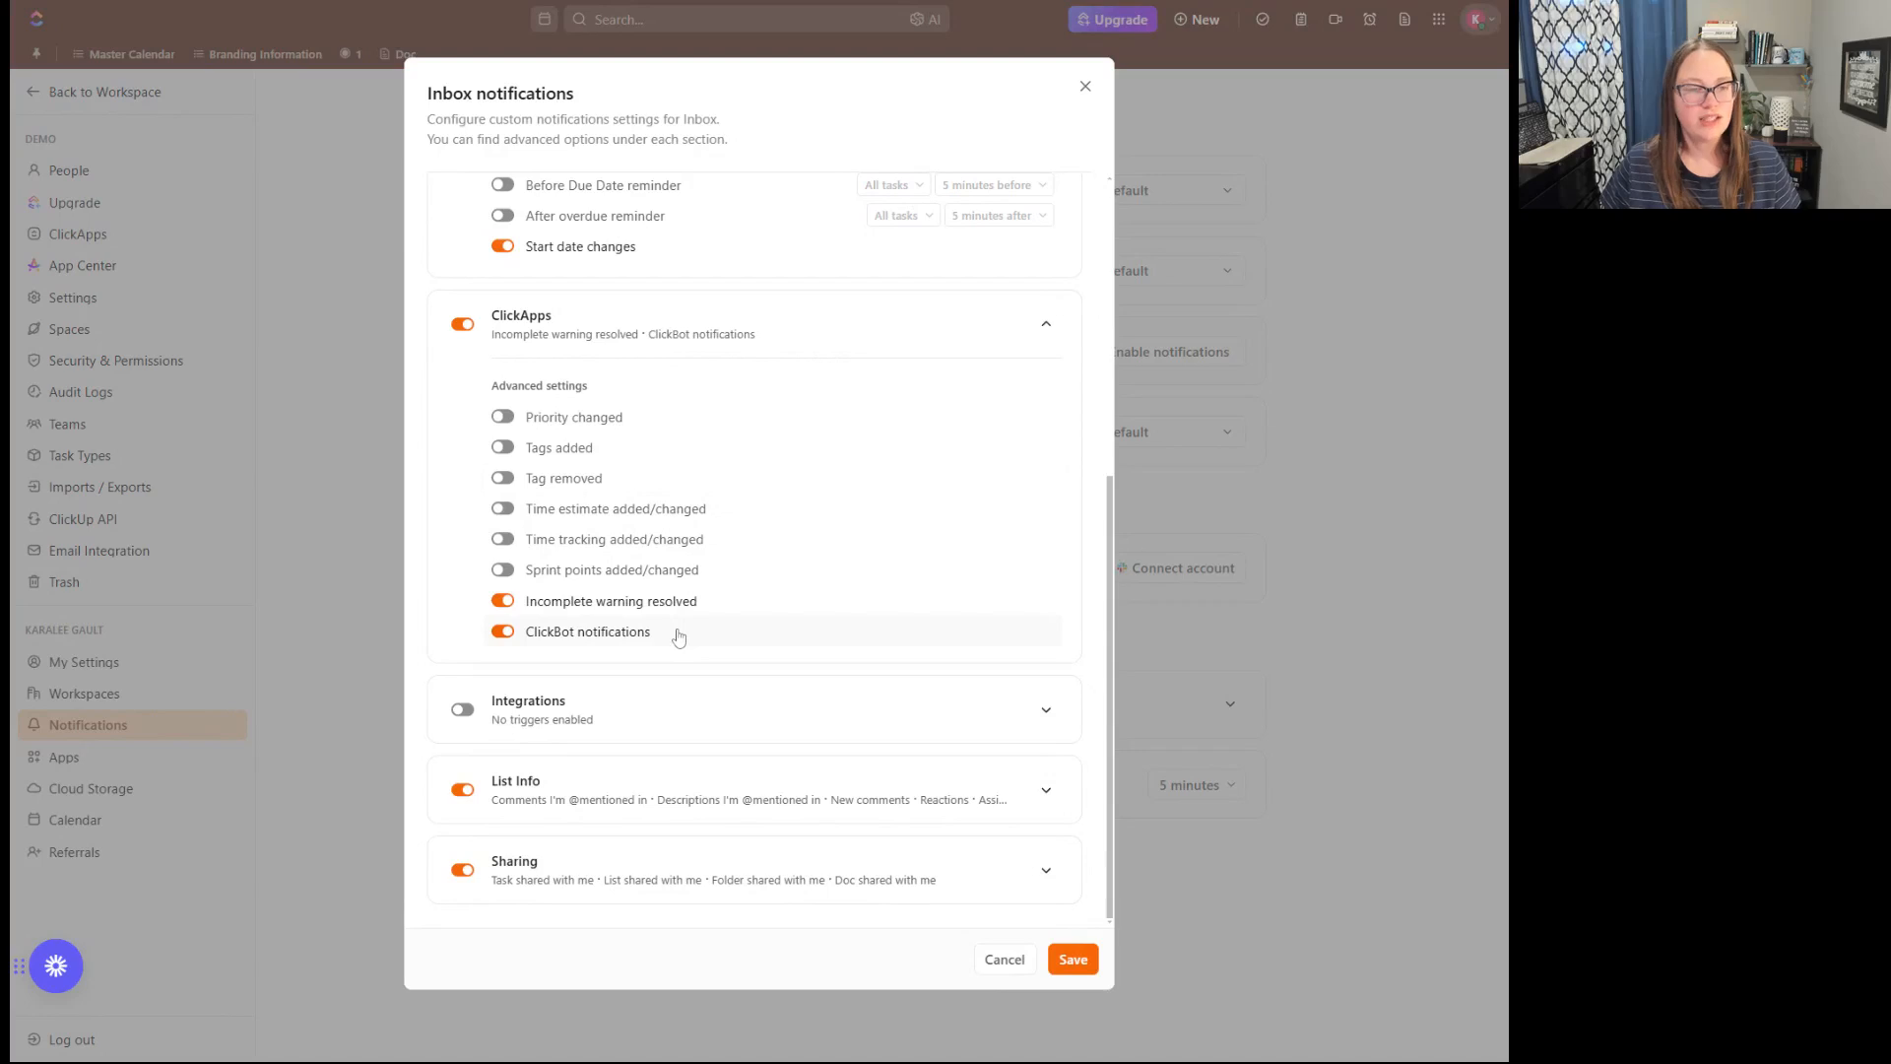
pyautogui.click(502, 631)
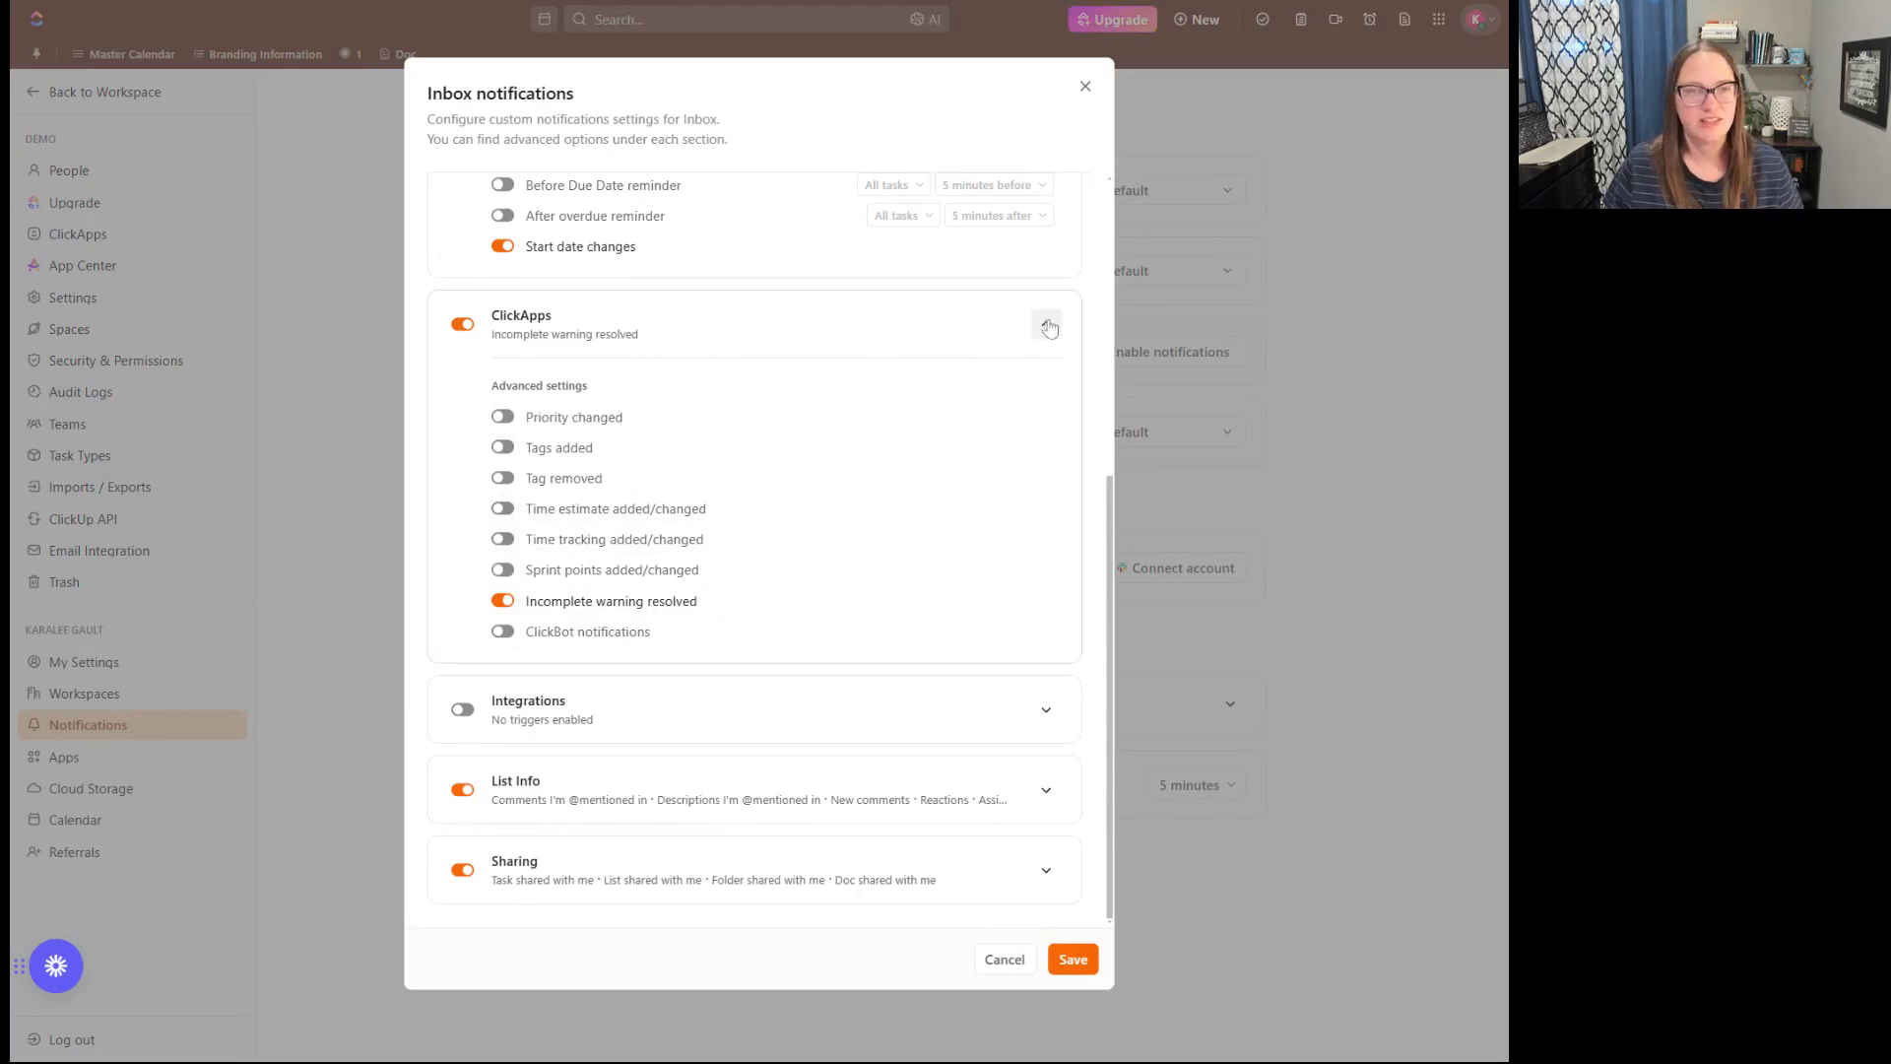
pyautogui.click(1046, 324)
pyautogui.click(1043, 317)
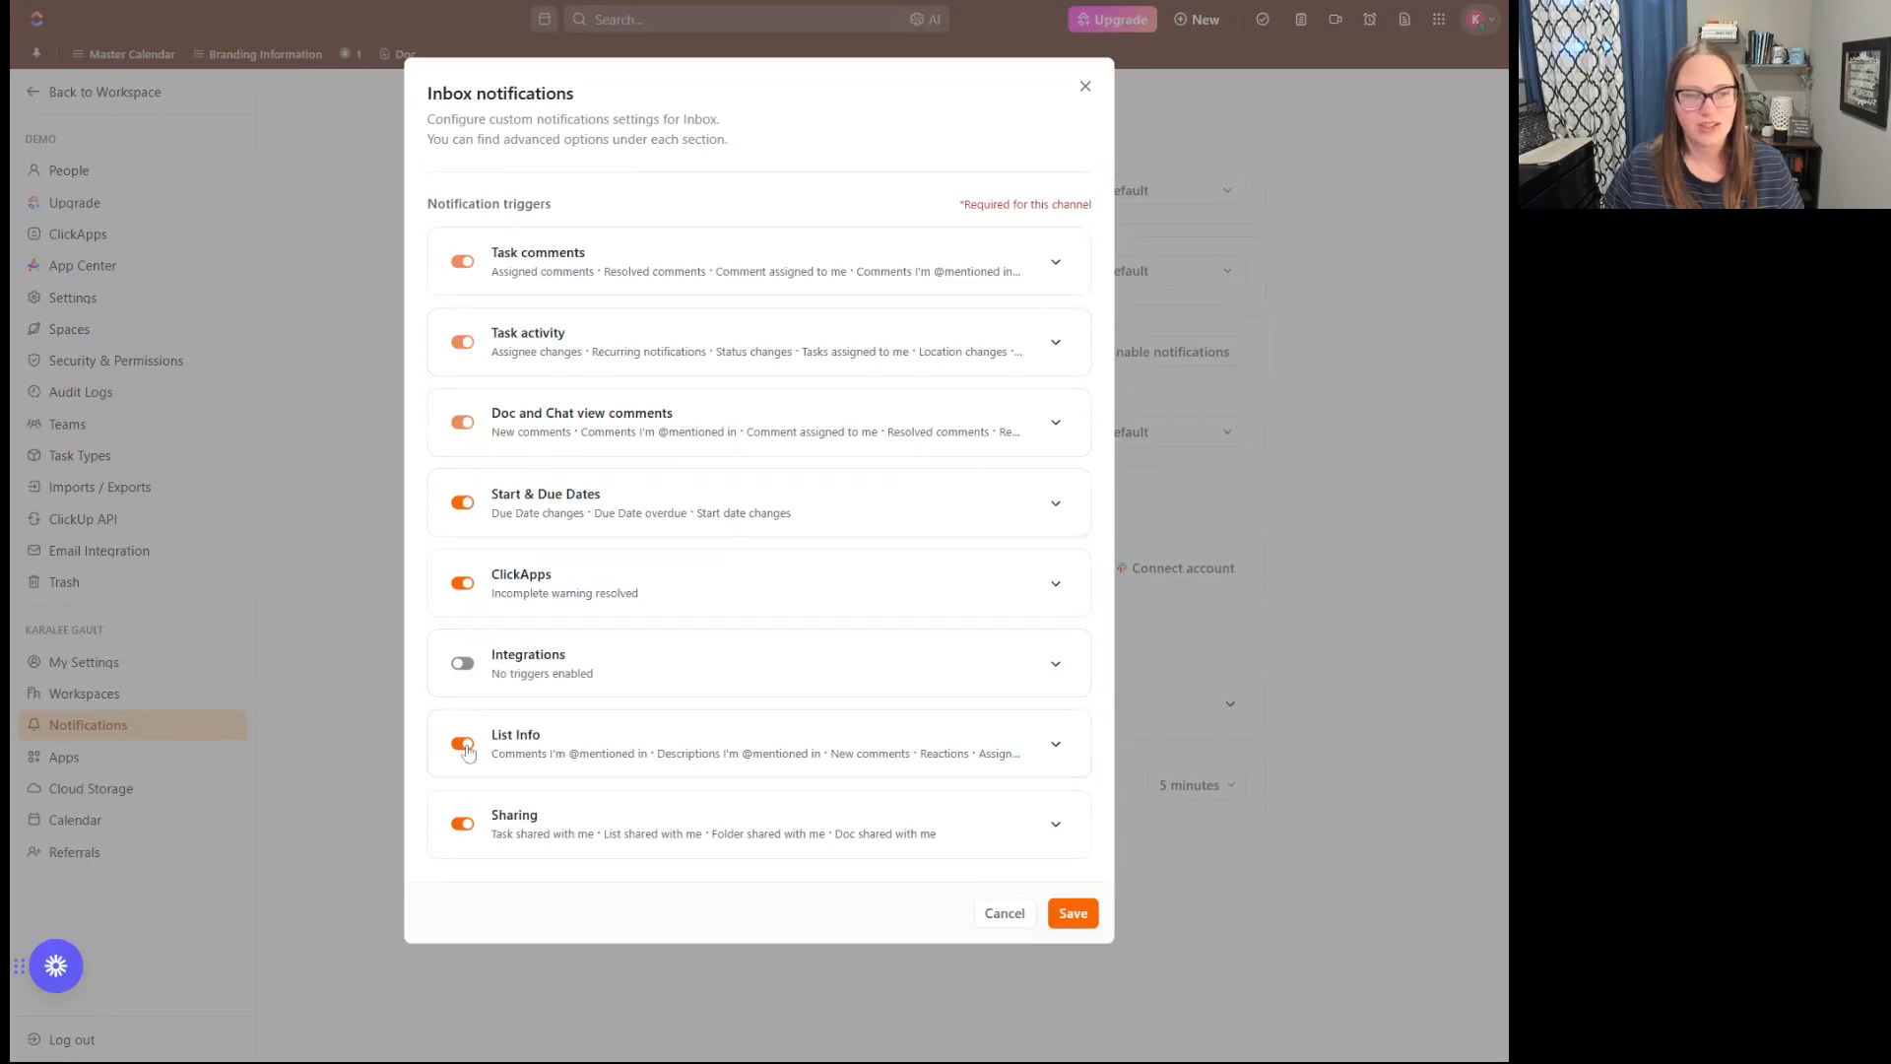
# - Turn off Assignee changes, Attachment changes and Priority changed under the List Info triggers, and collapse that section
pyautogui.click(1055, 746)
pyautogui.scroll(-3, 823, 671)
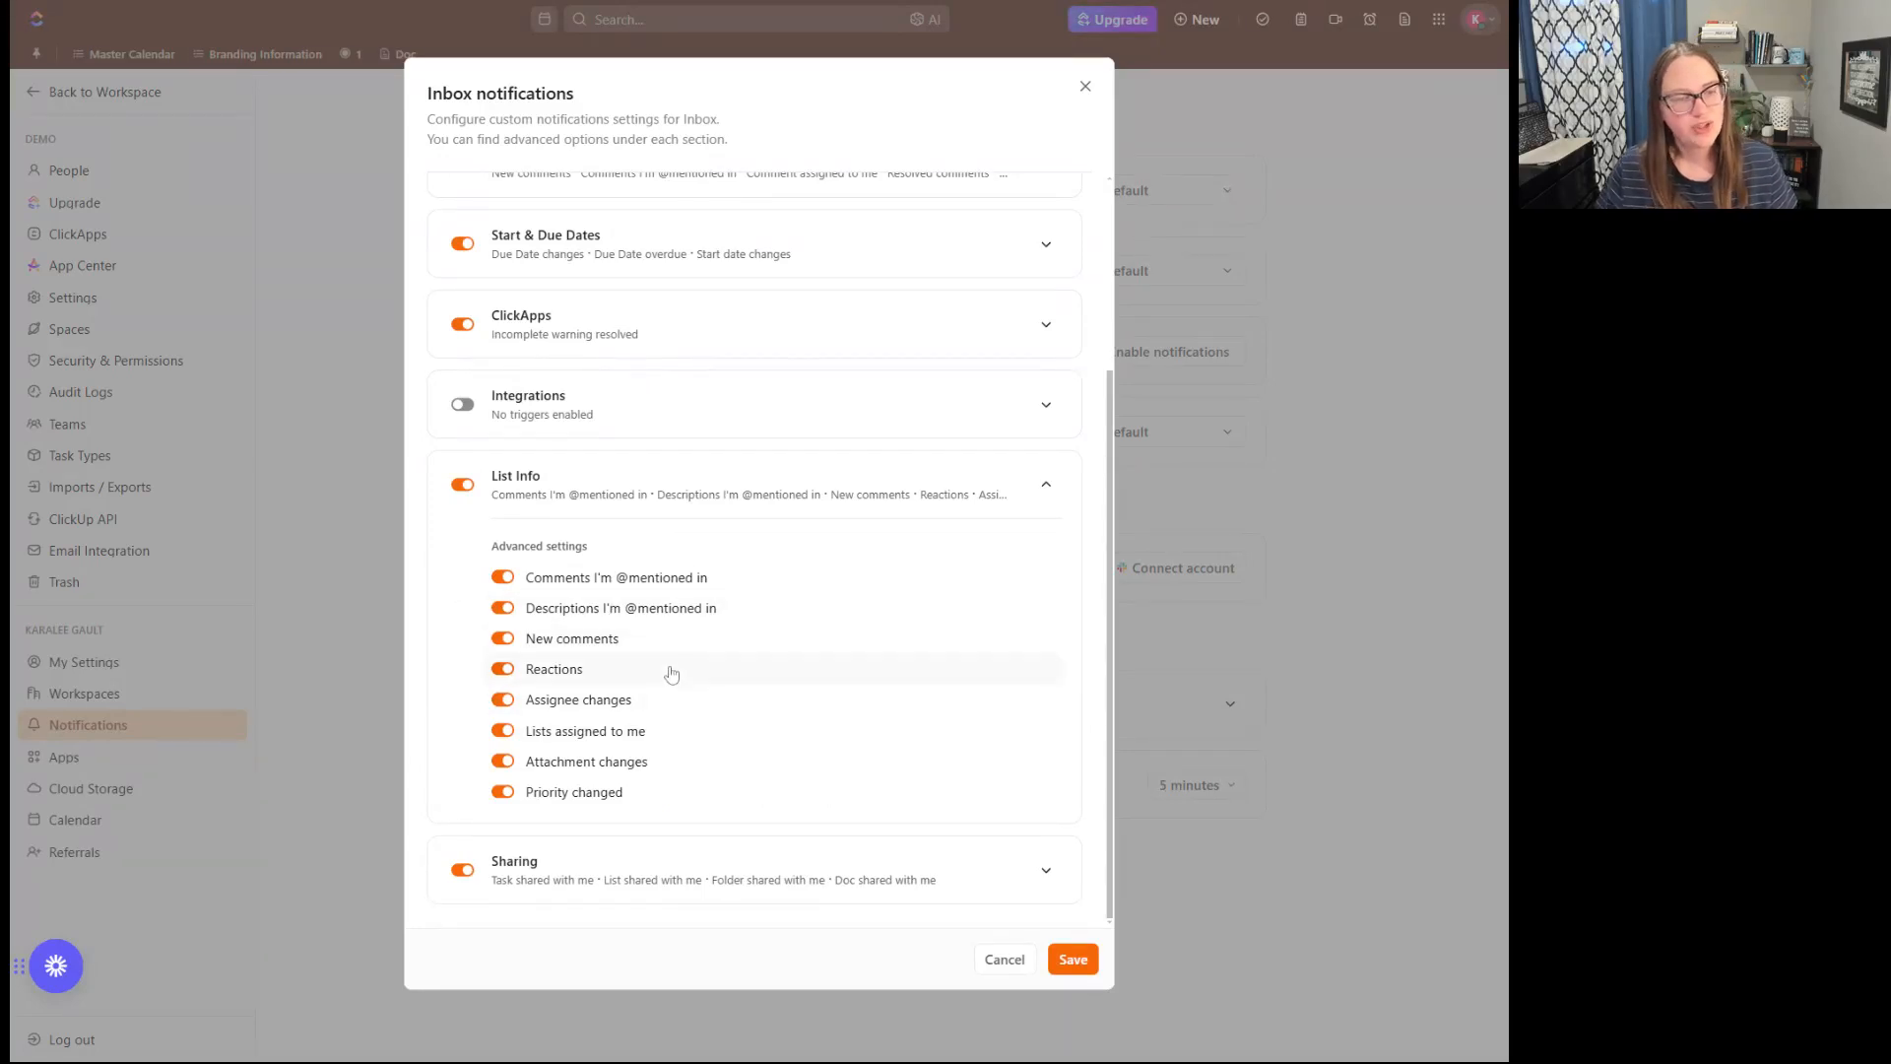
pyautogui.click(504, 701)
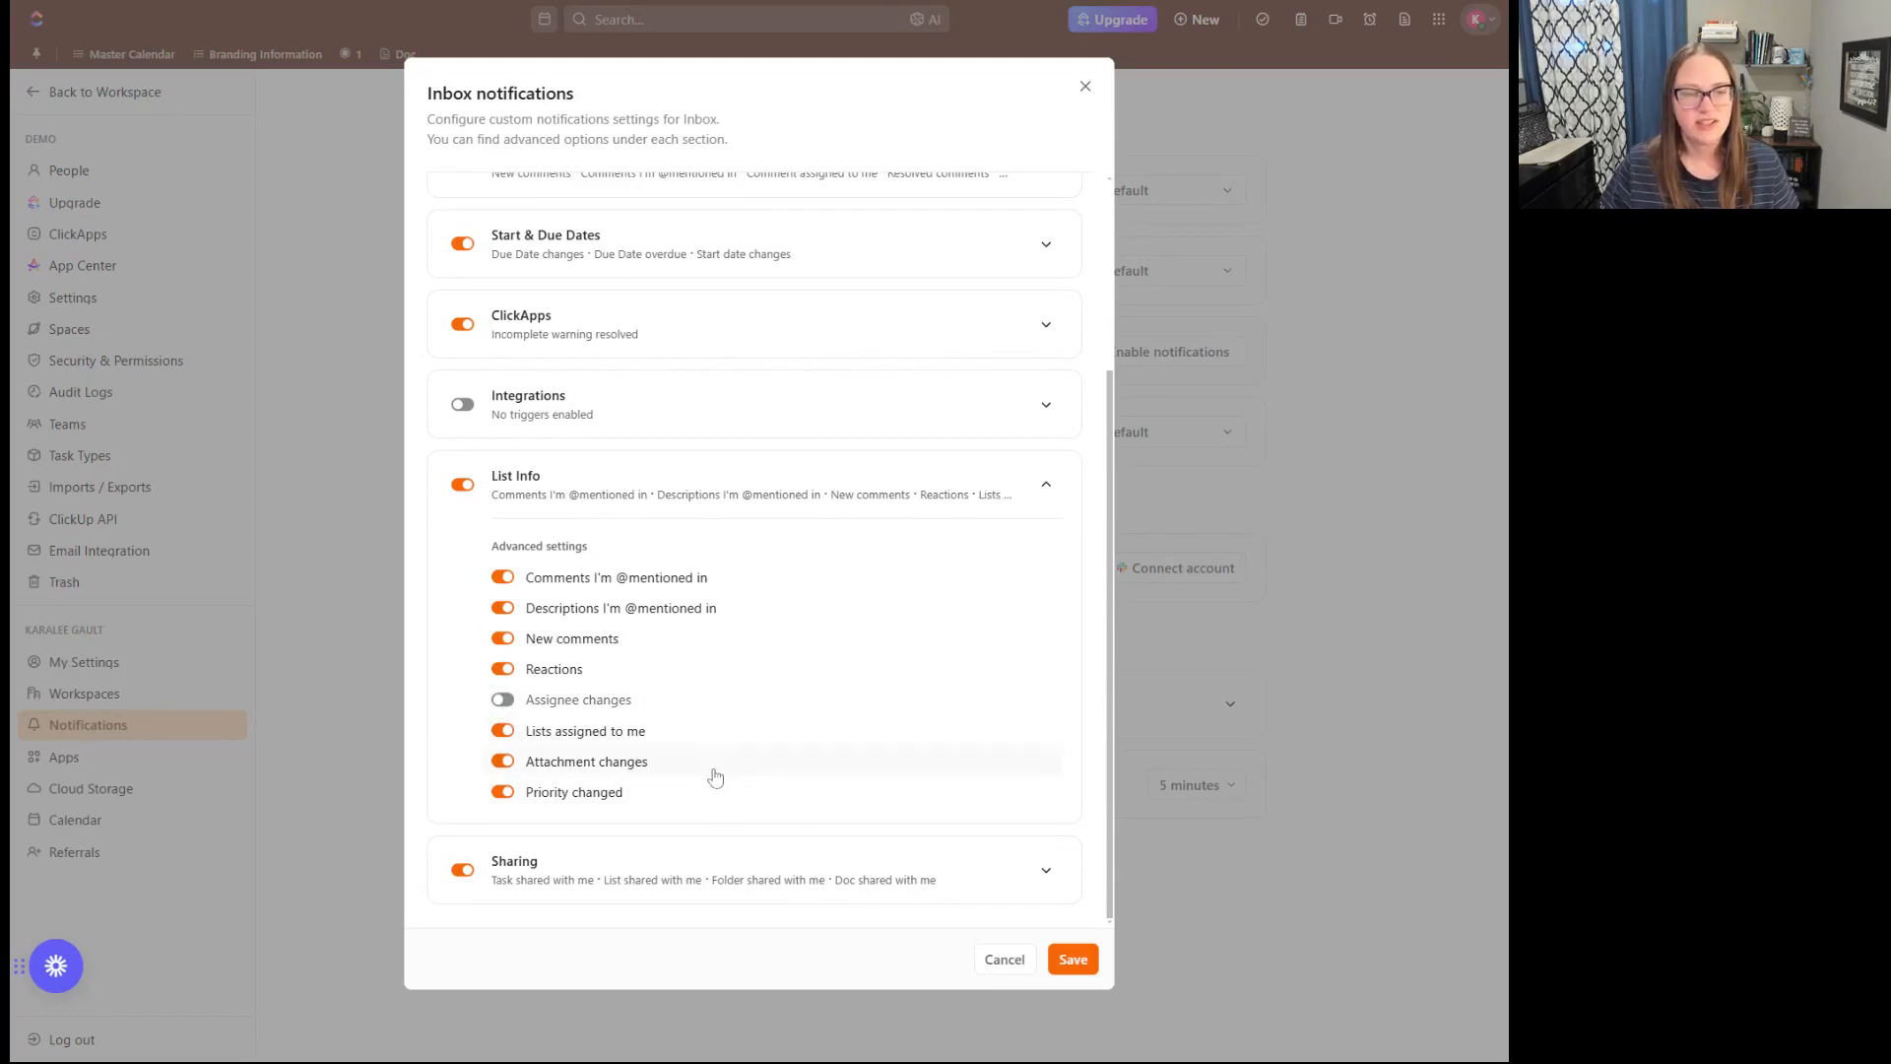
pyautogui.click(507, 764)
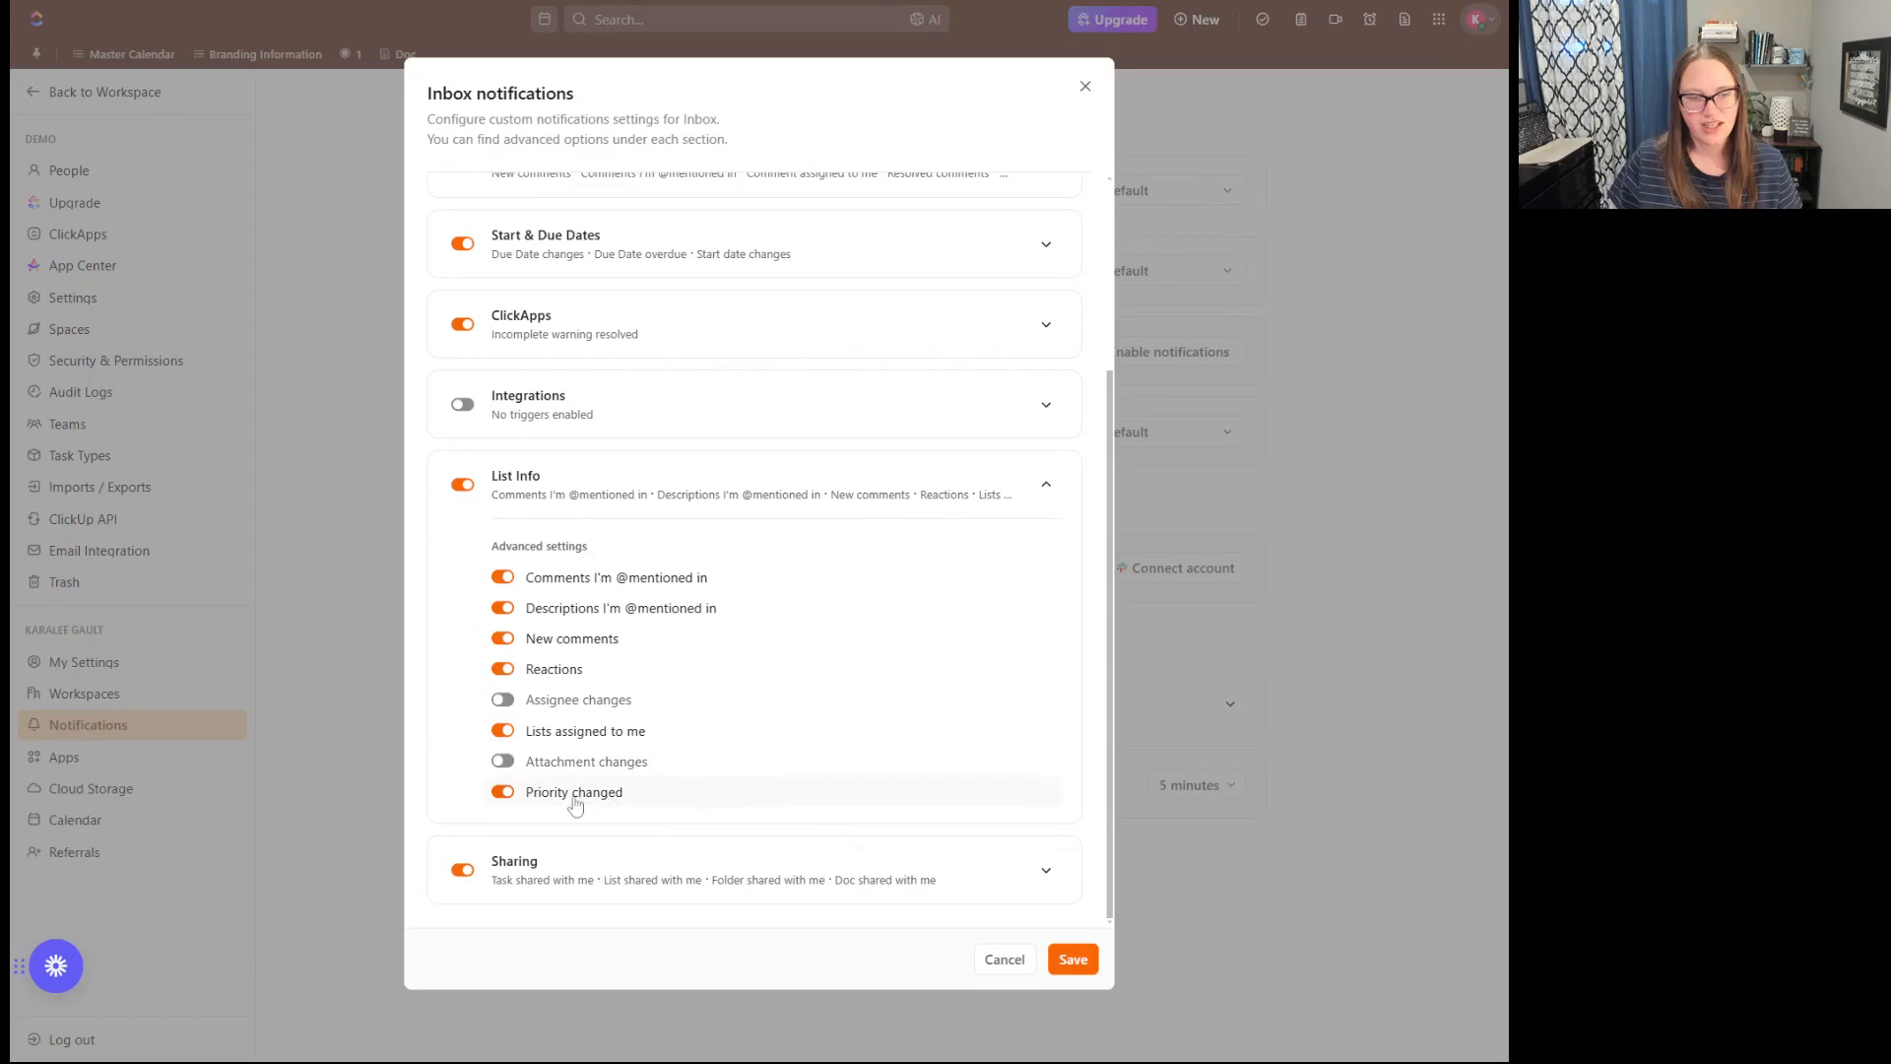
pyautogui.click(504, 795)
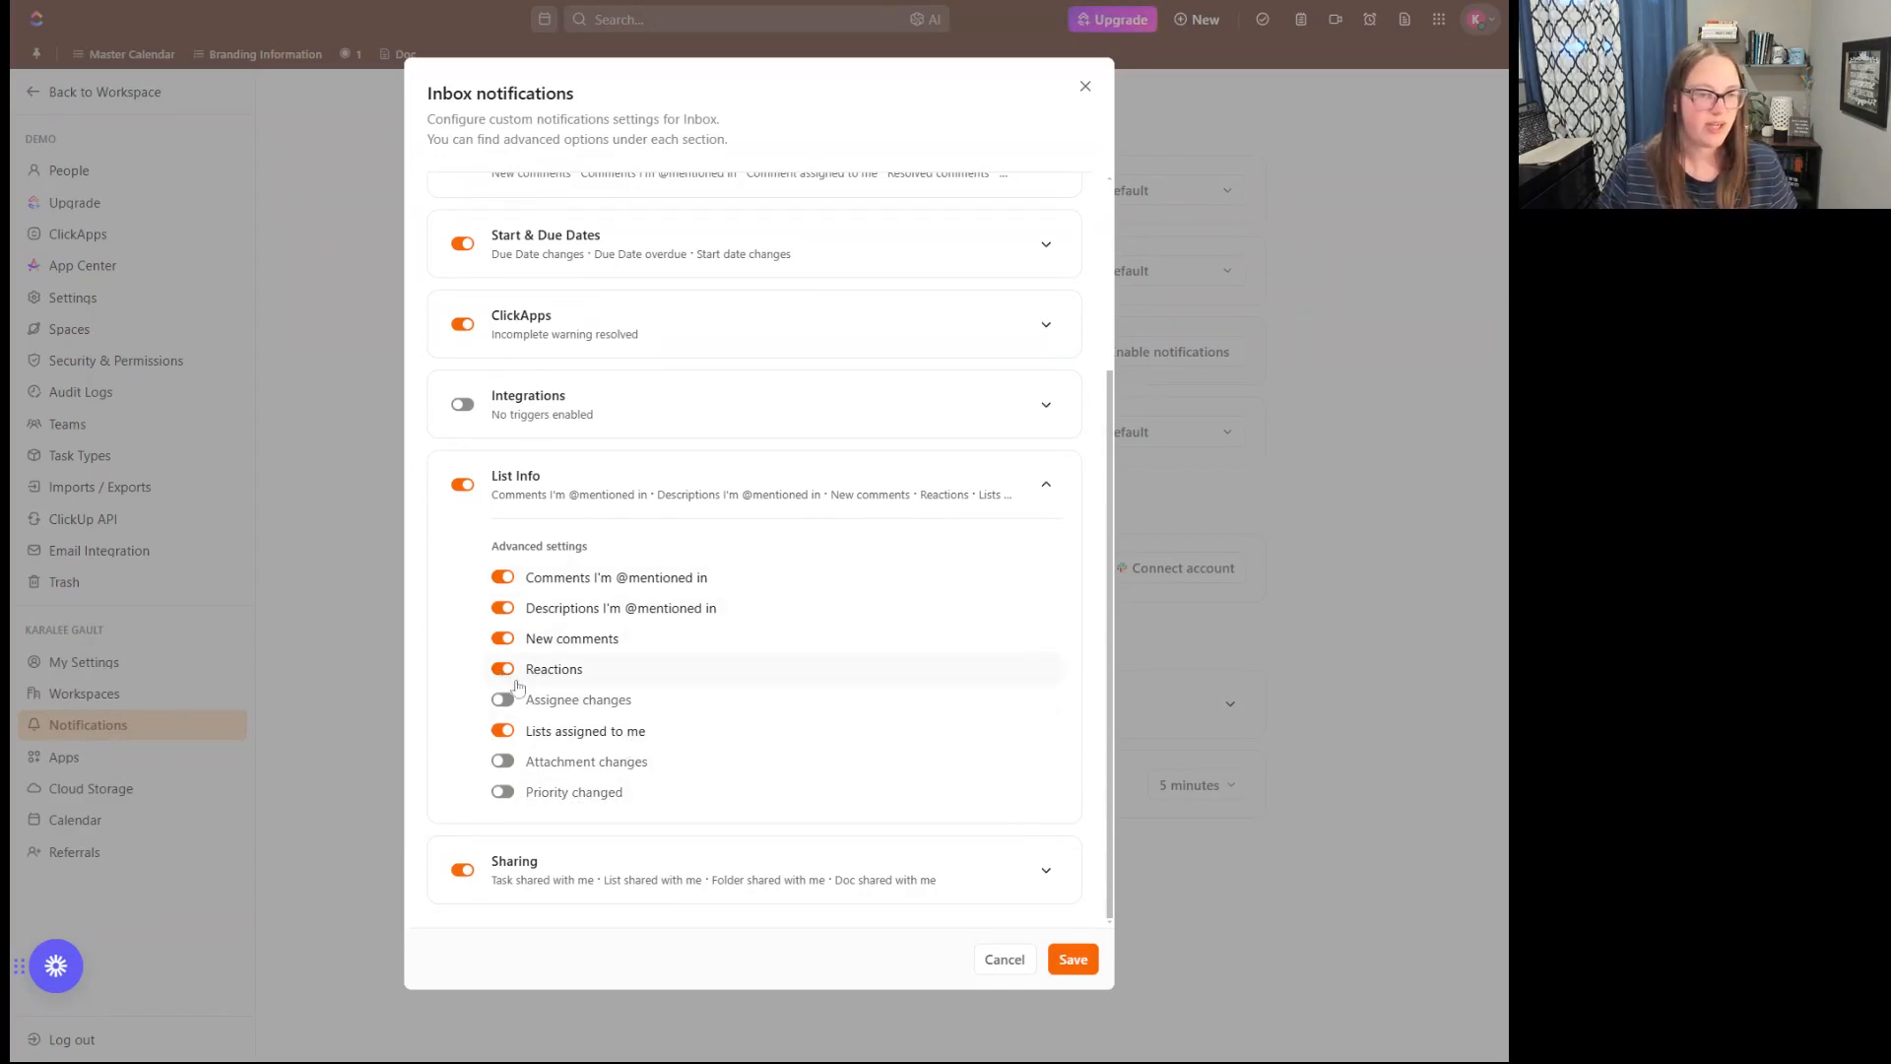
pyautogui.click(1062, 493)
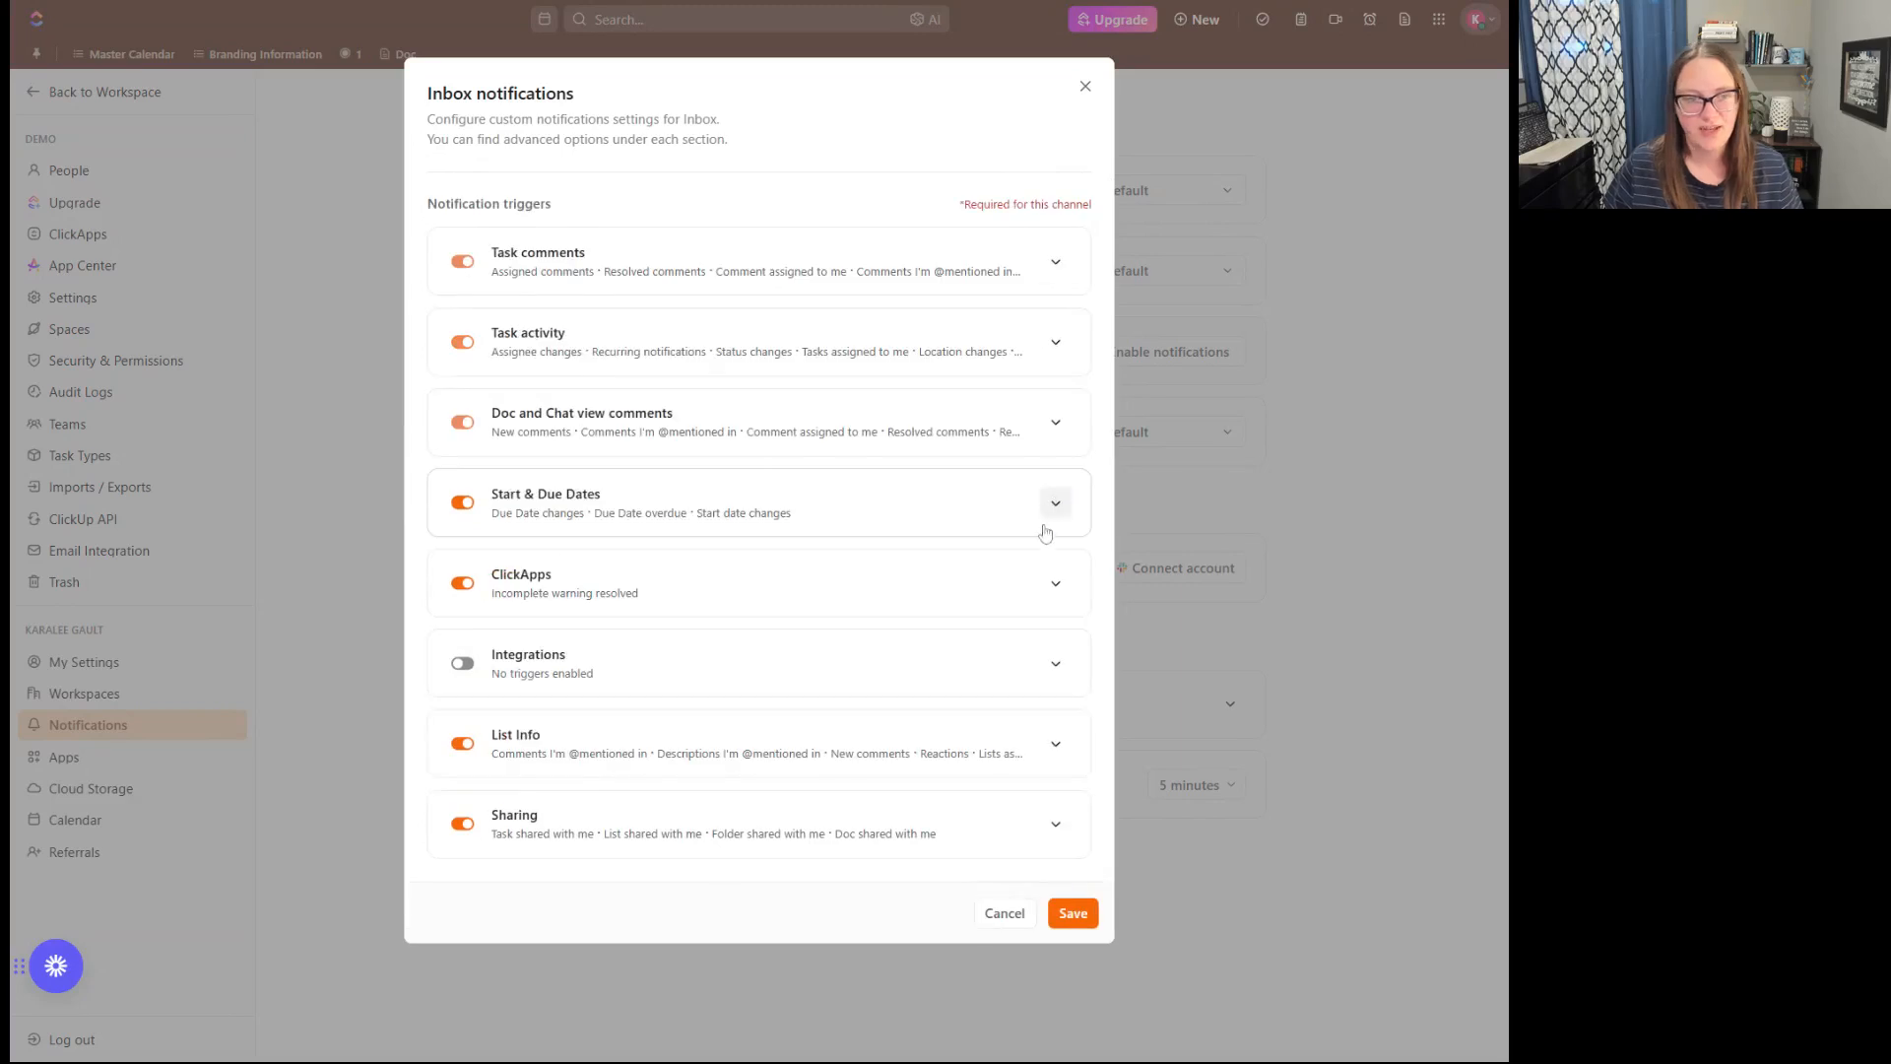
# - After reviewing the Sharing triggers, save the custom Inbox notification settings and reopen them briefly to check
pyautogui.click(1056, 825)
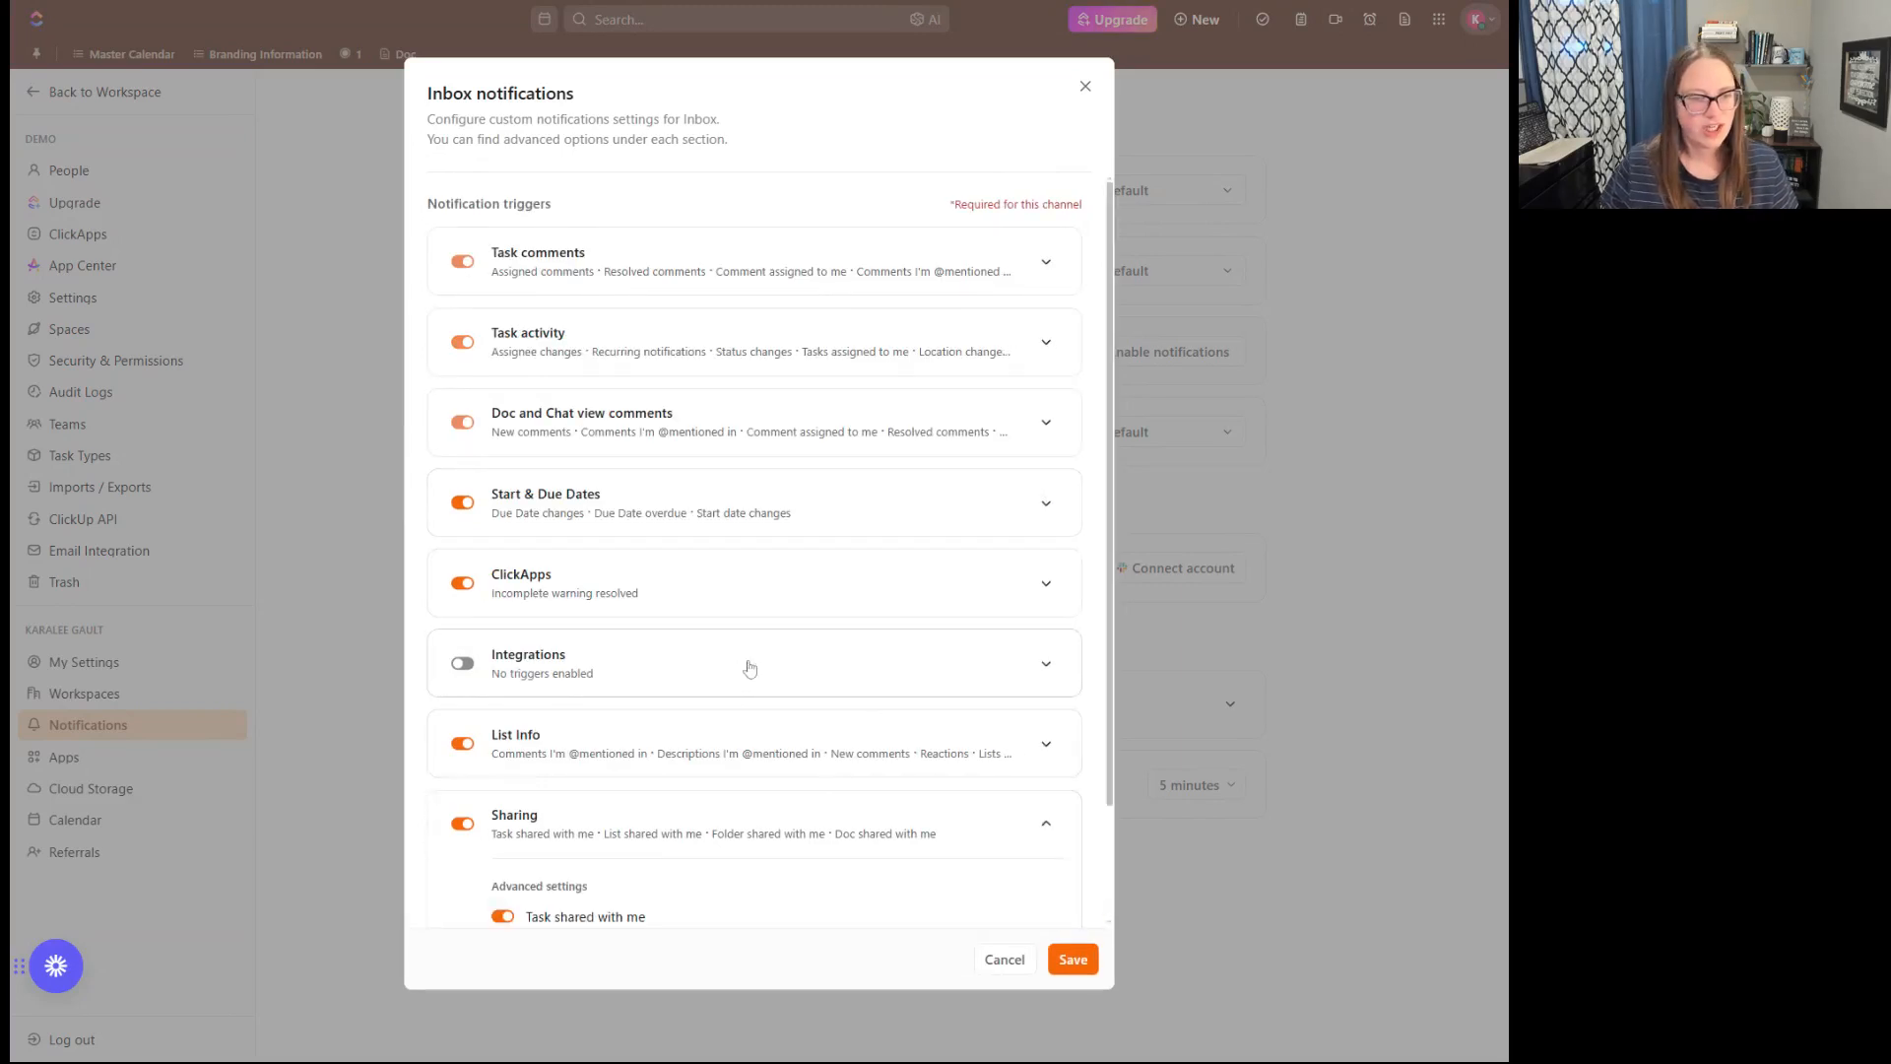
pyautogui.scroll(-3, 730, 676)
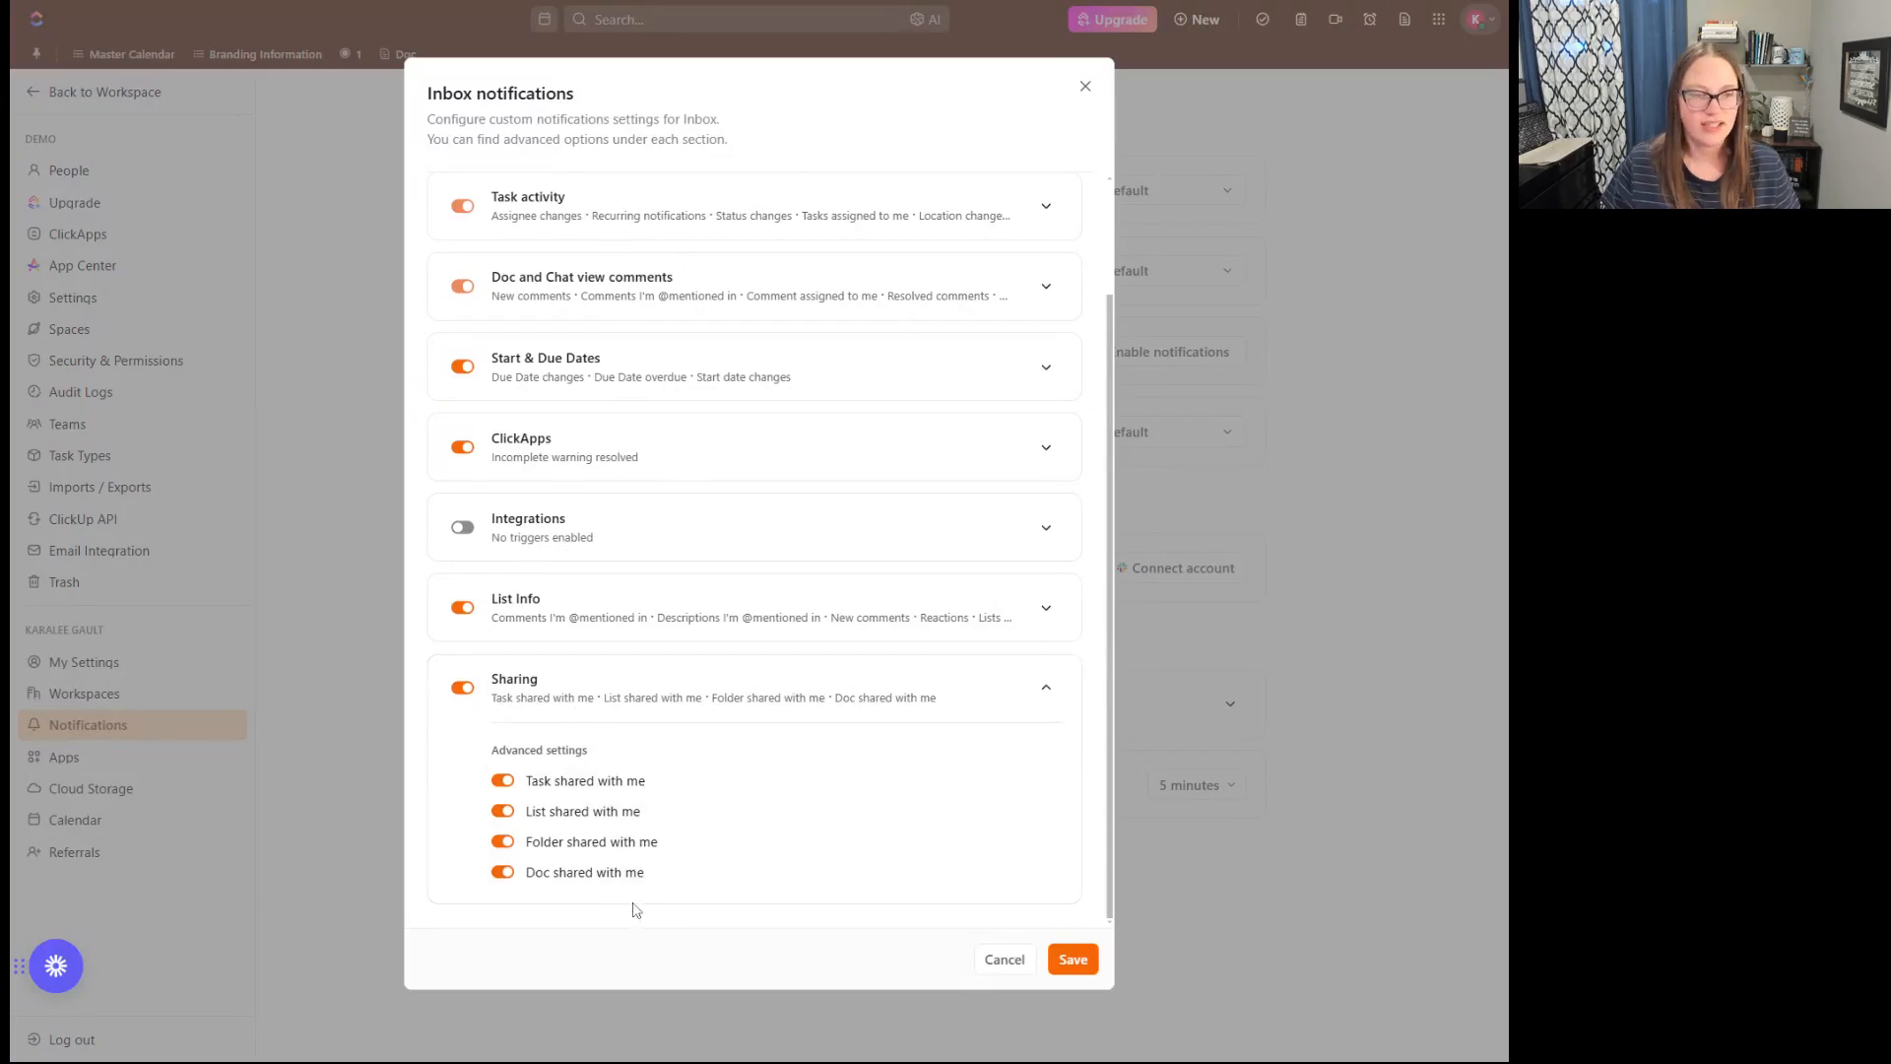
pyautogui.click(1071, 962)
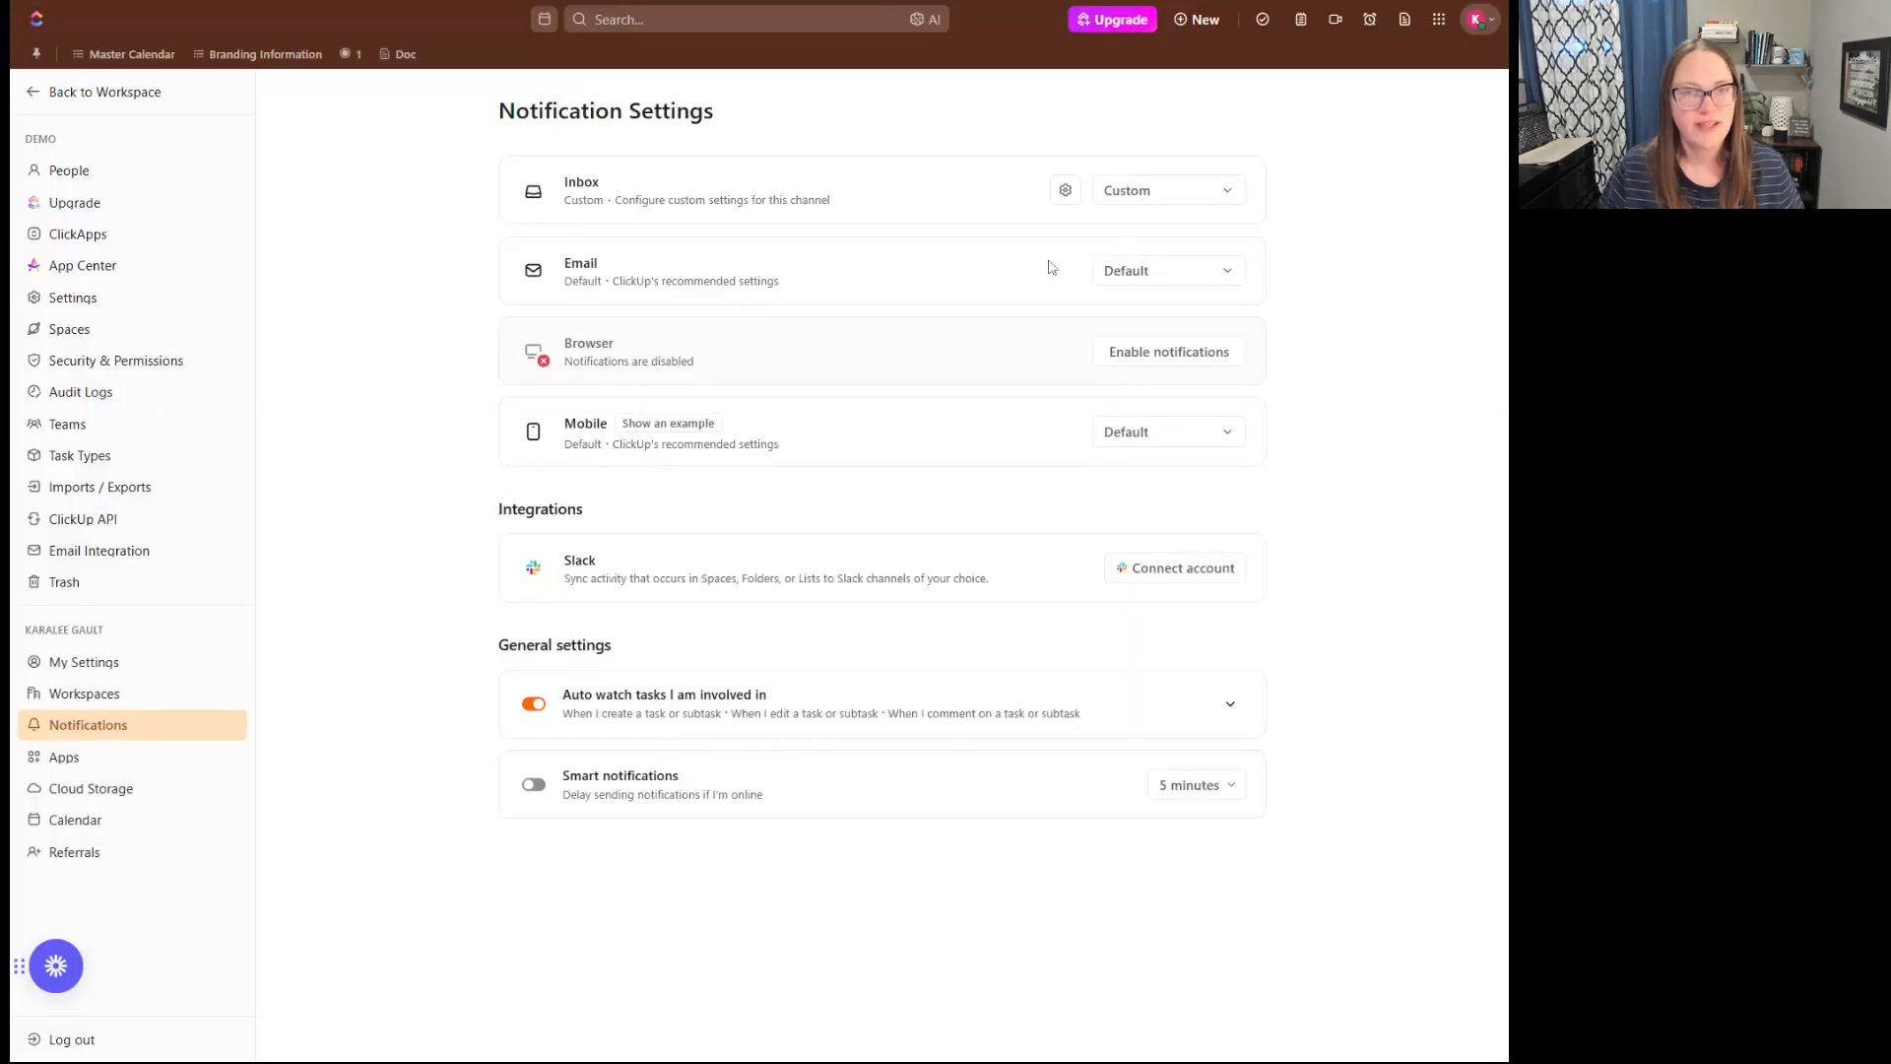
pyautogui.click(1065, 190)
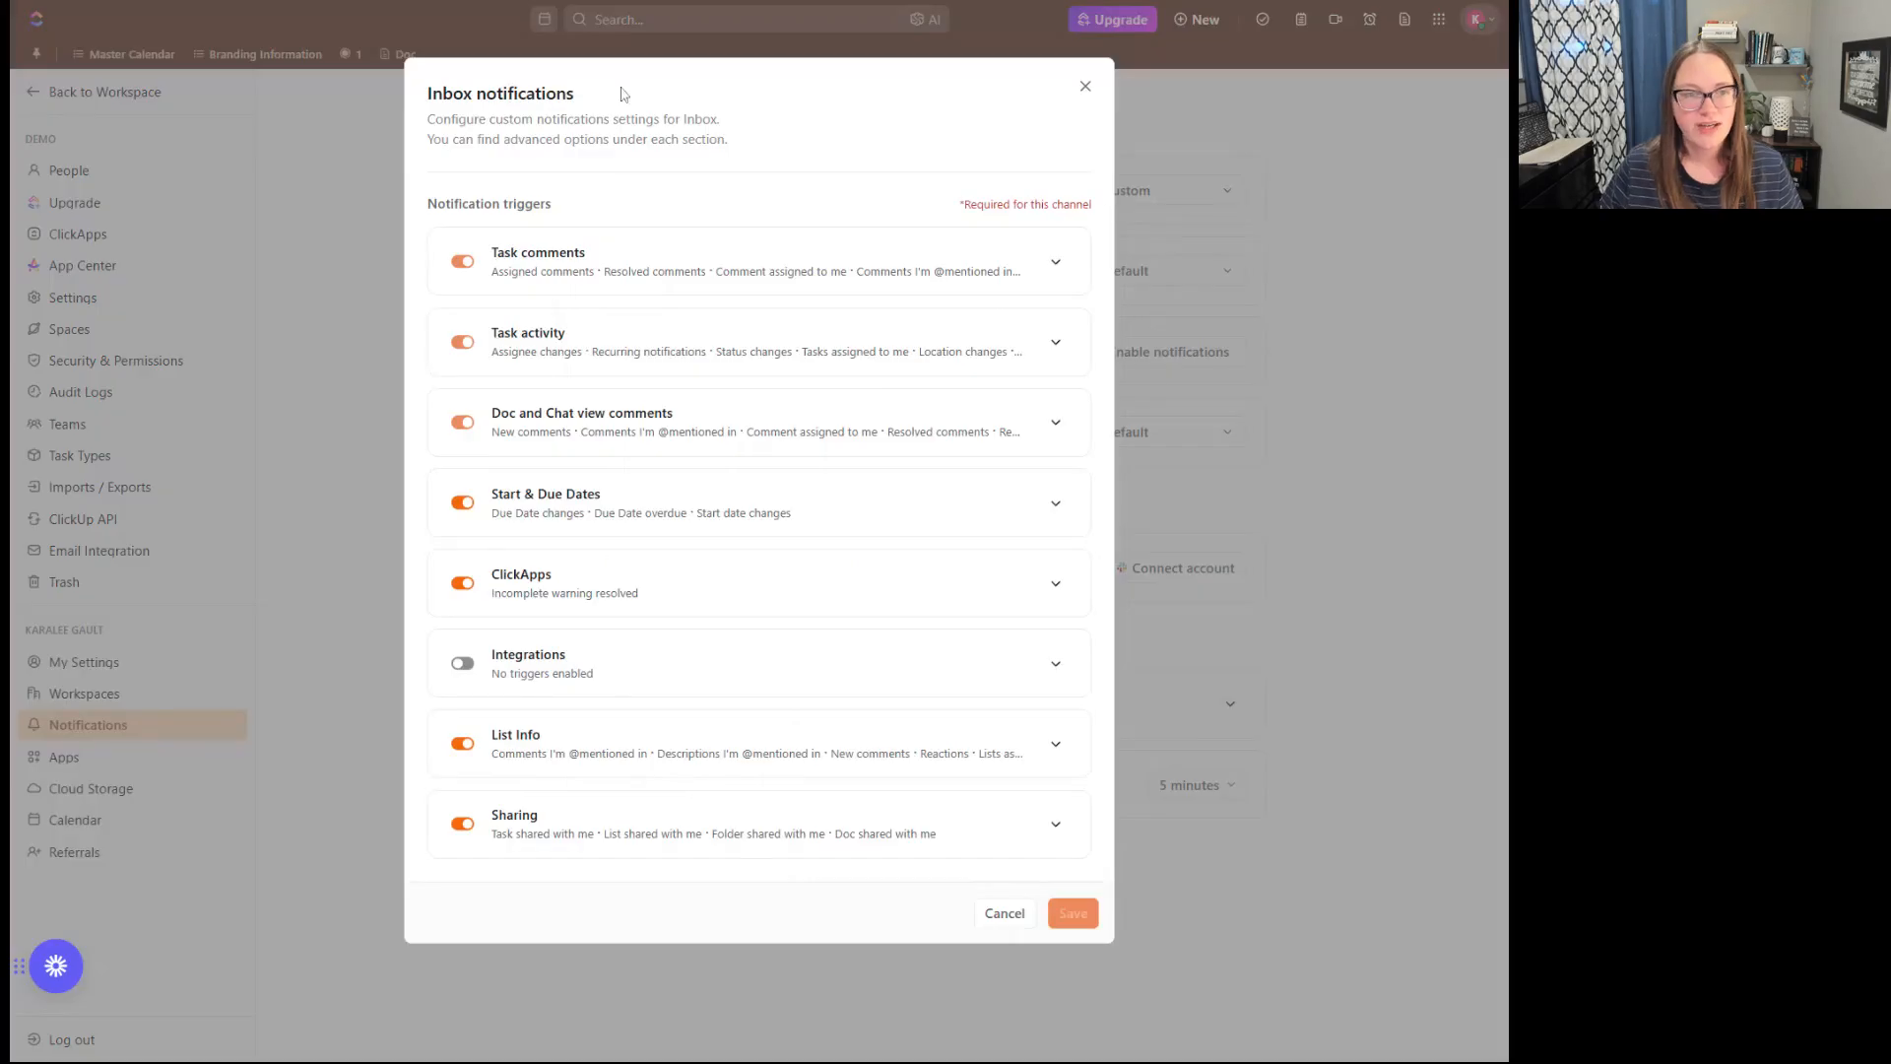
pyautogui.click(1085, 86)
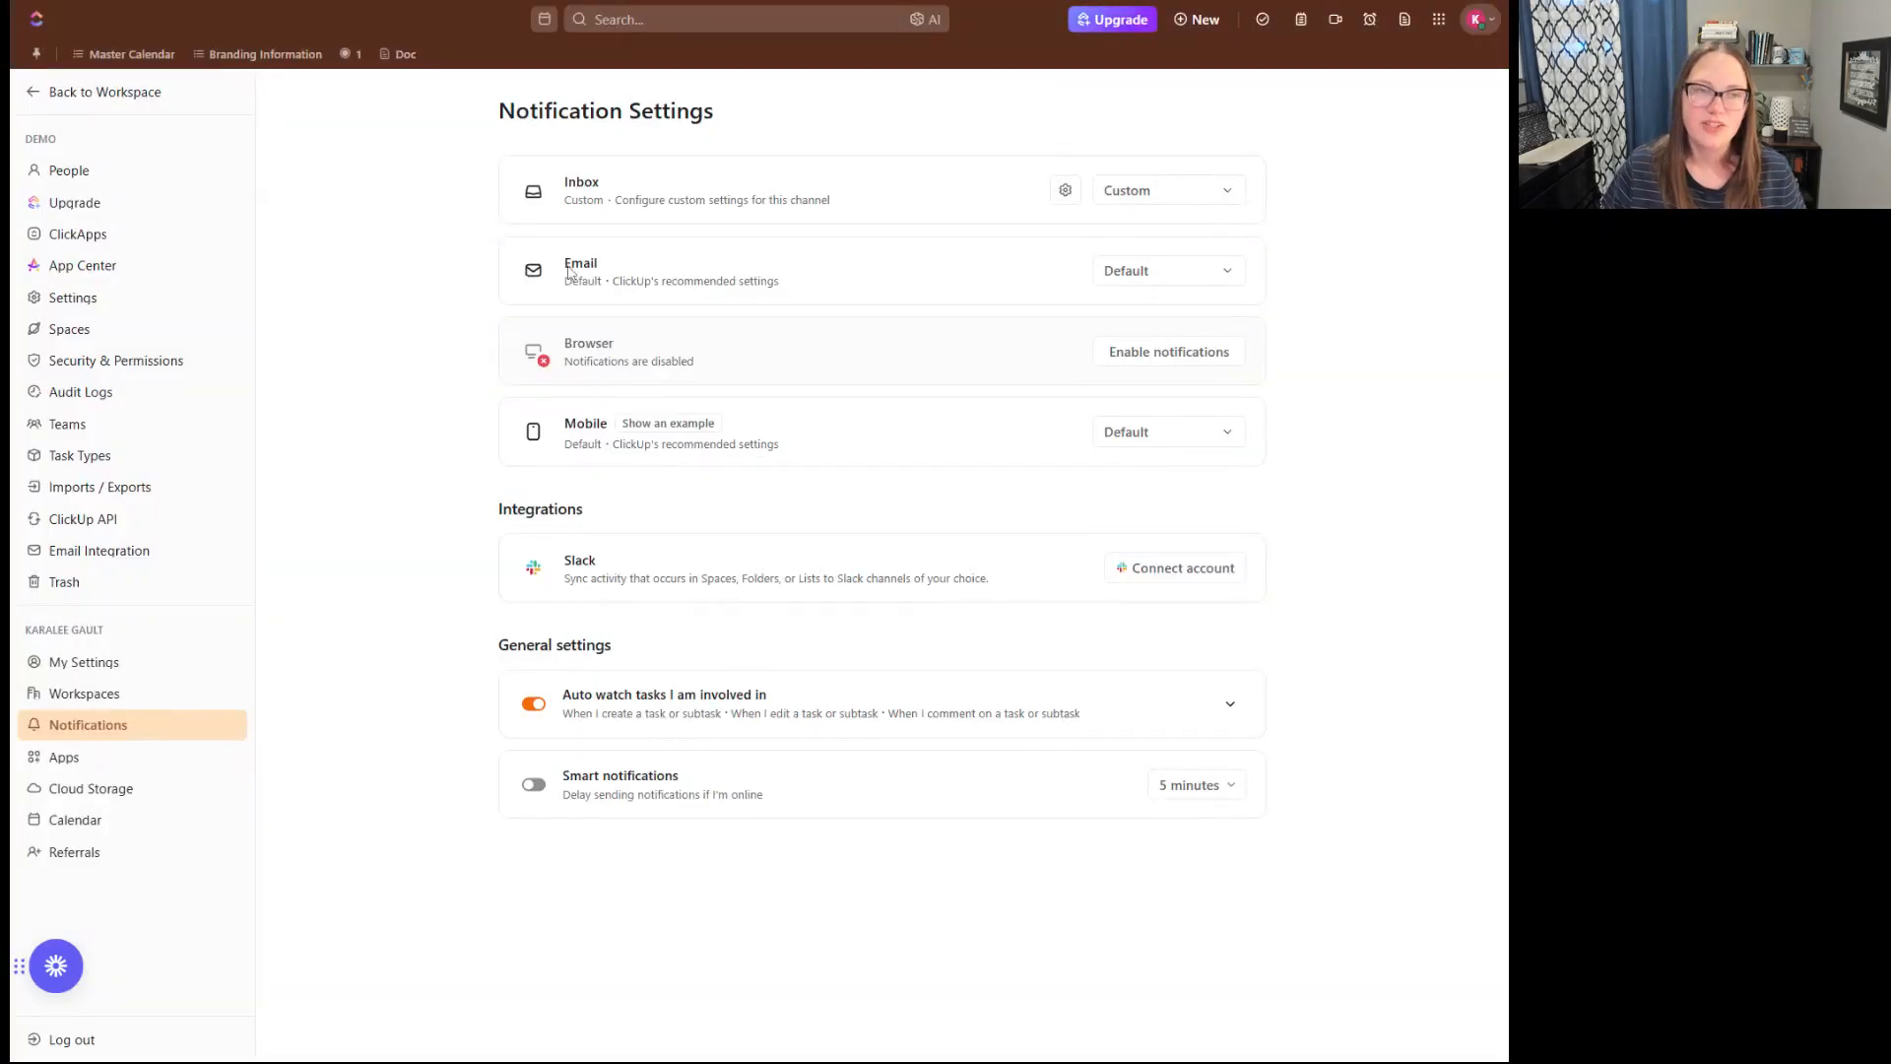
# - Set the Email notification channel to the Focused preset
pyautogui.moveTo(569, 273); pyautogui.dragTo(597, 273)
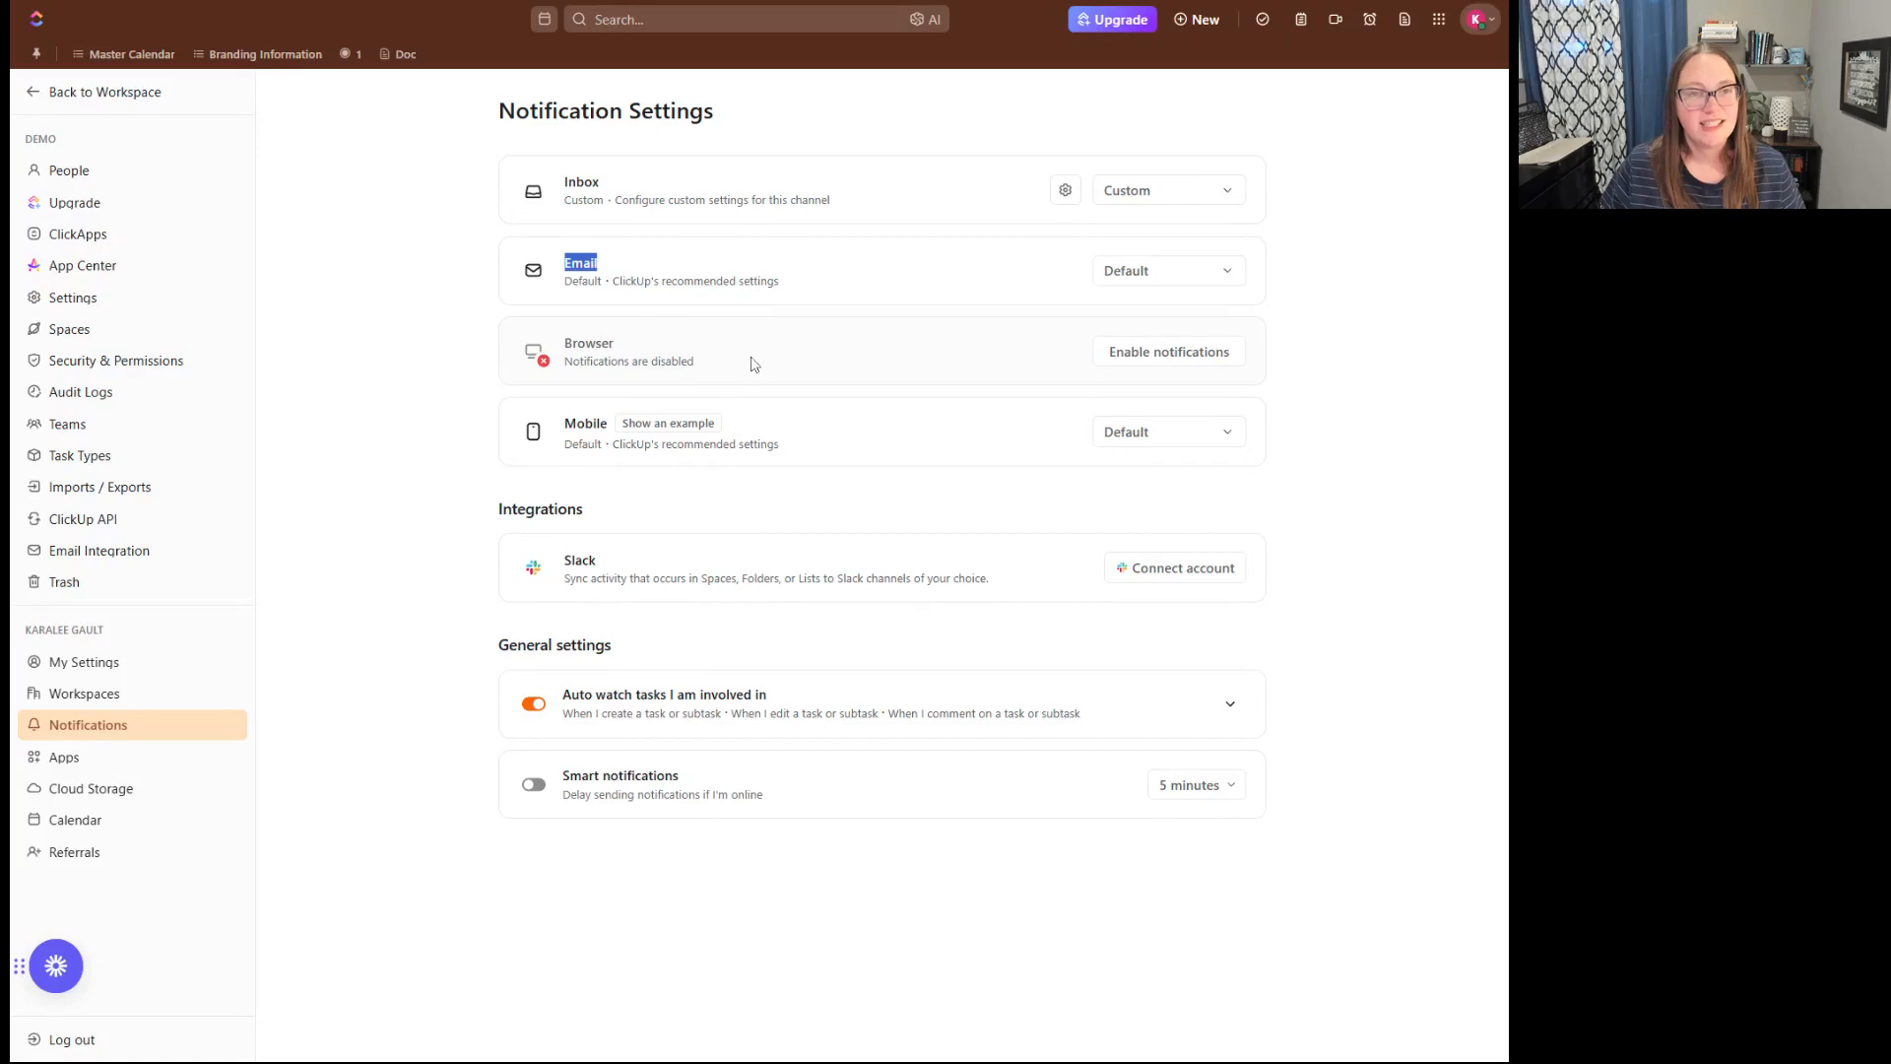
pyautogui.click(1206, 283)
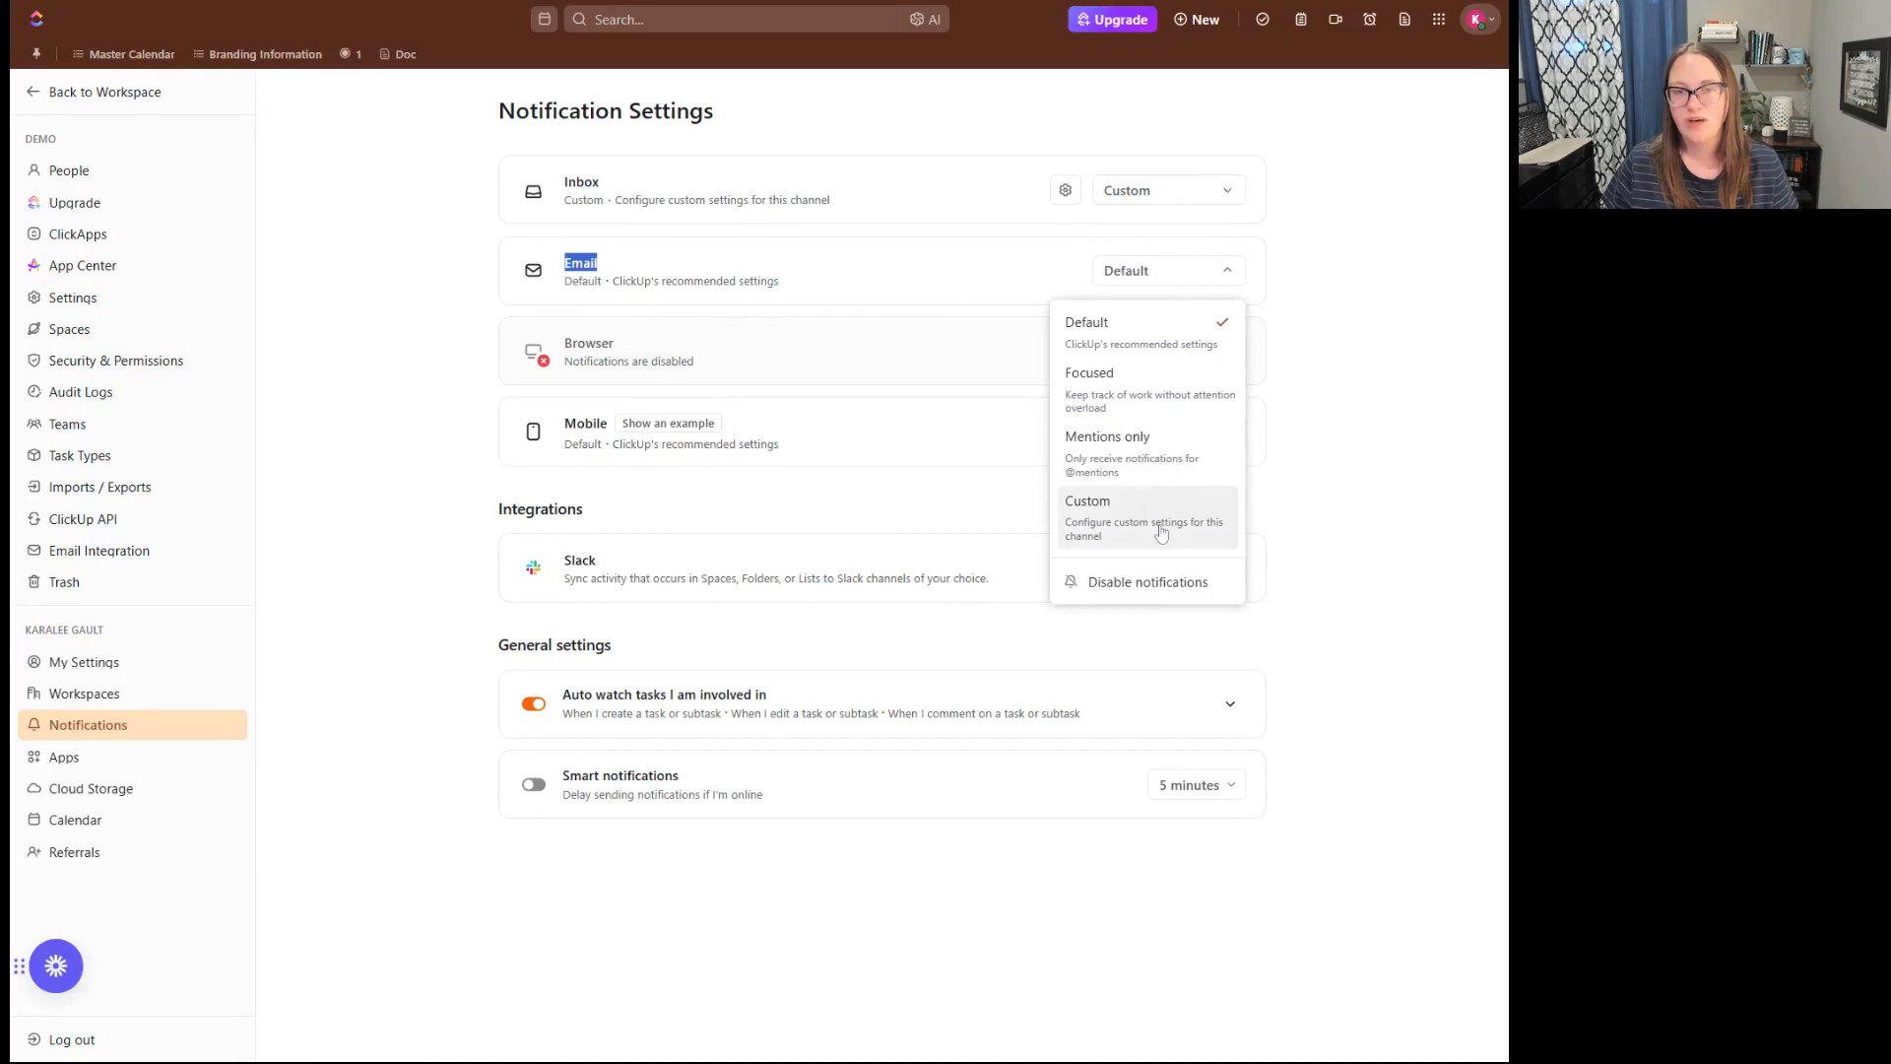
pyautogui.click(1153, 386)
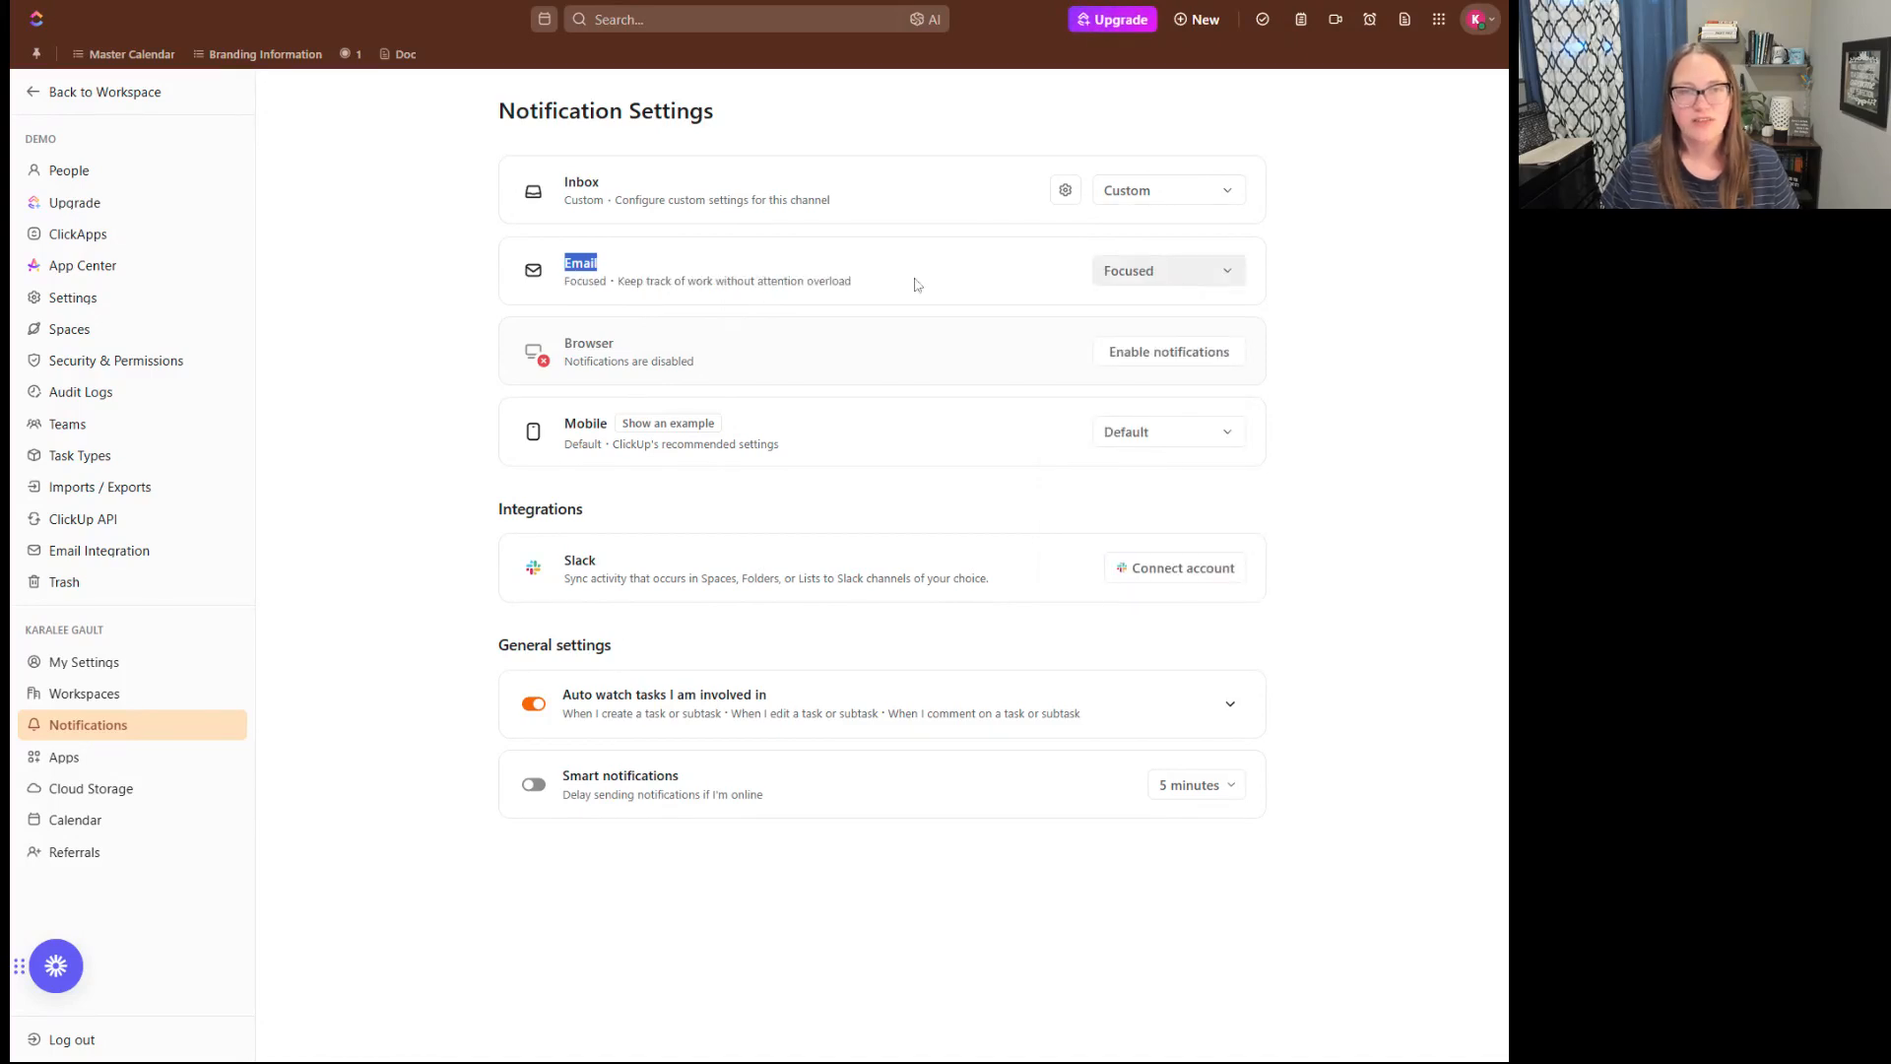
pyautogui.click(607, 291)
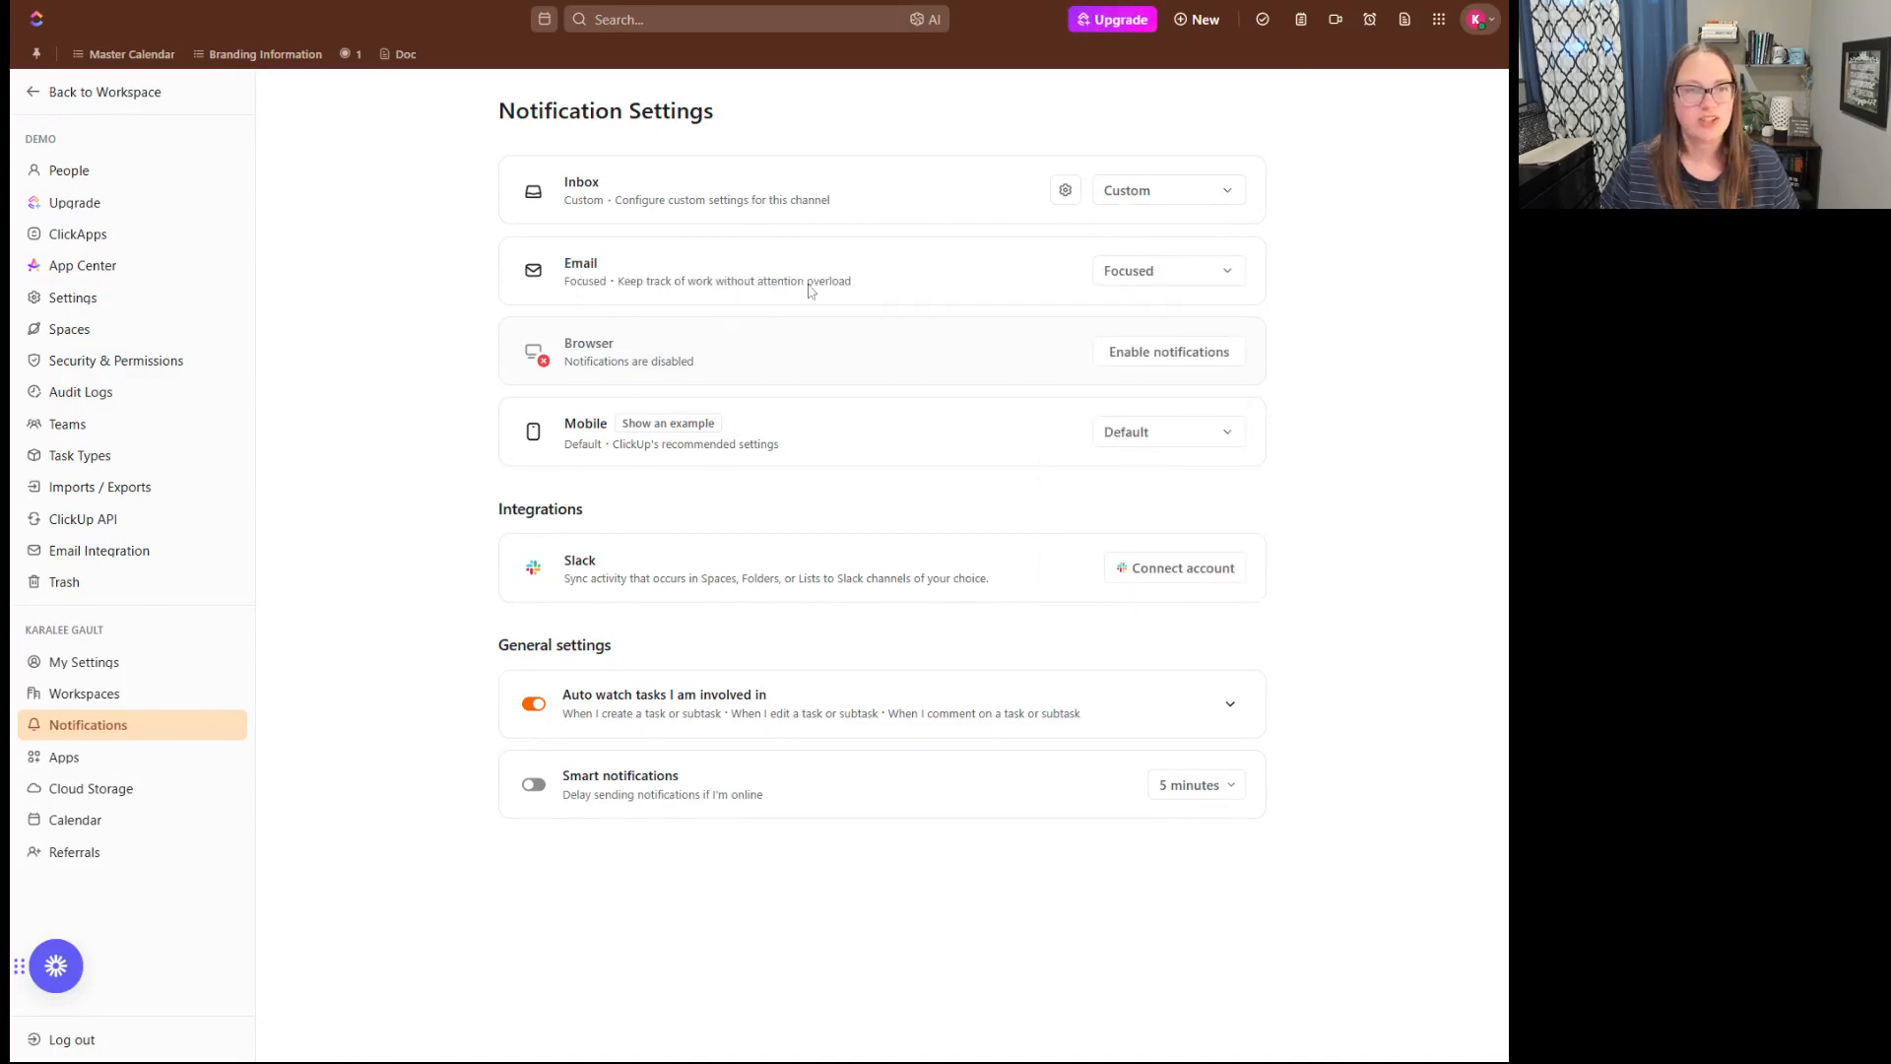
# - Switch the Email notification channel to Custom and review the individual triggers under Task comments
pyautogui.click(1133, 280)
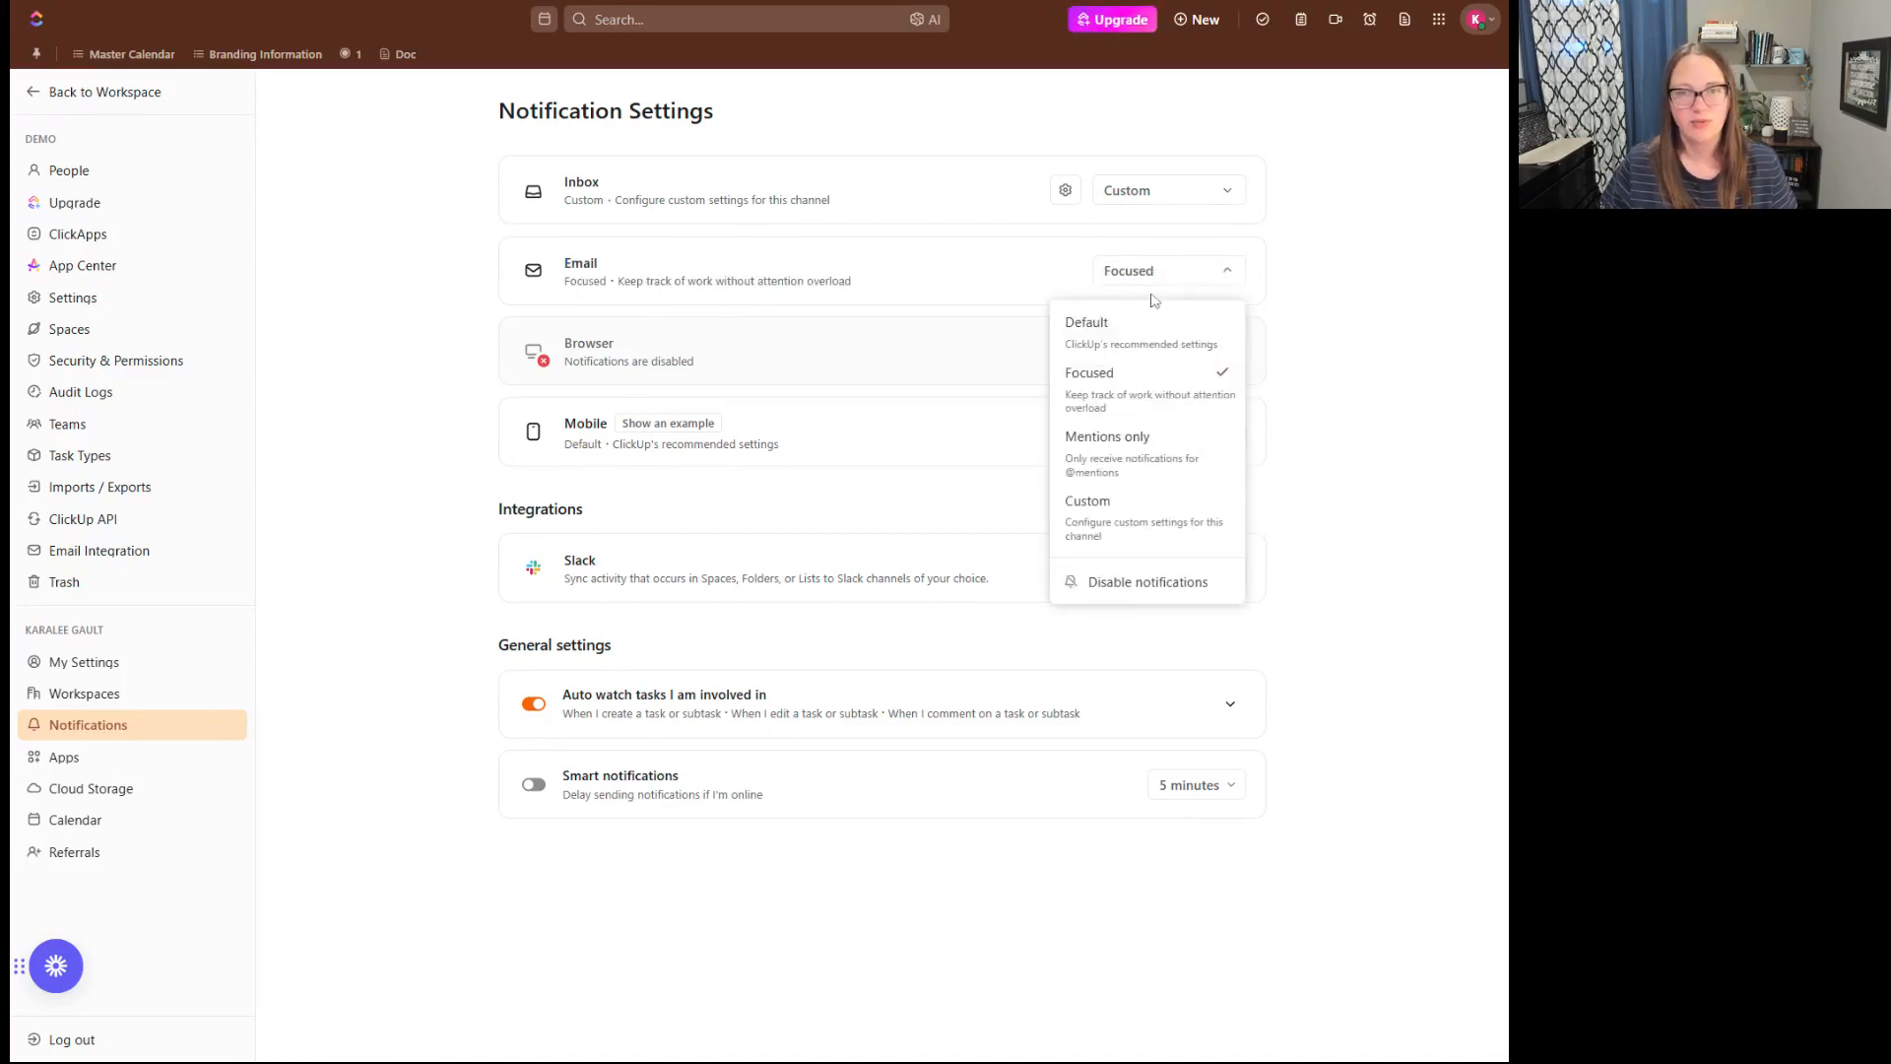
pyautogui.click(1156, 516)
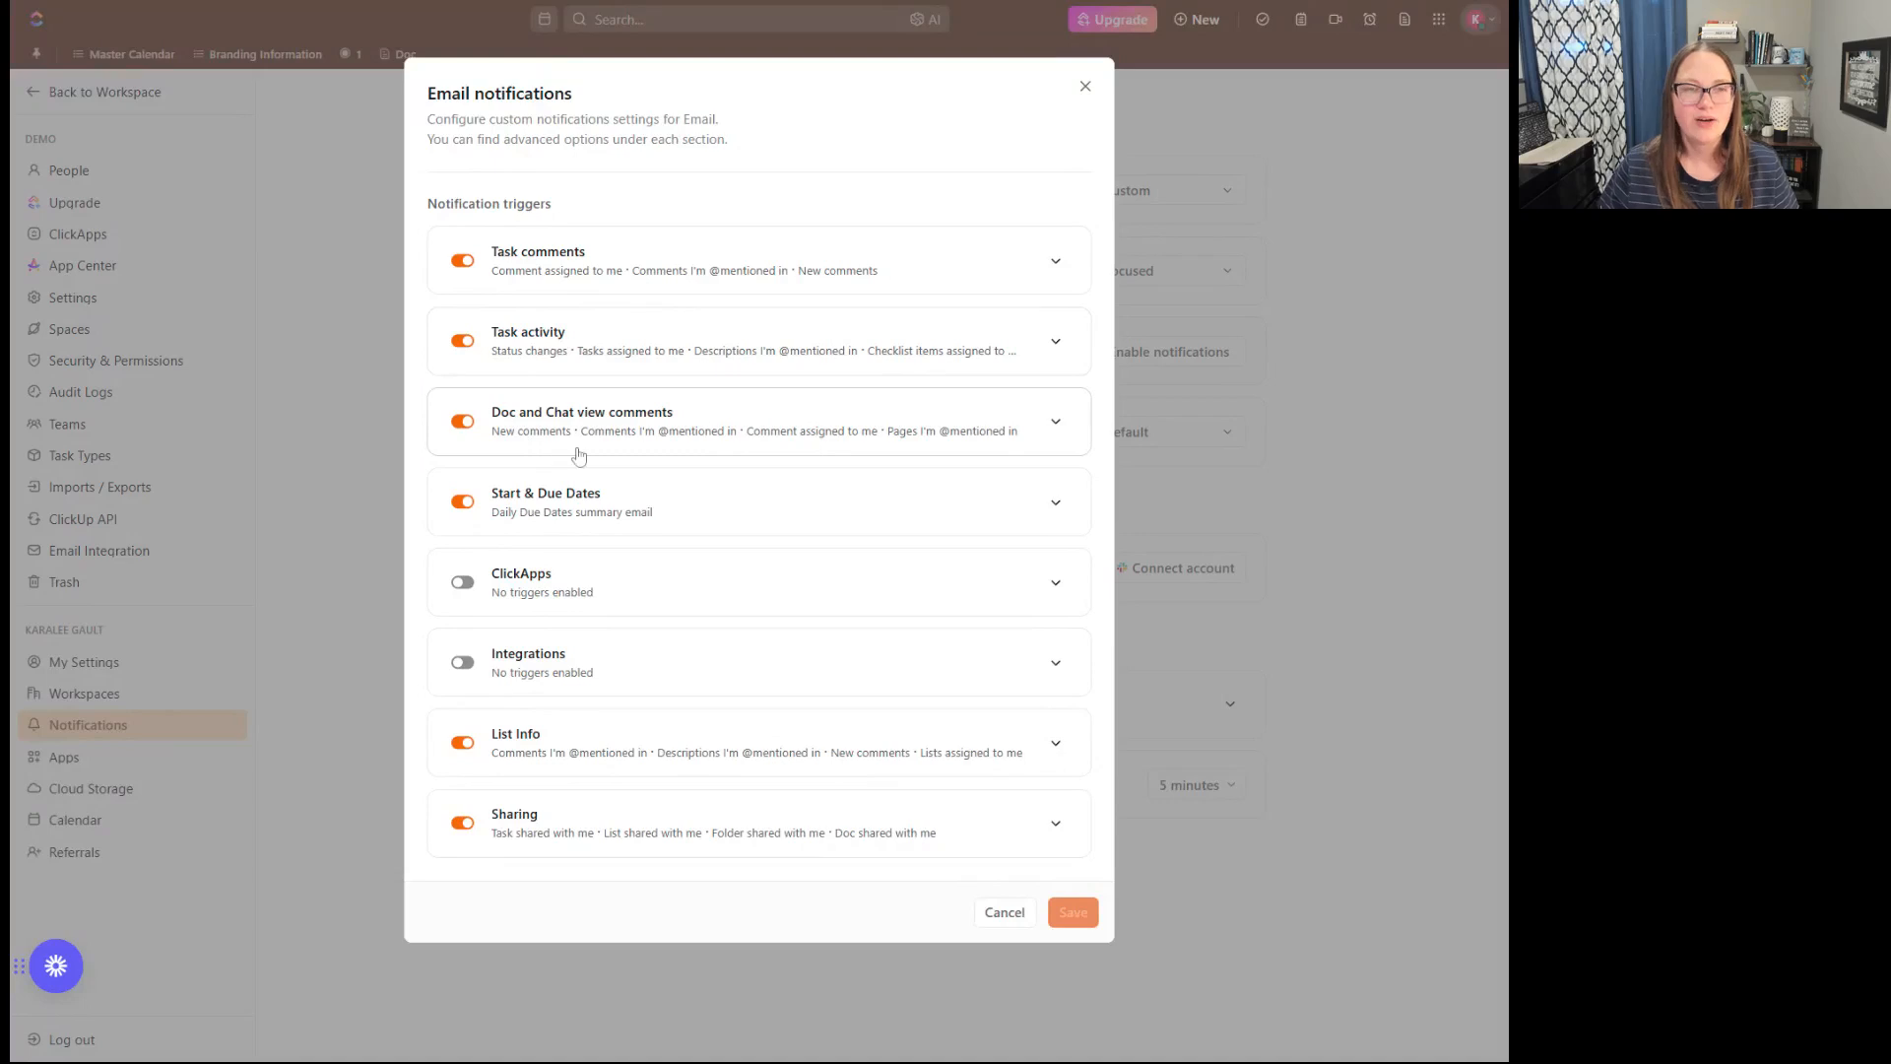
pyautogui.click(1053, 263)
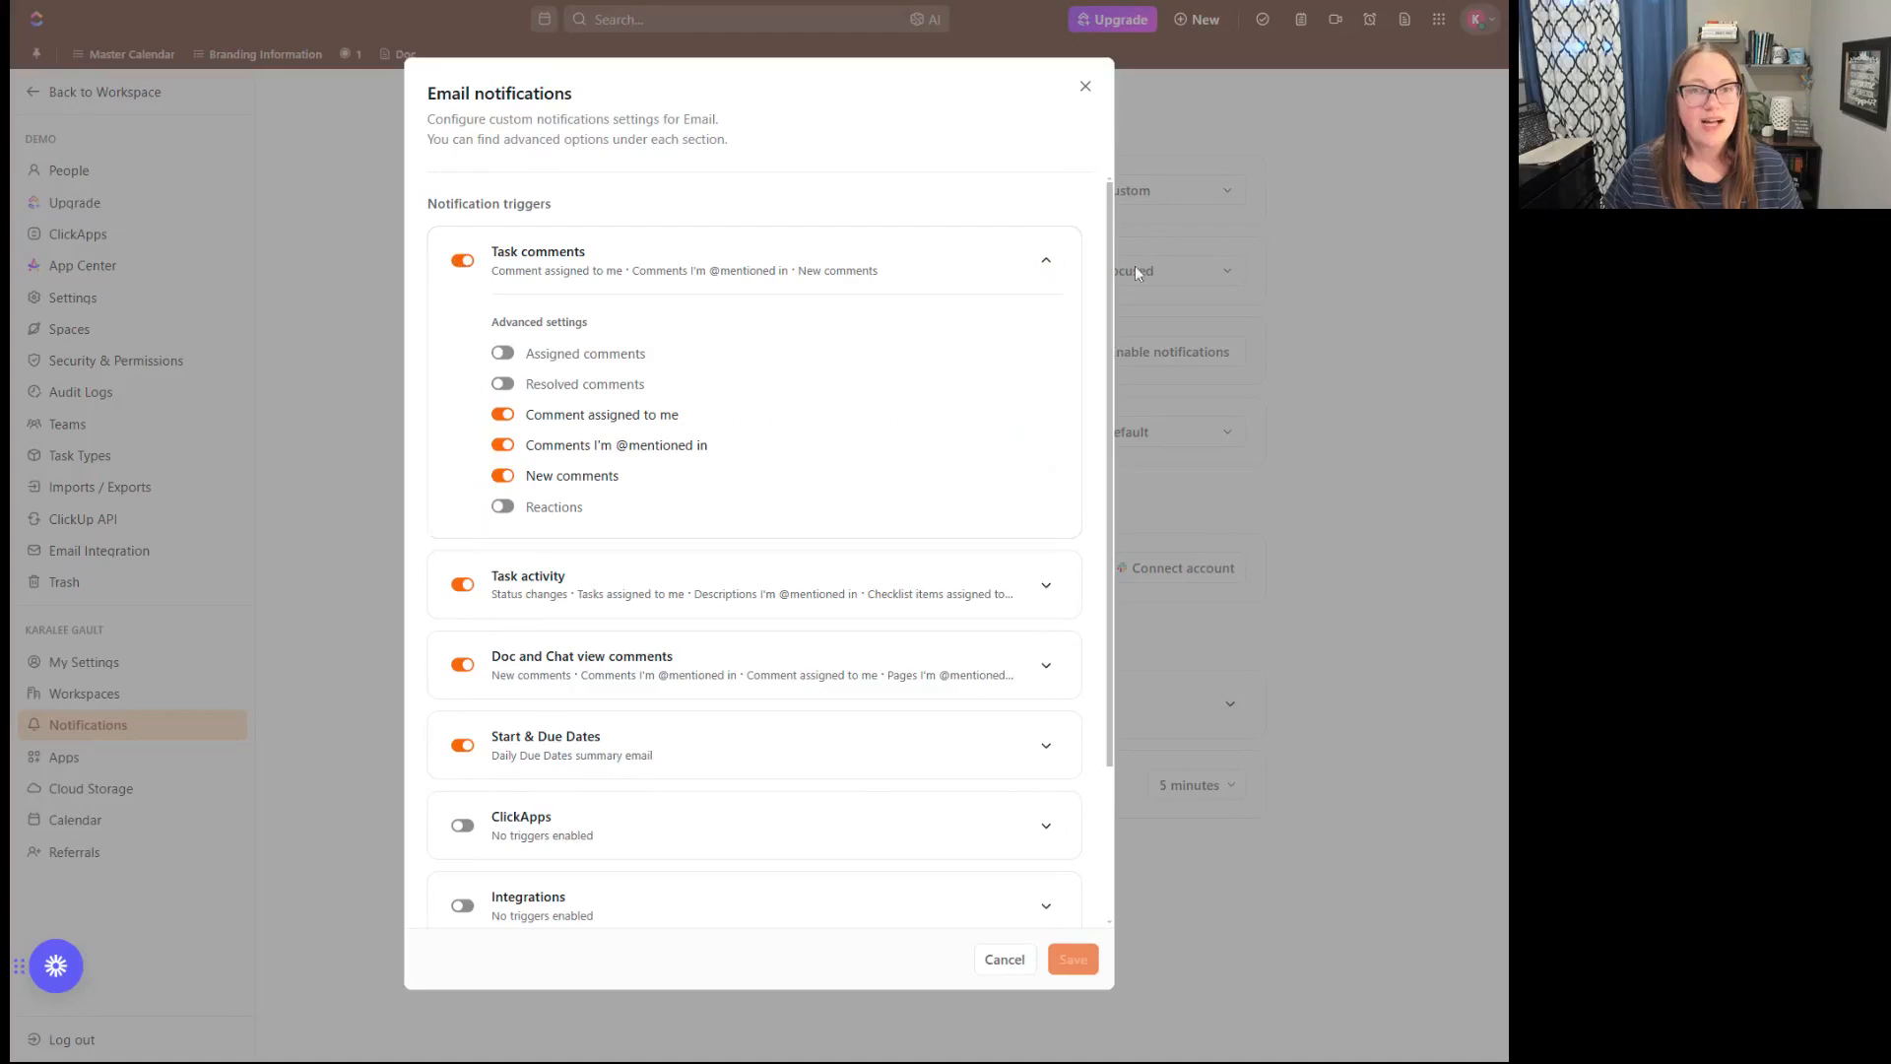
pyautogui.click(1046, 262)
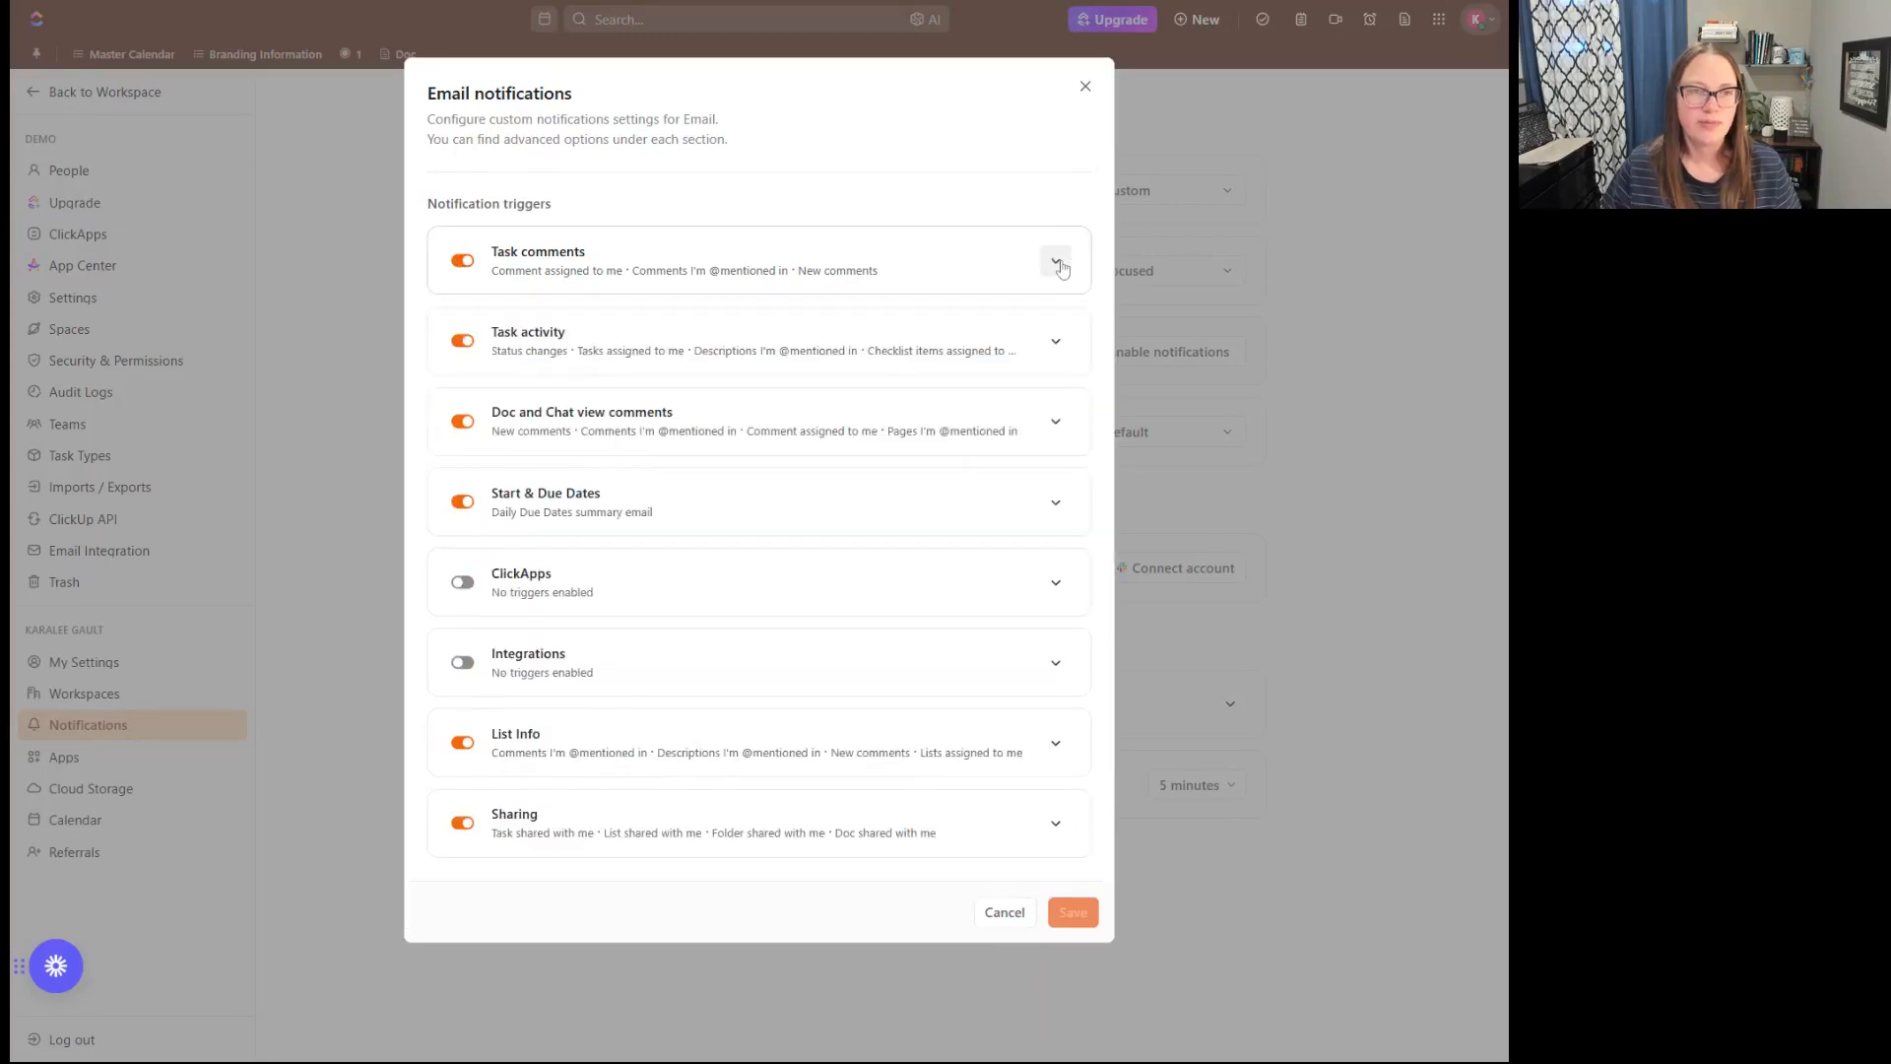
# - Turn off the Task activity, Task comments, and Doc and Chat view comments sections for Email notifications
pyautogui.click(465, 341)
pyautogui.click(476, 438)
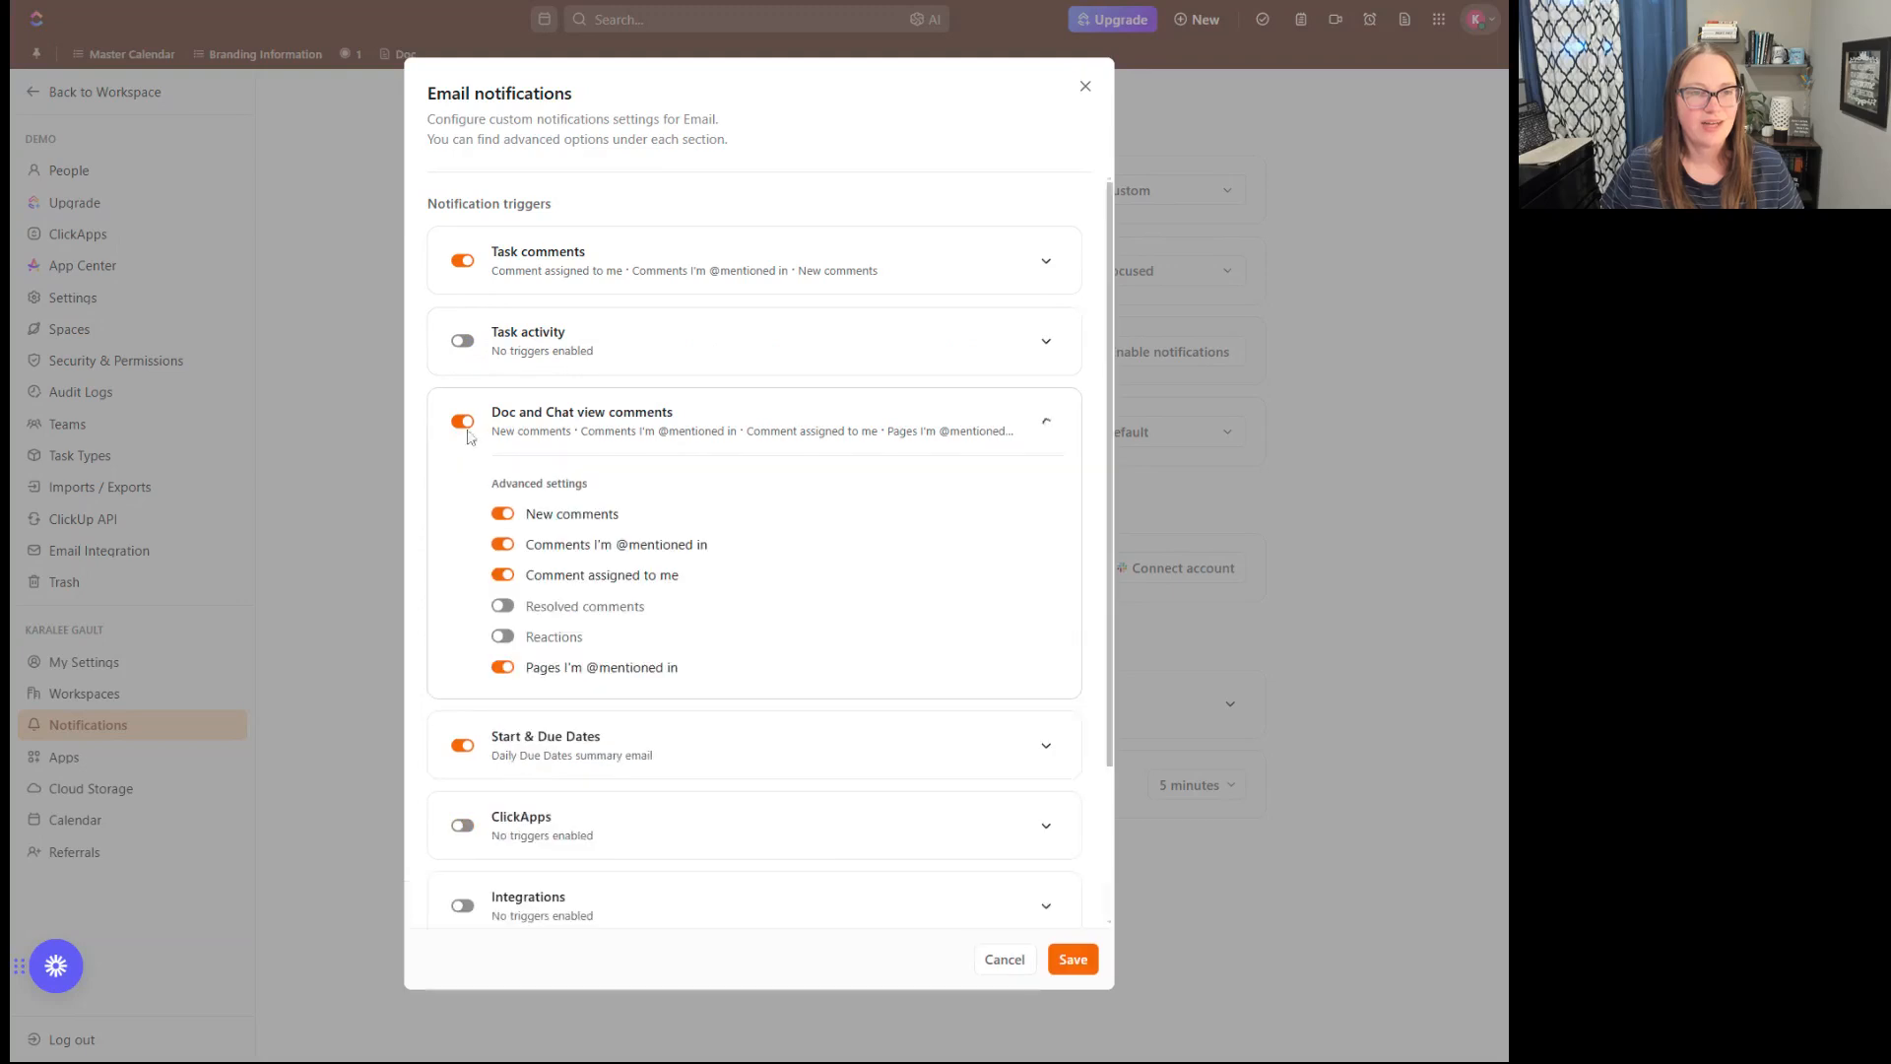
pyautogui.click(461, 262)
pyautogui.click(463, 422)
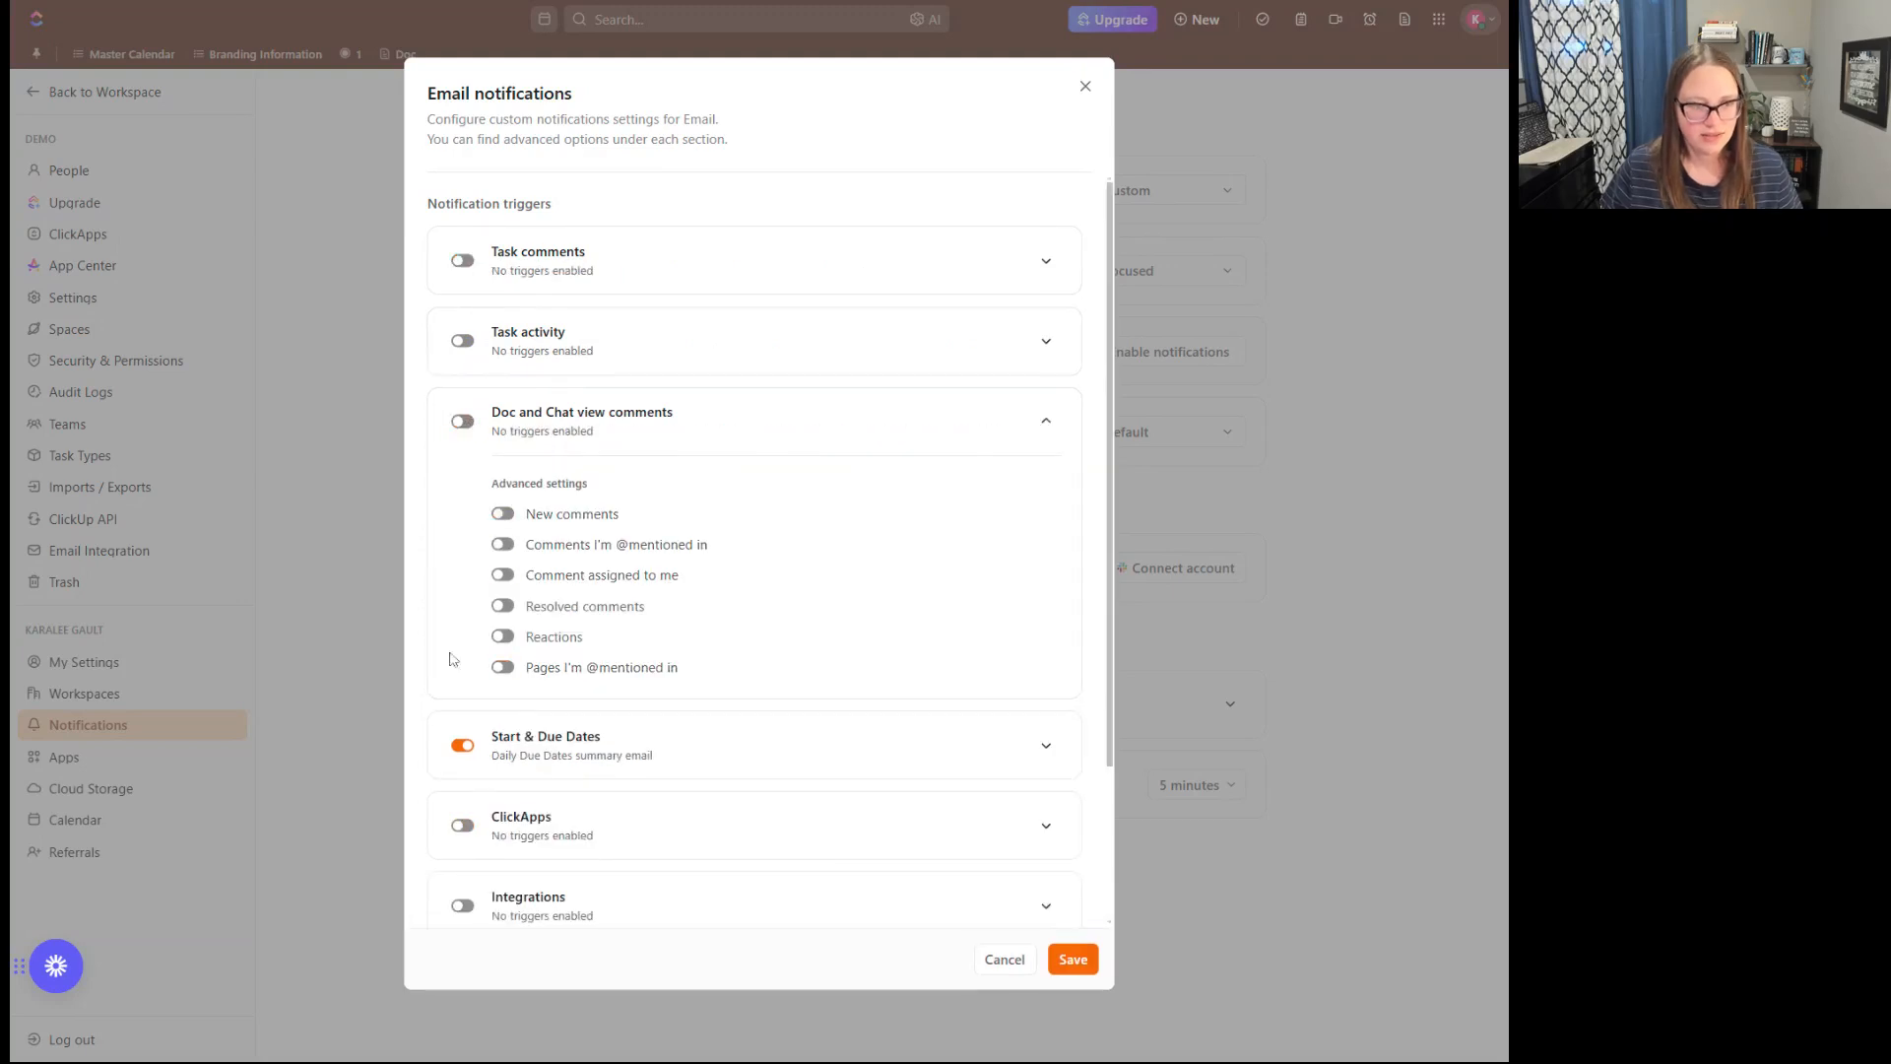
# - Turn off the Start & Due Dates, List Info and Sharing sections for Email notifications
pyautogui.click(469, 763)
pyautogui.click(463, 745)
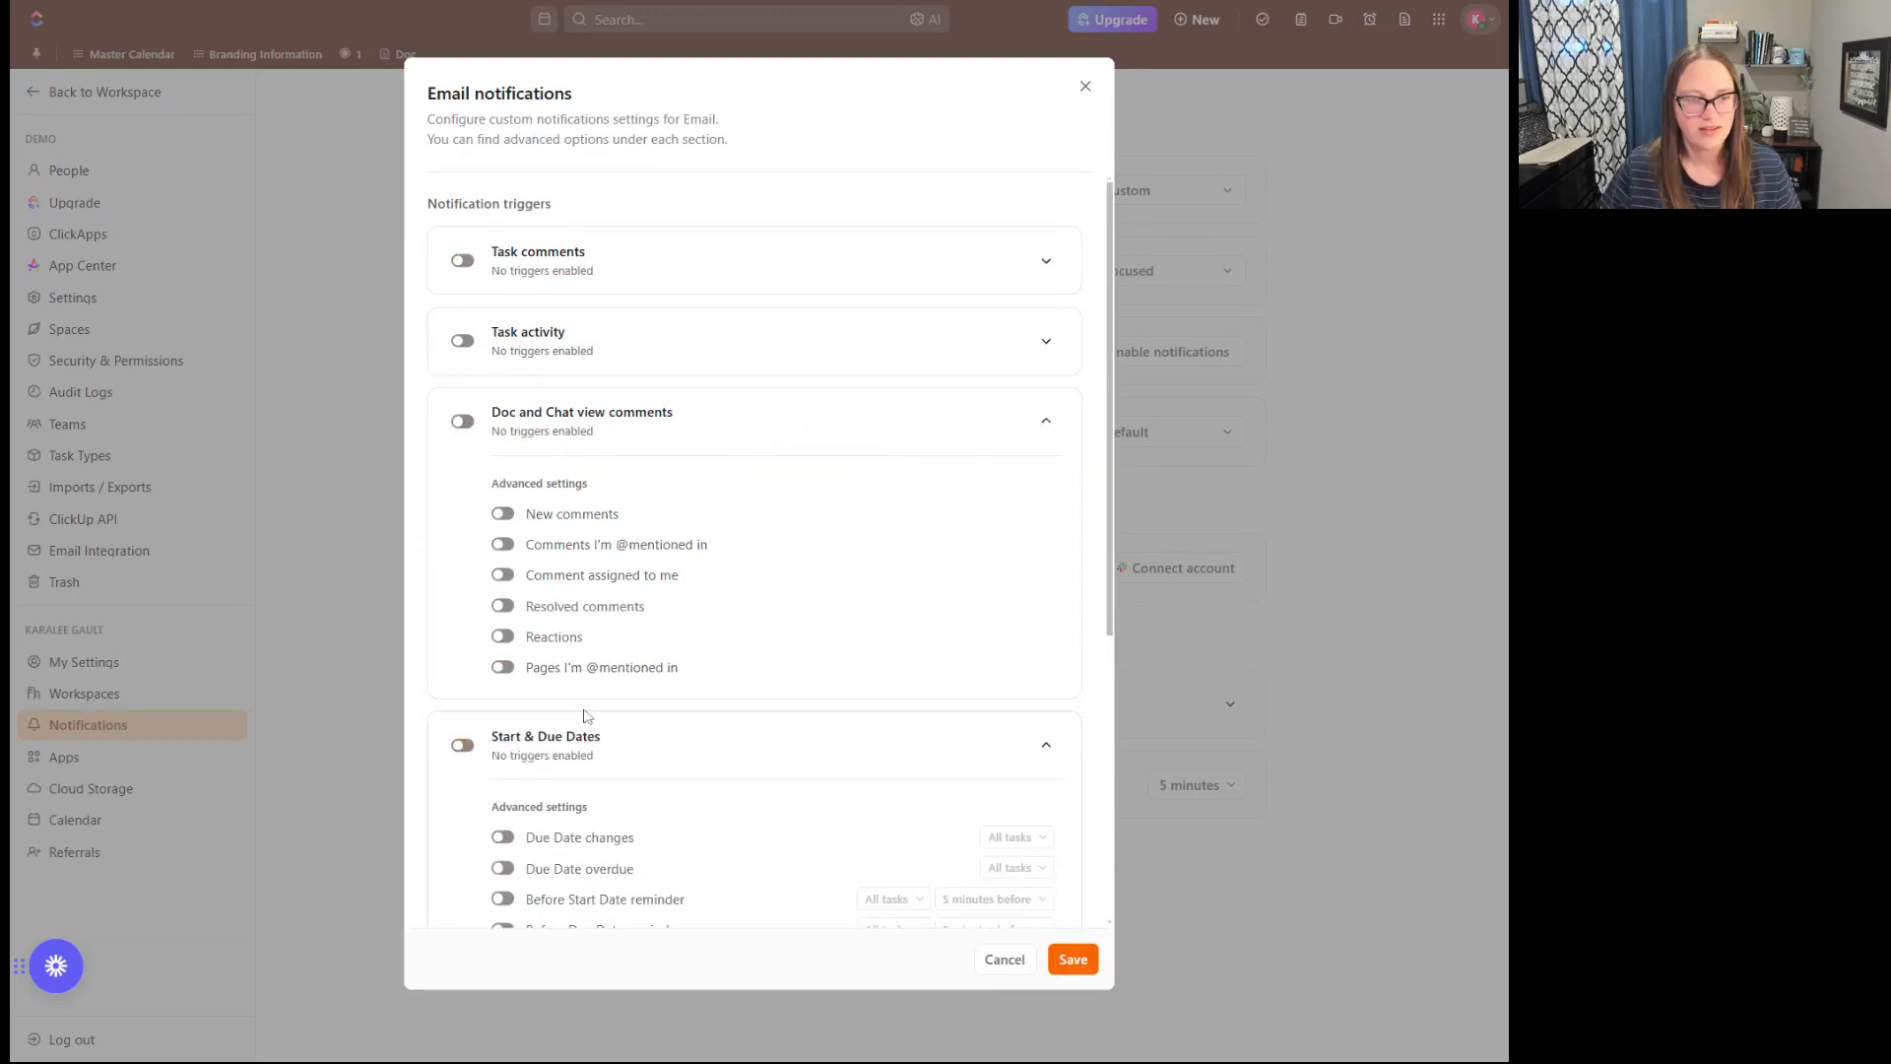
pyautogui.scroll(-5, 469, 755)
pyautogui.click(463, 788)
pyautogui.click(463, 868)
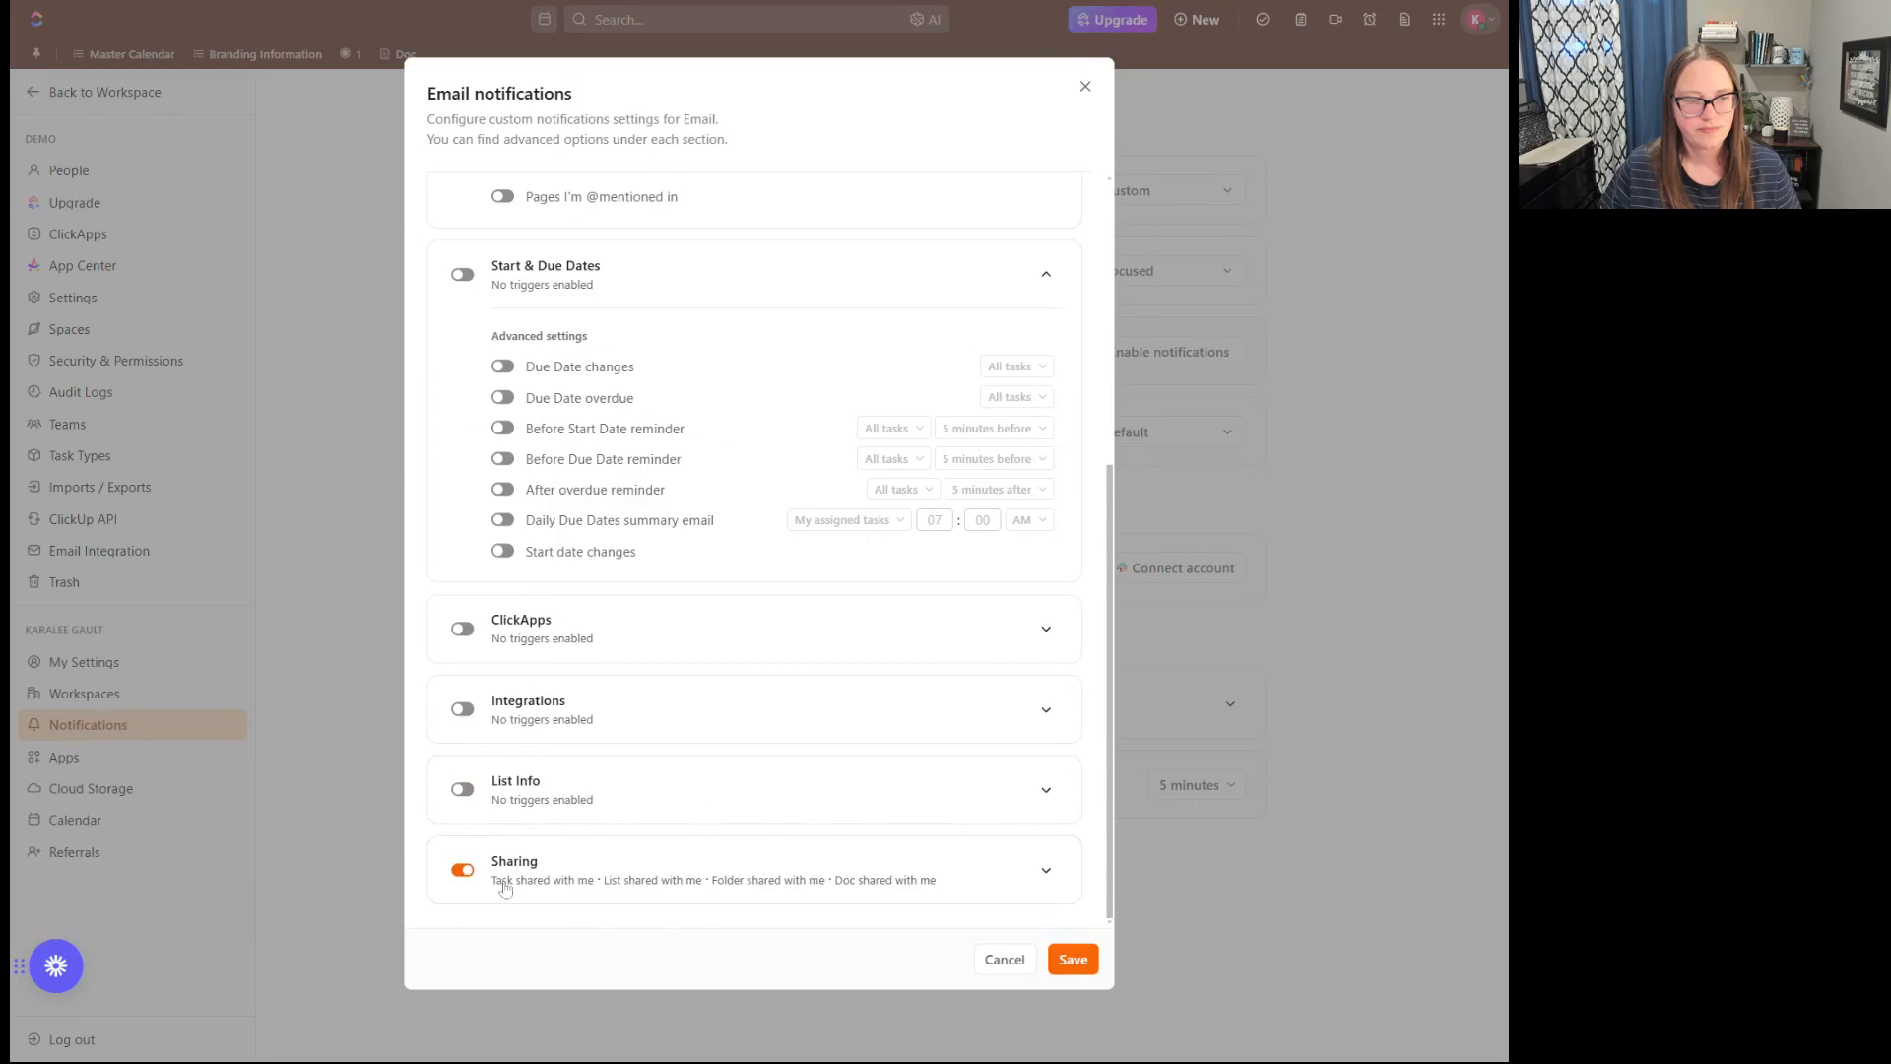
# - Re-enable Start & Due Dates for Email and turn off every trigger in it except the Daily Due Dates summary email
pyautogui.scroll(2, 602, 714)
pyautogui.scroll(1, 598, 705)
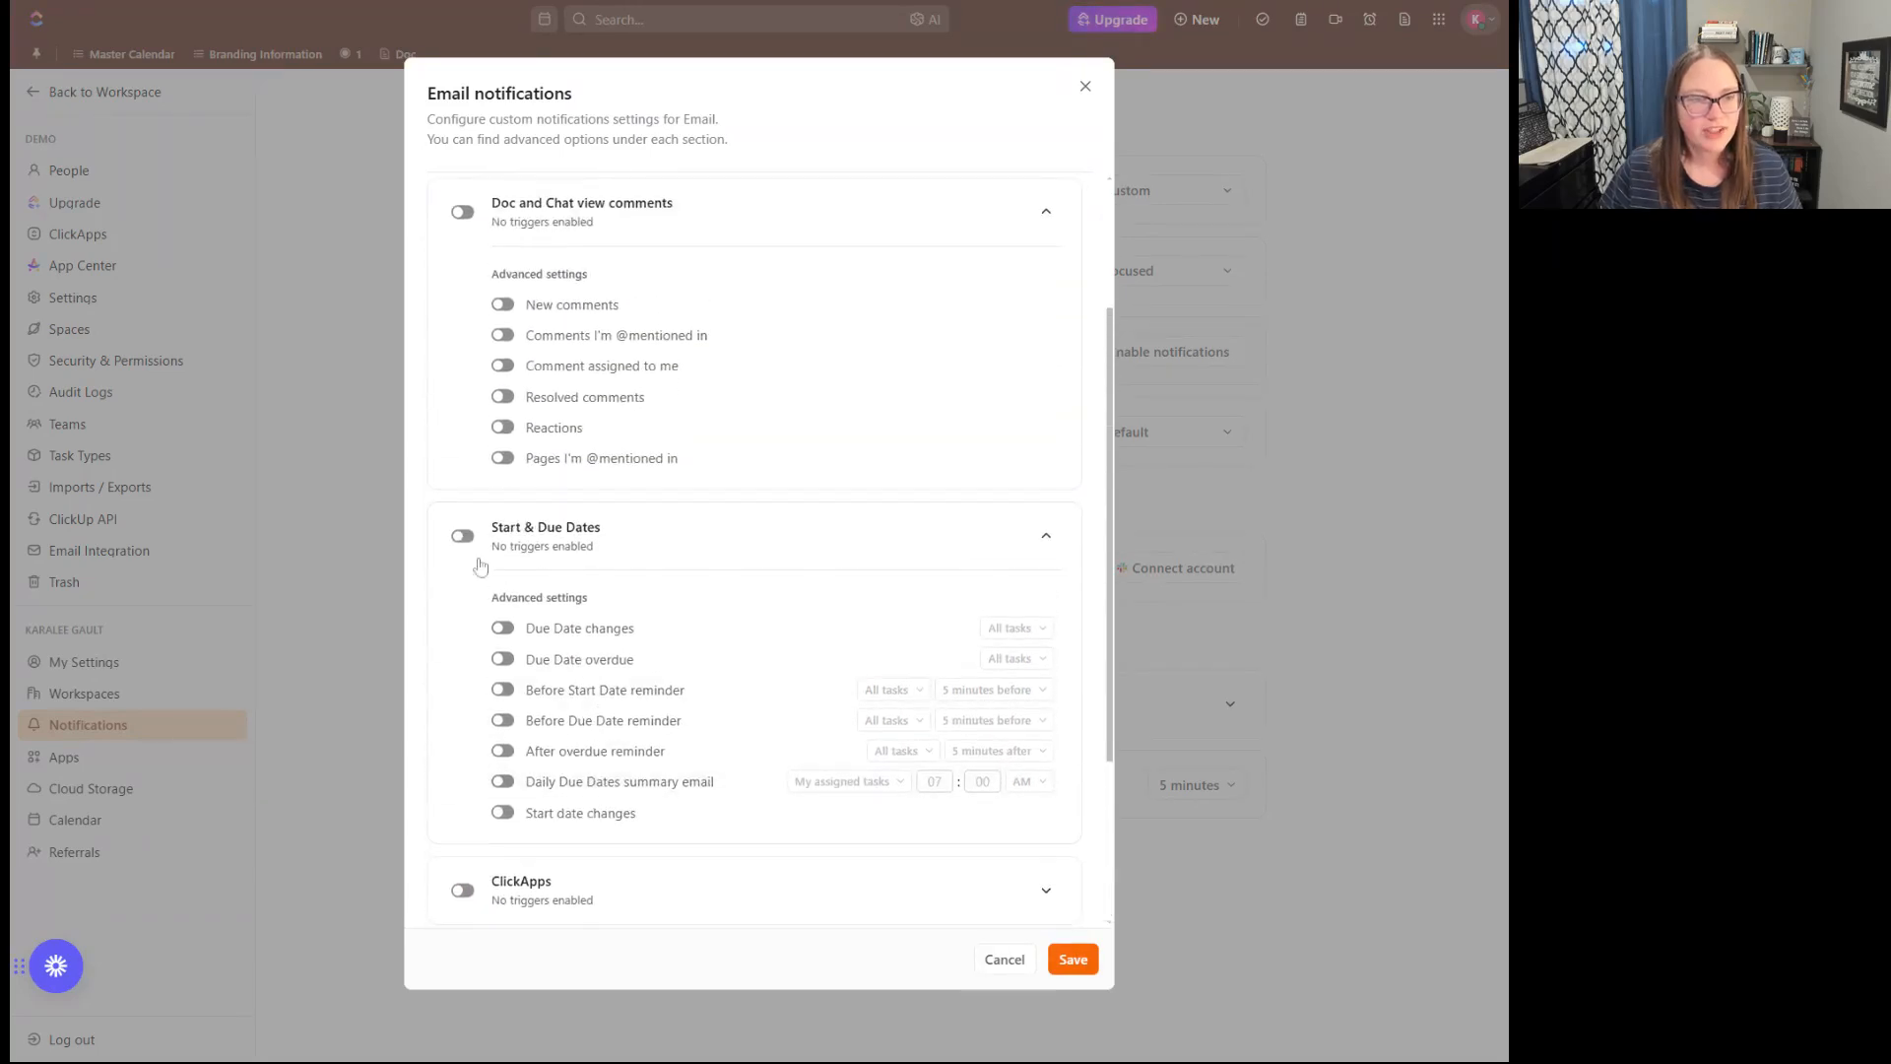
pyautogui.click(463, 536)
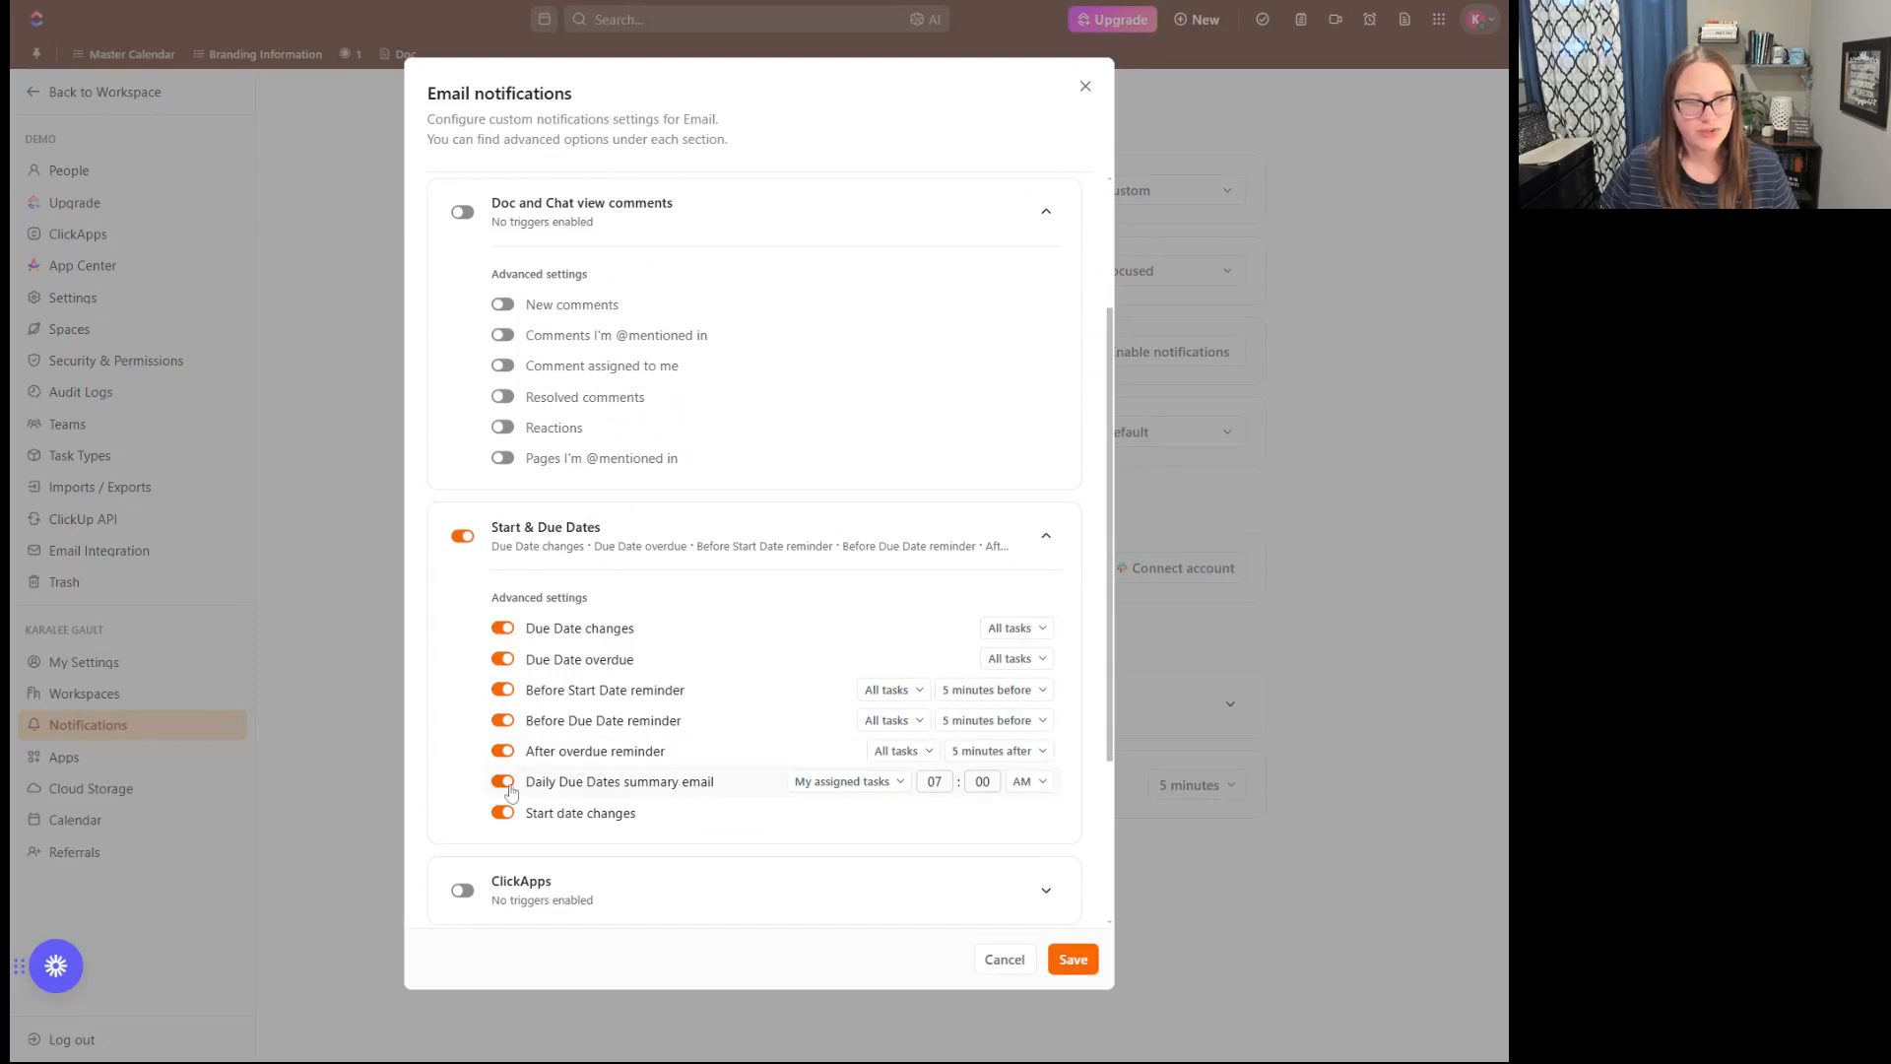
pyautogui.click(503, 812)
pyautogui.click(503, 750)
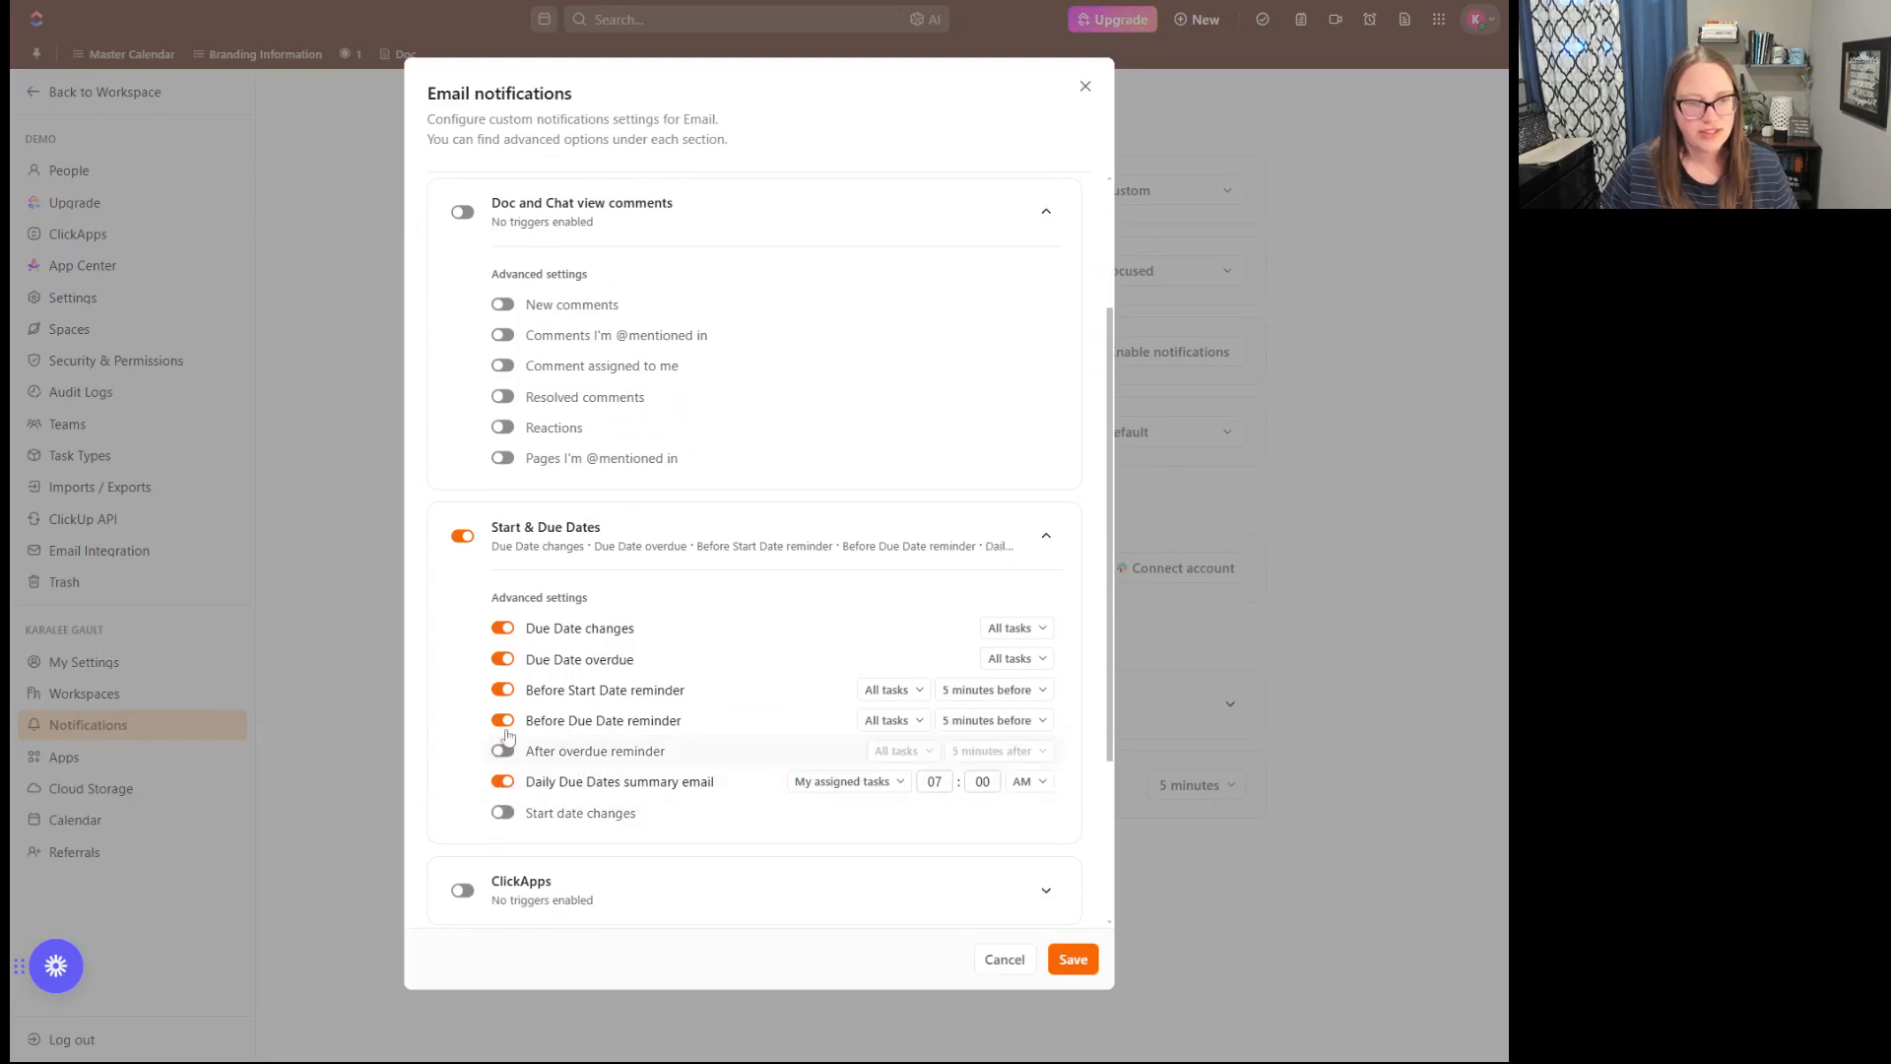
pyautogui.click(503, 720)
pyautogui.click(503, 690)
pyautogui.click(503, 659)
pyautogui.click(504, 627)
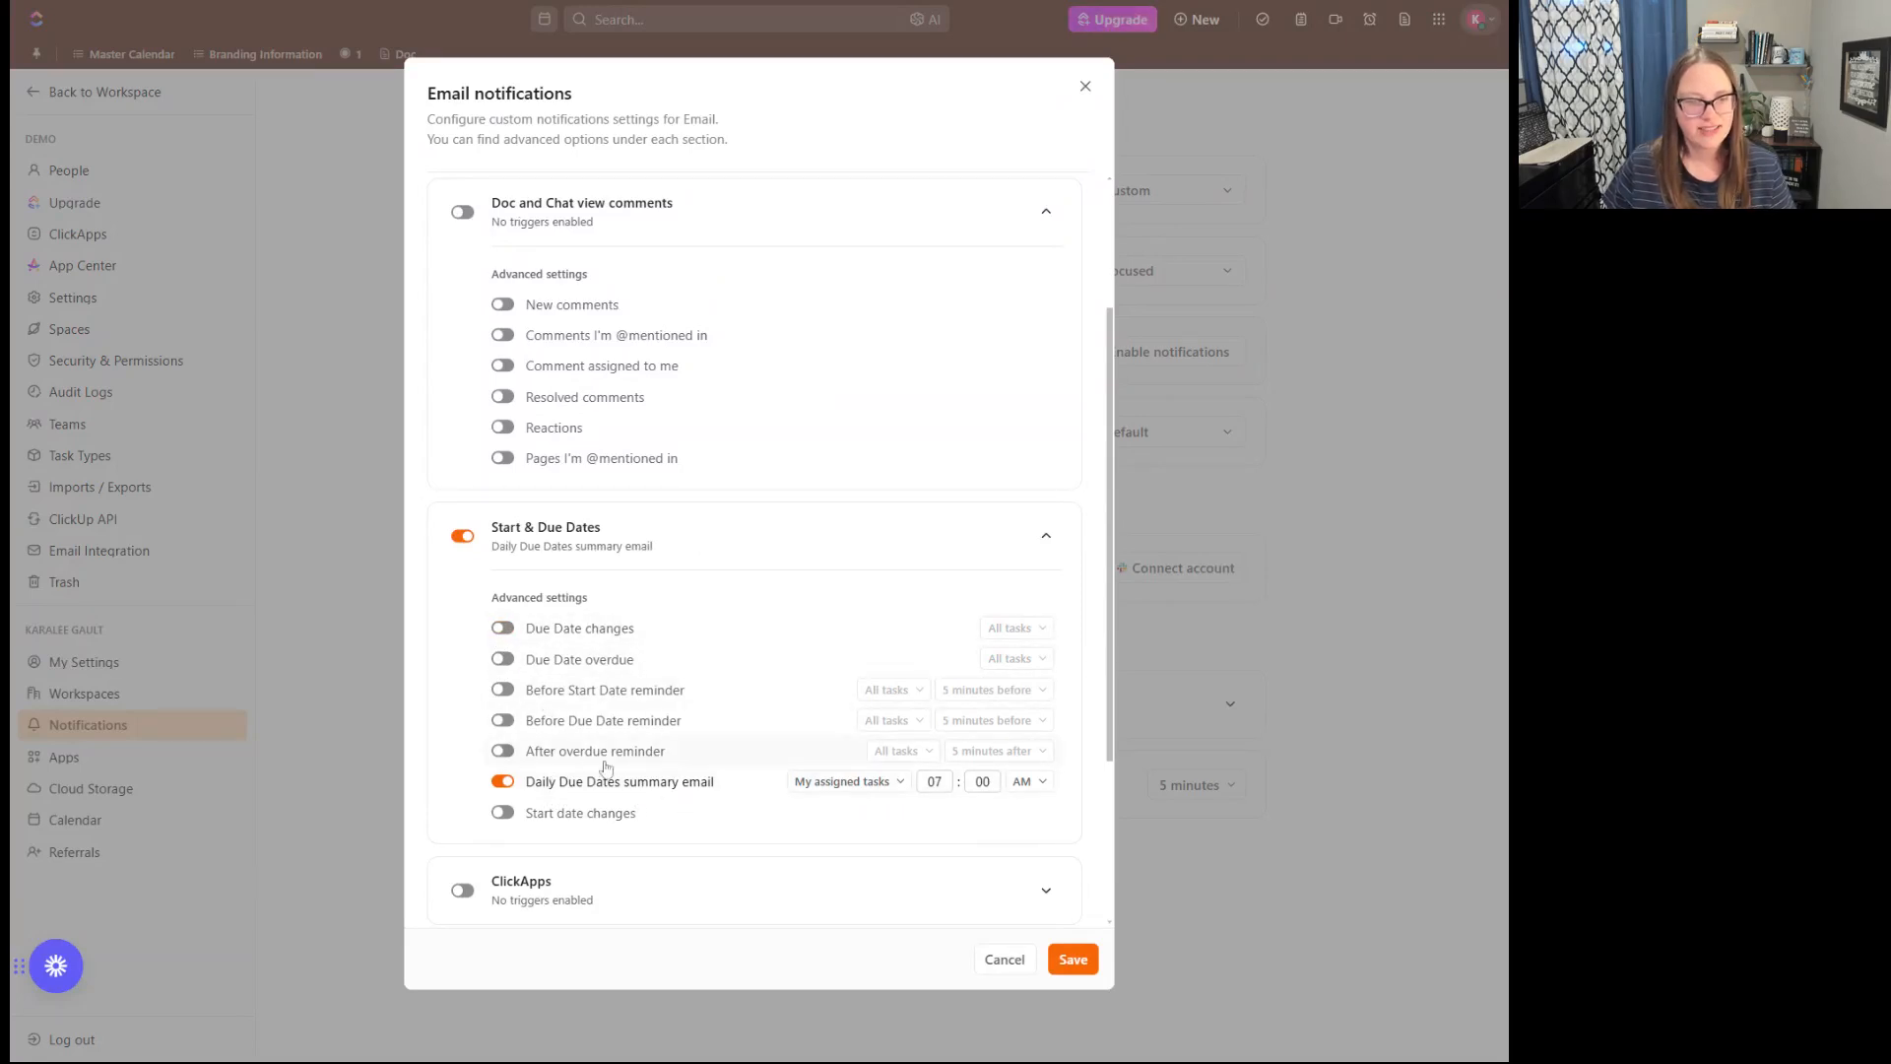
# - Turn on the After overdue reminder, set to 2 hours after for My assigned tasks, and save the Email notification settings
pyautogui.click(504, 751)
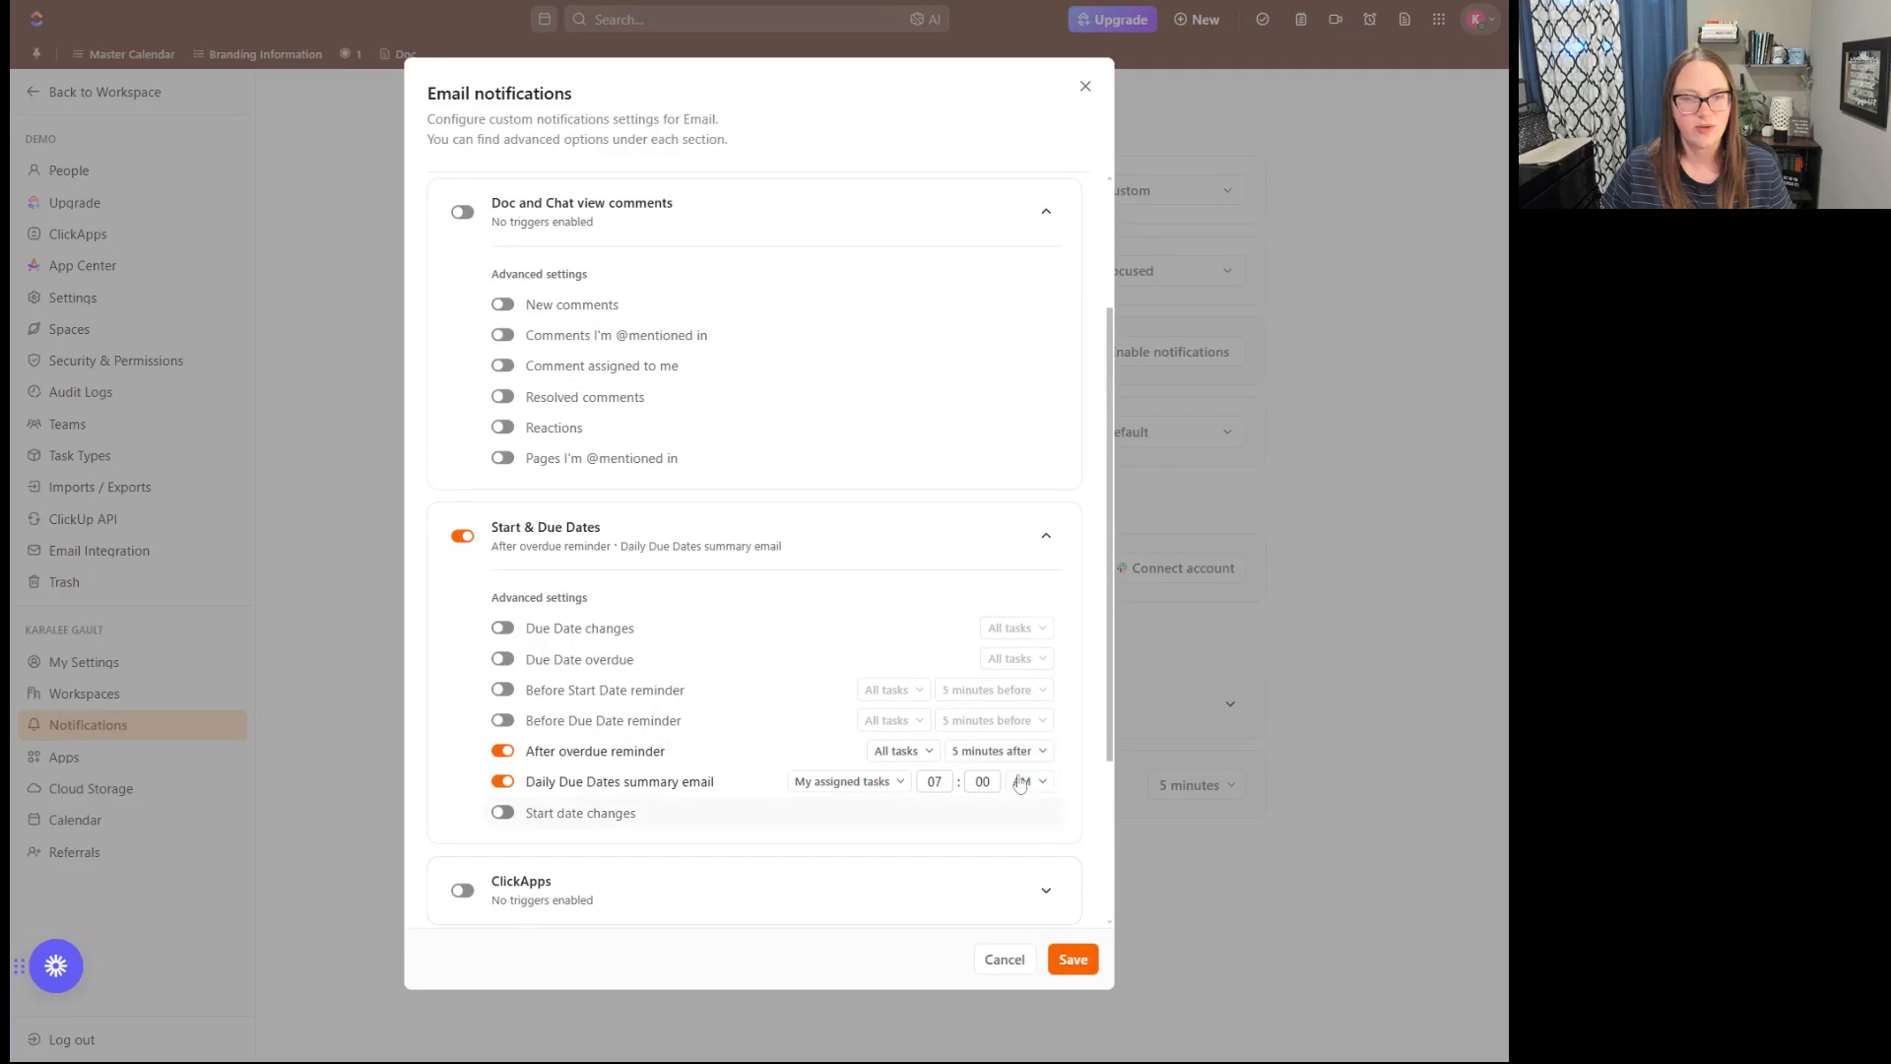
pyautogui.click(996, 750)
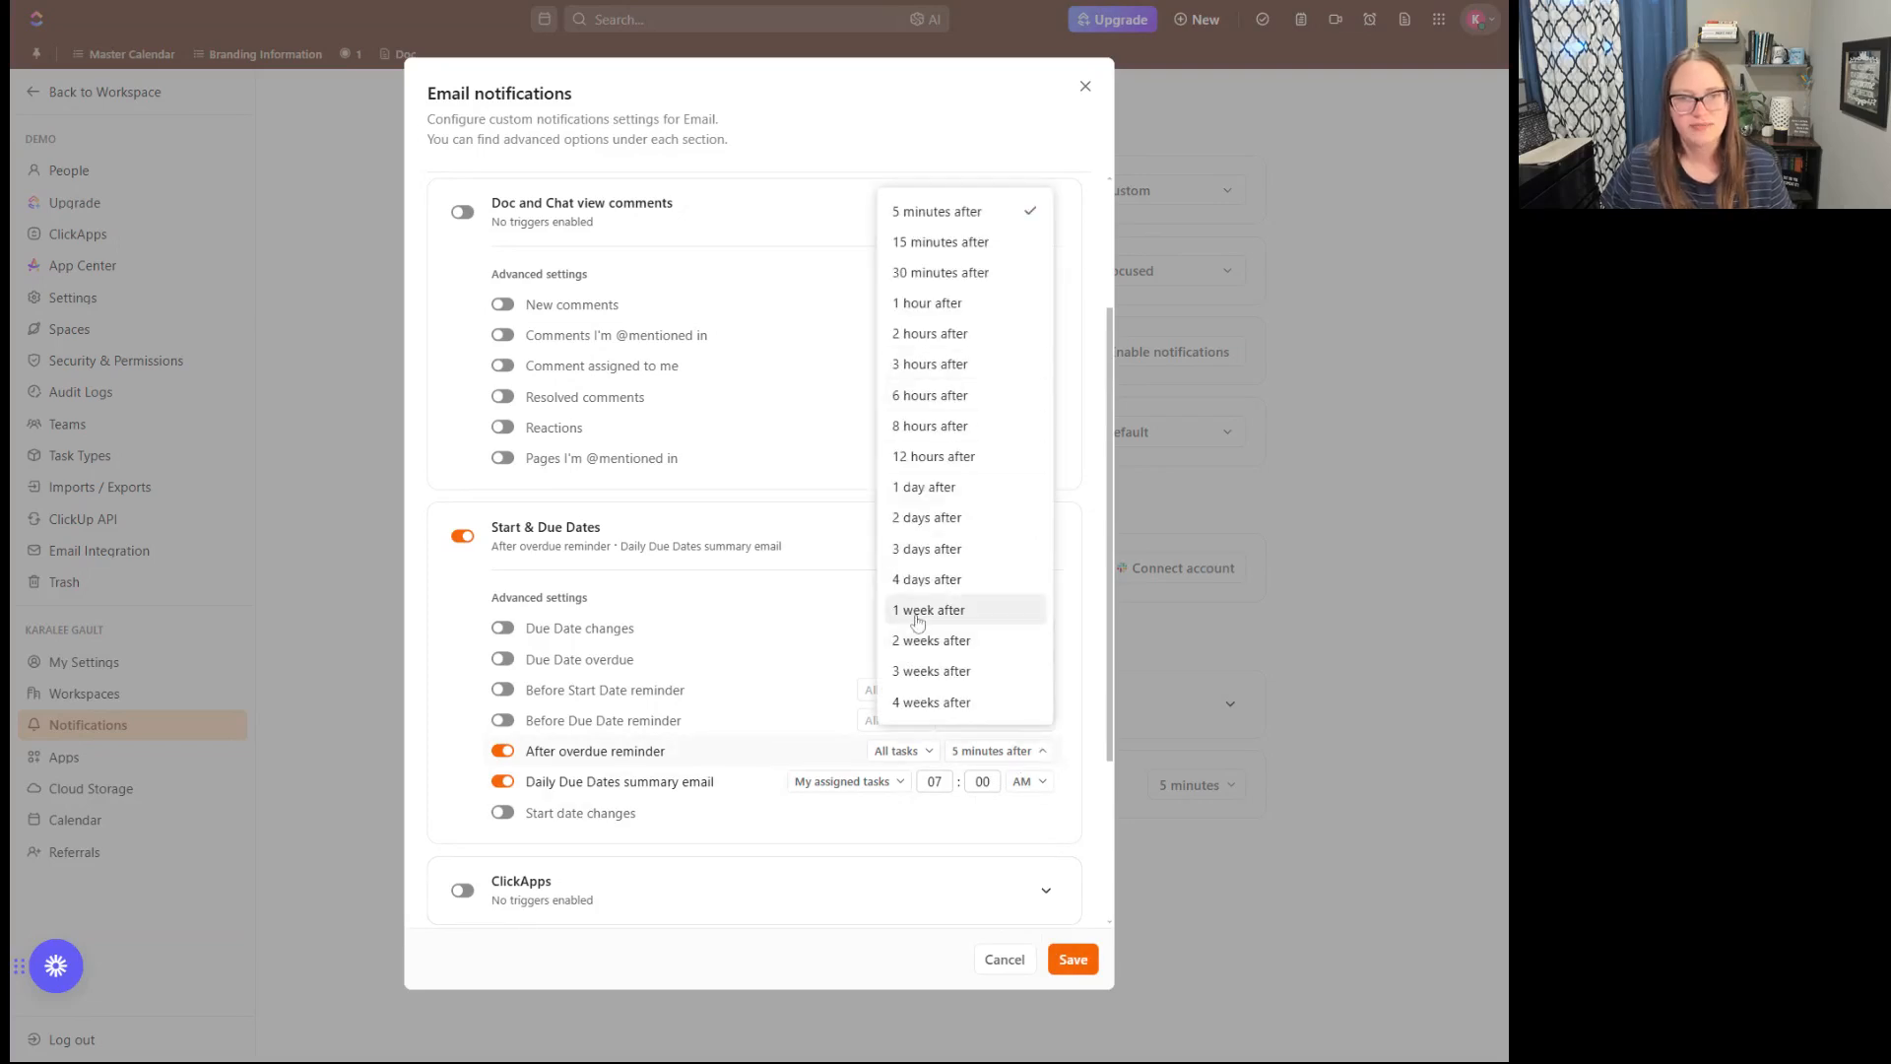
pyautogui.click(971, 335)
pyautogui.click(941, 753)
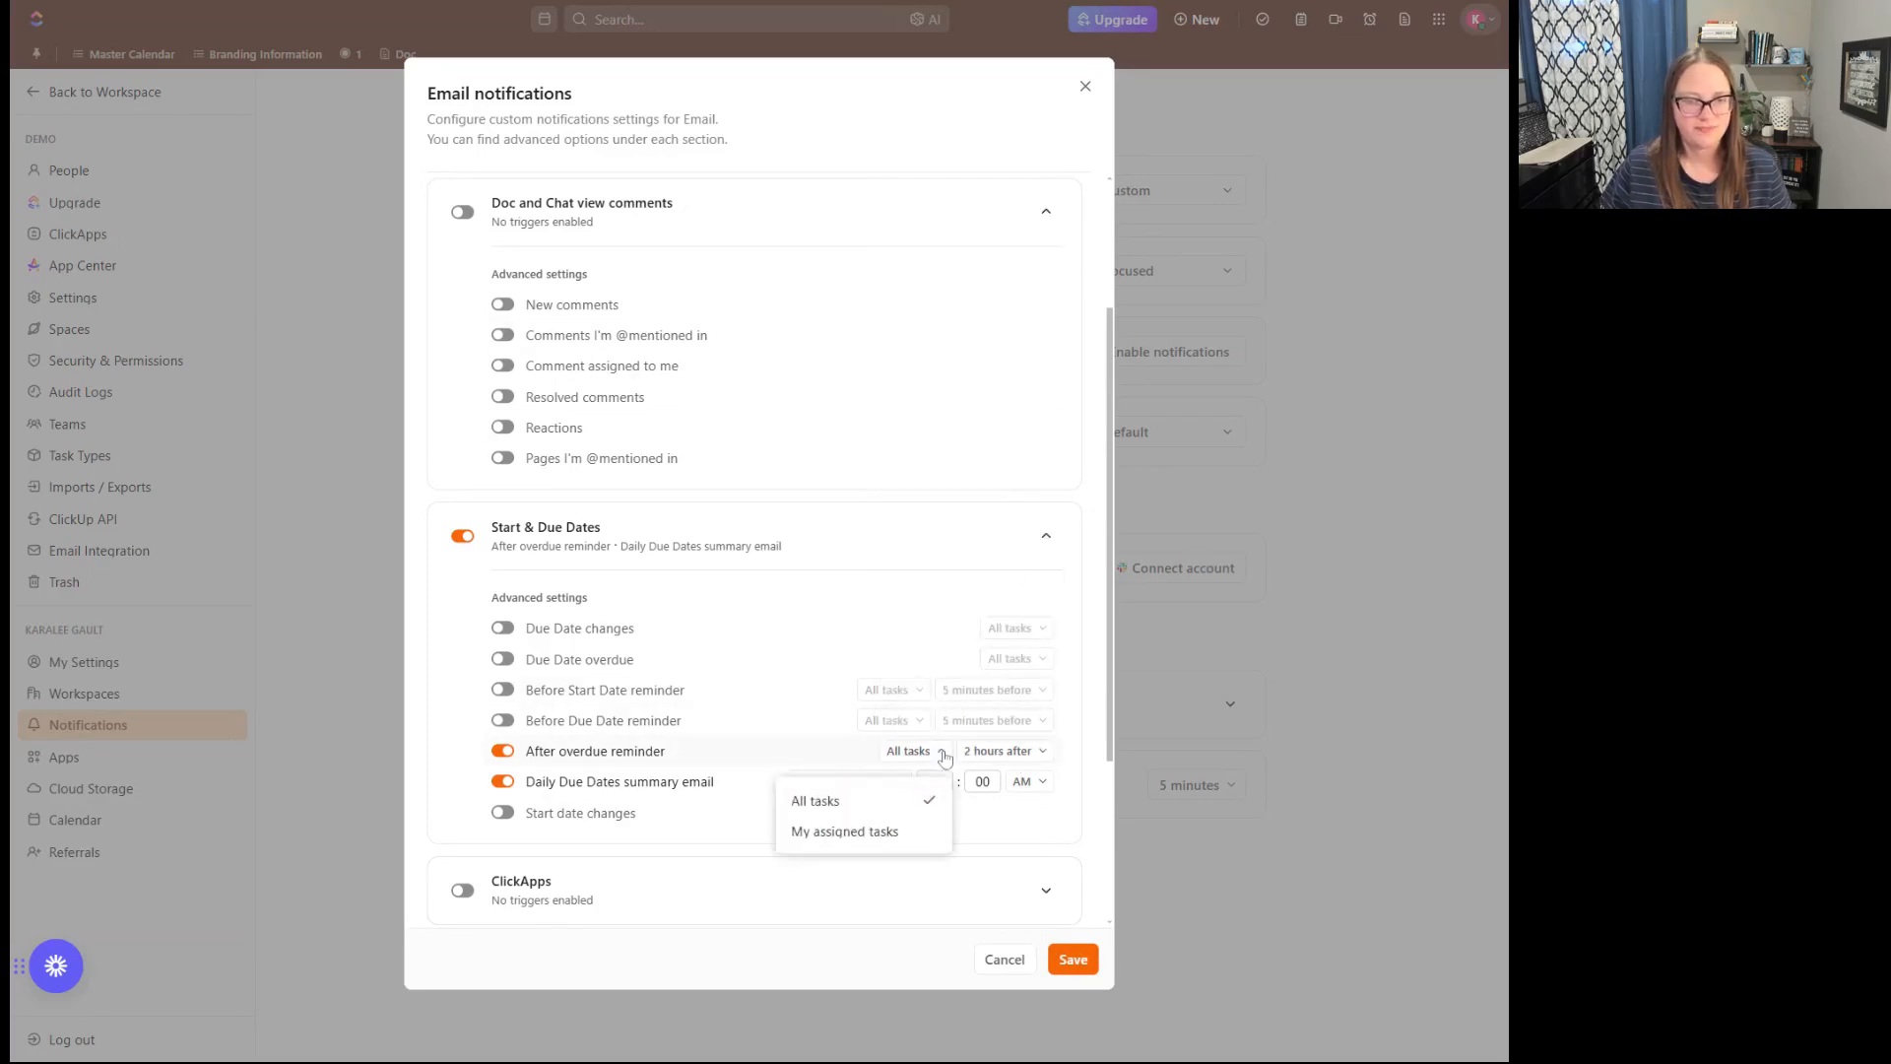
pyautogui.click(921, 830)
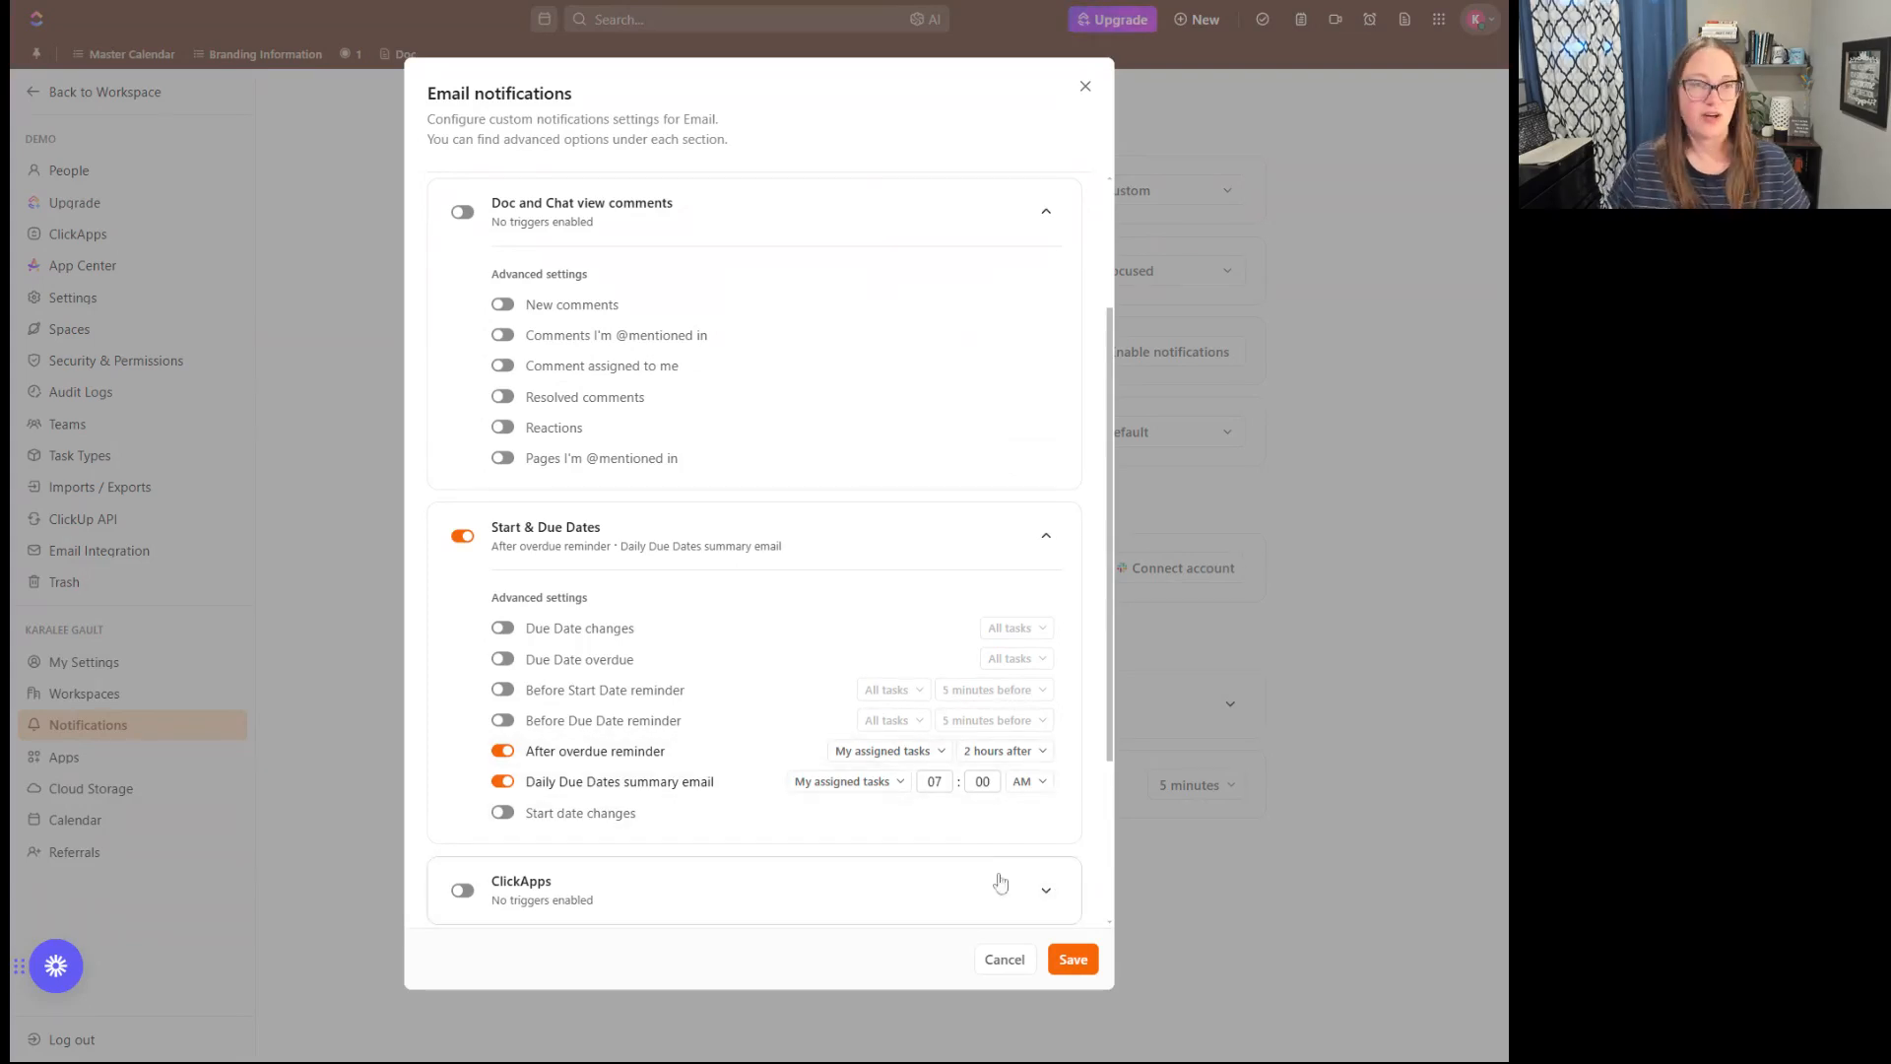
pyautogui.scroll(-3, 827, 877)
pyautogui.scroll(10, 817, 868)
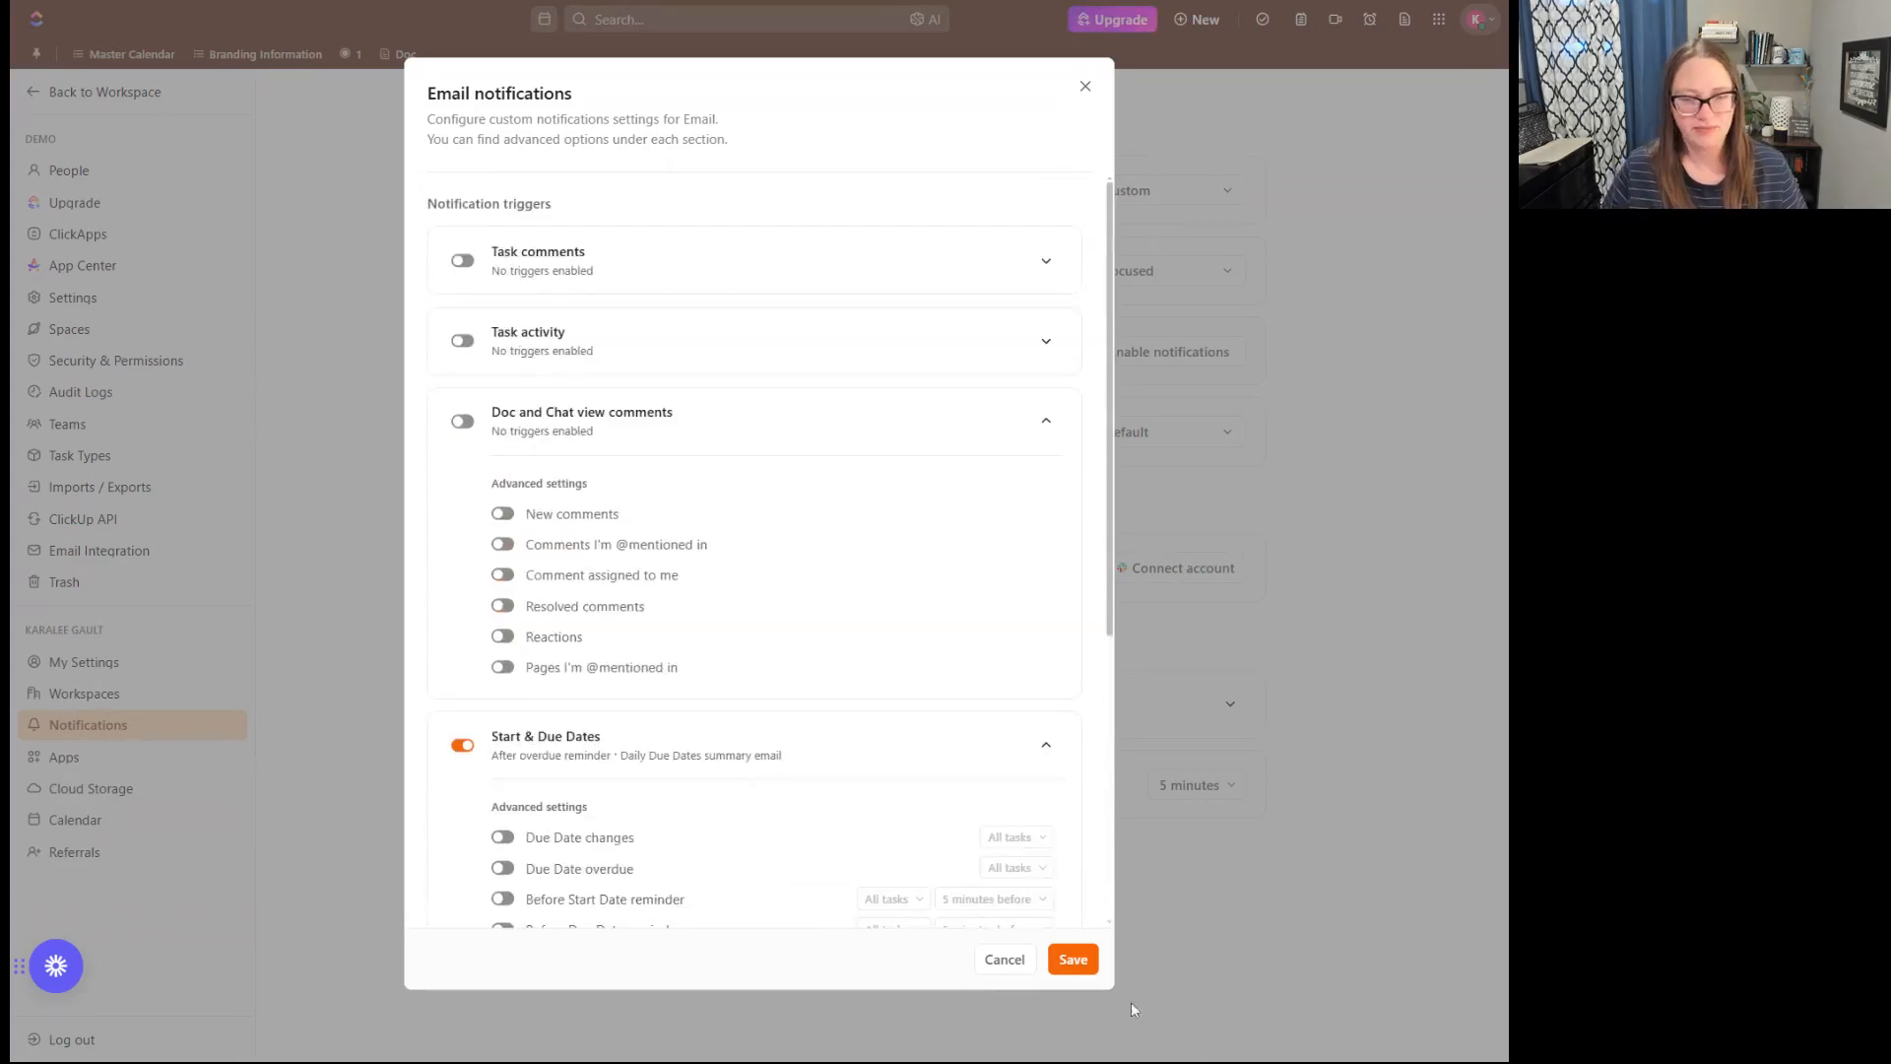
pyautogui.click(1057, 964)
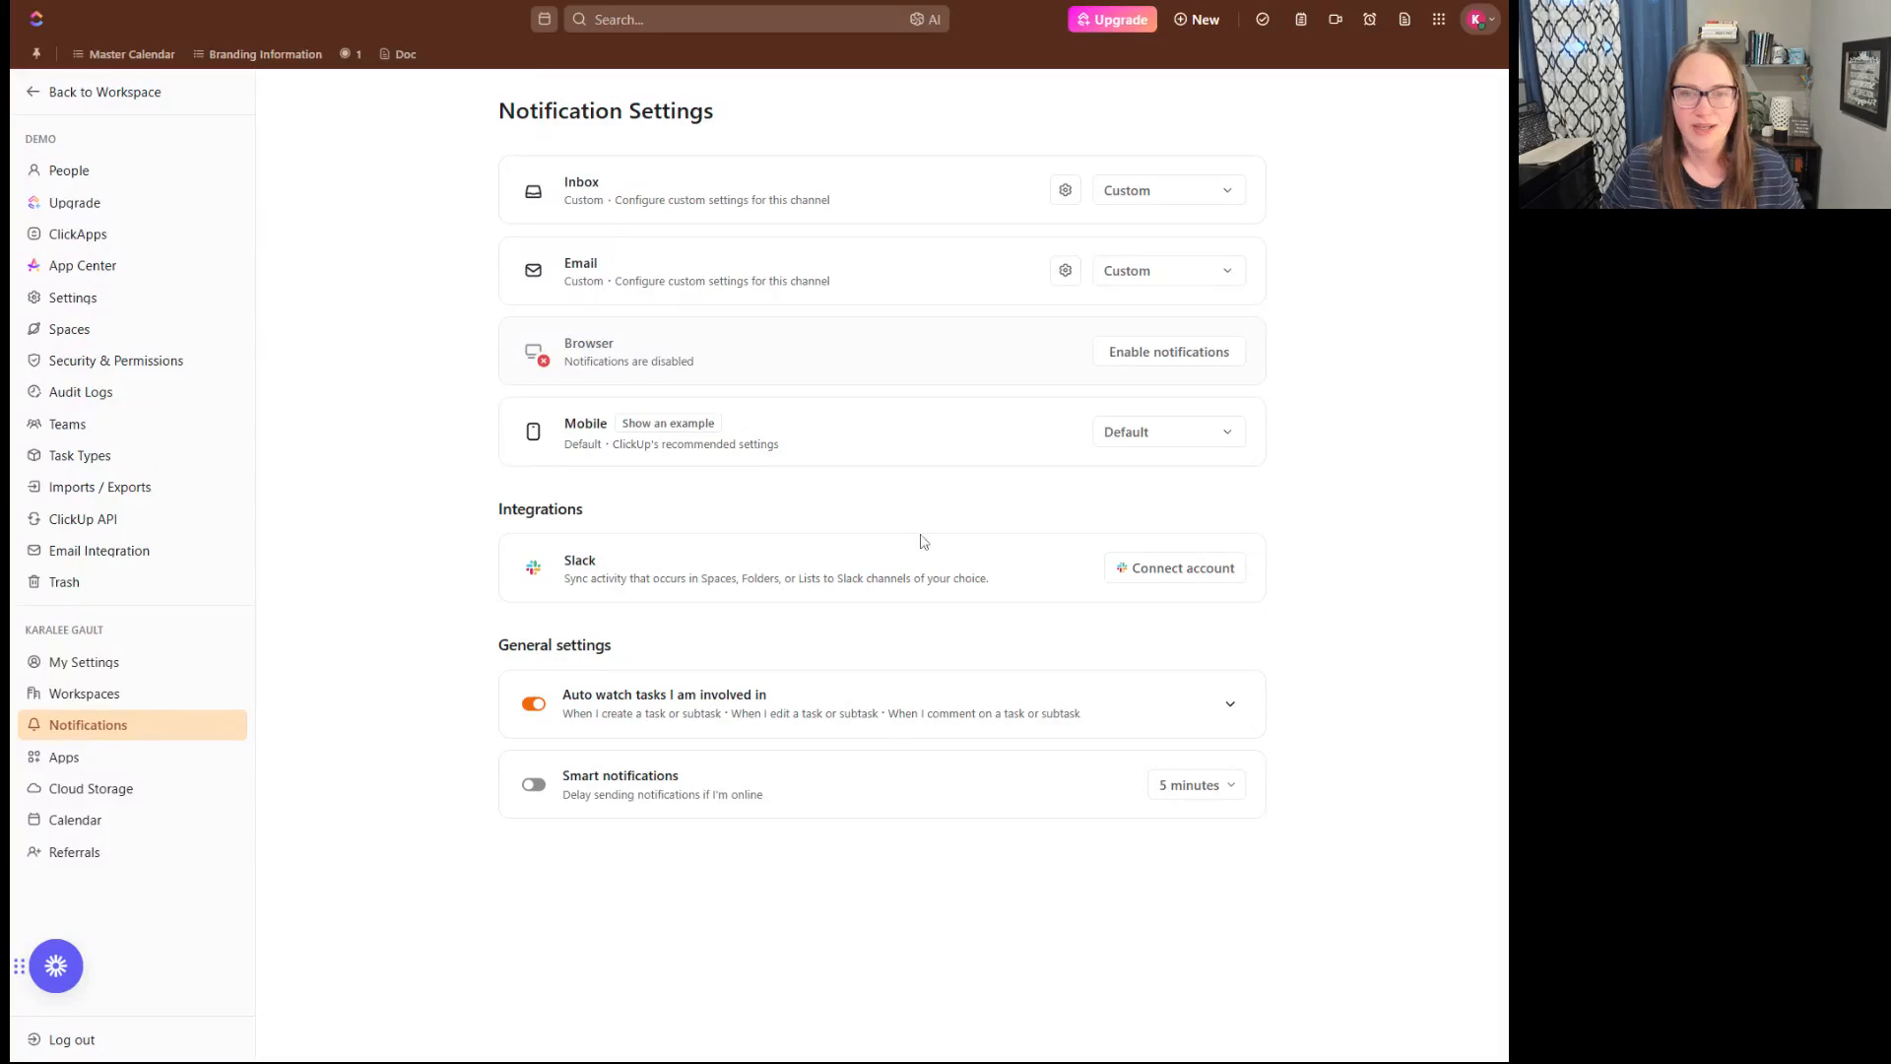
pyautogui.click(1185, 441)
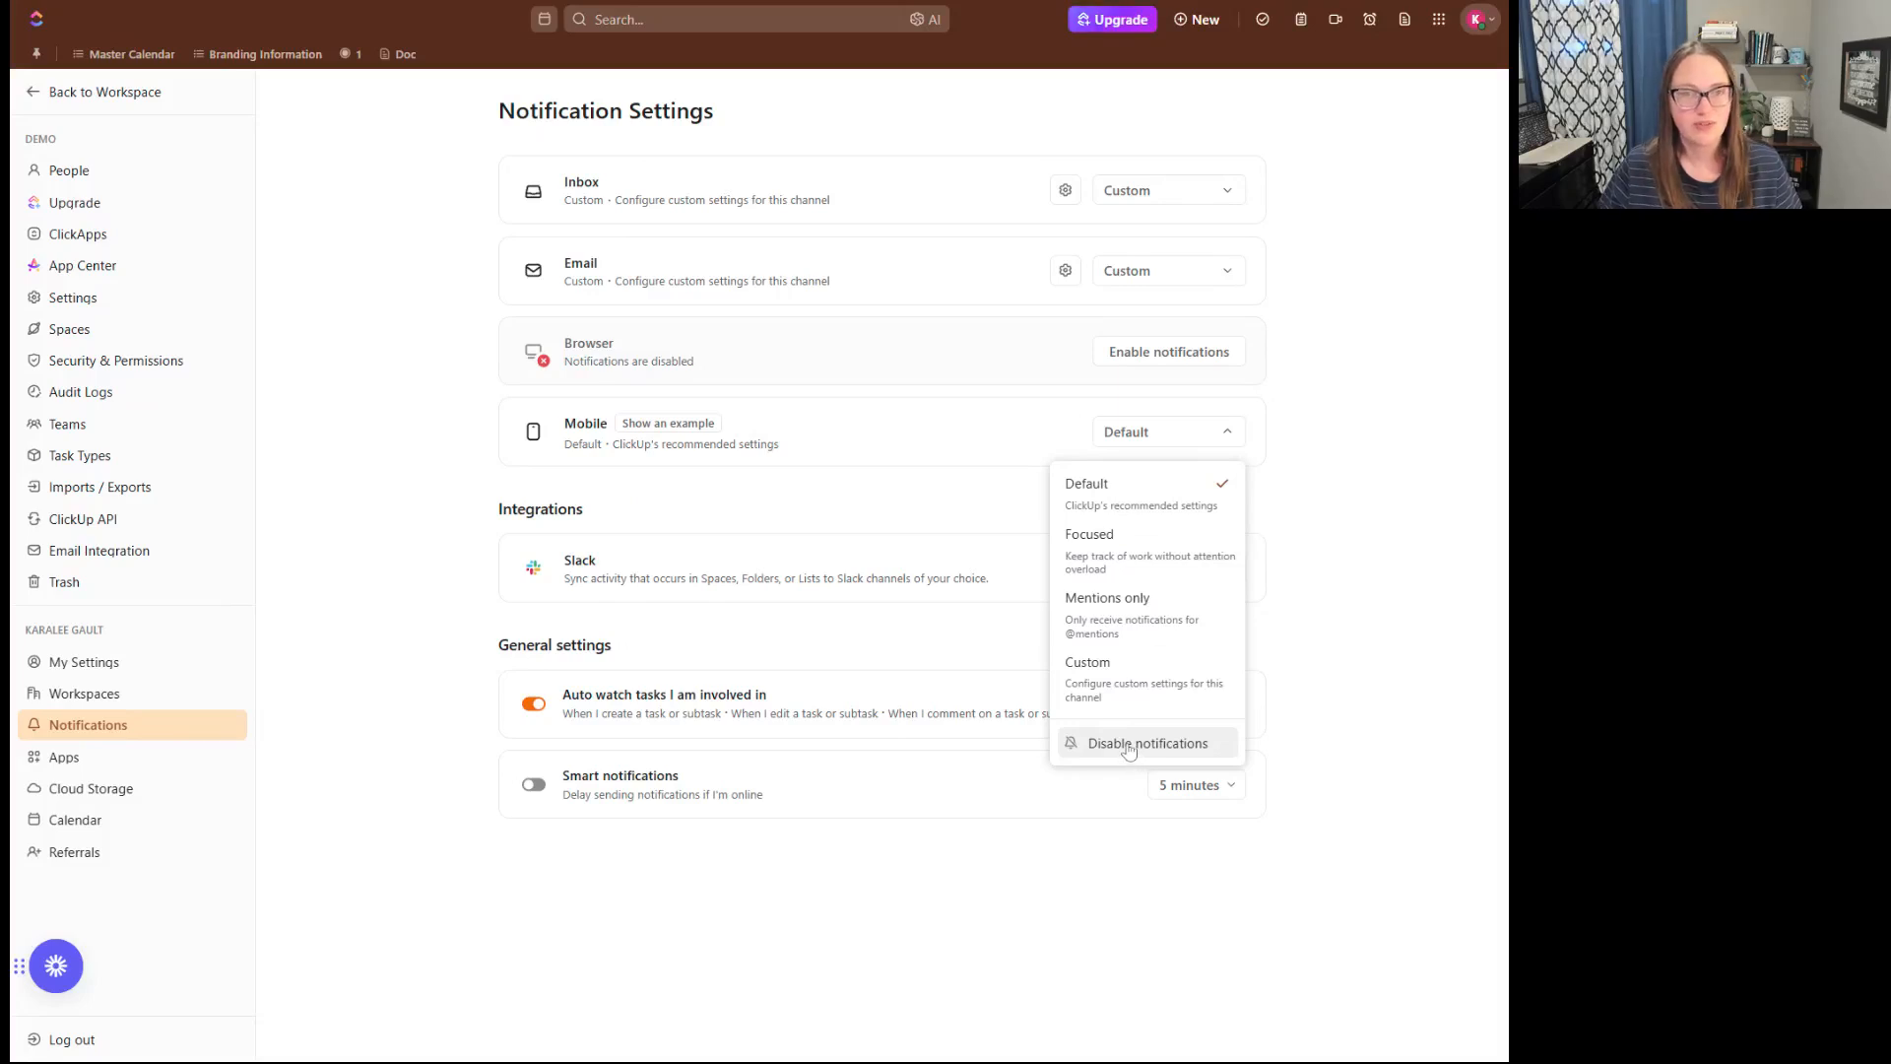
pyautogui.click(1203, 278)
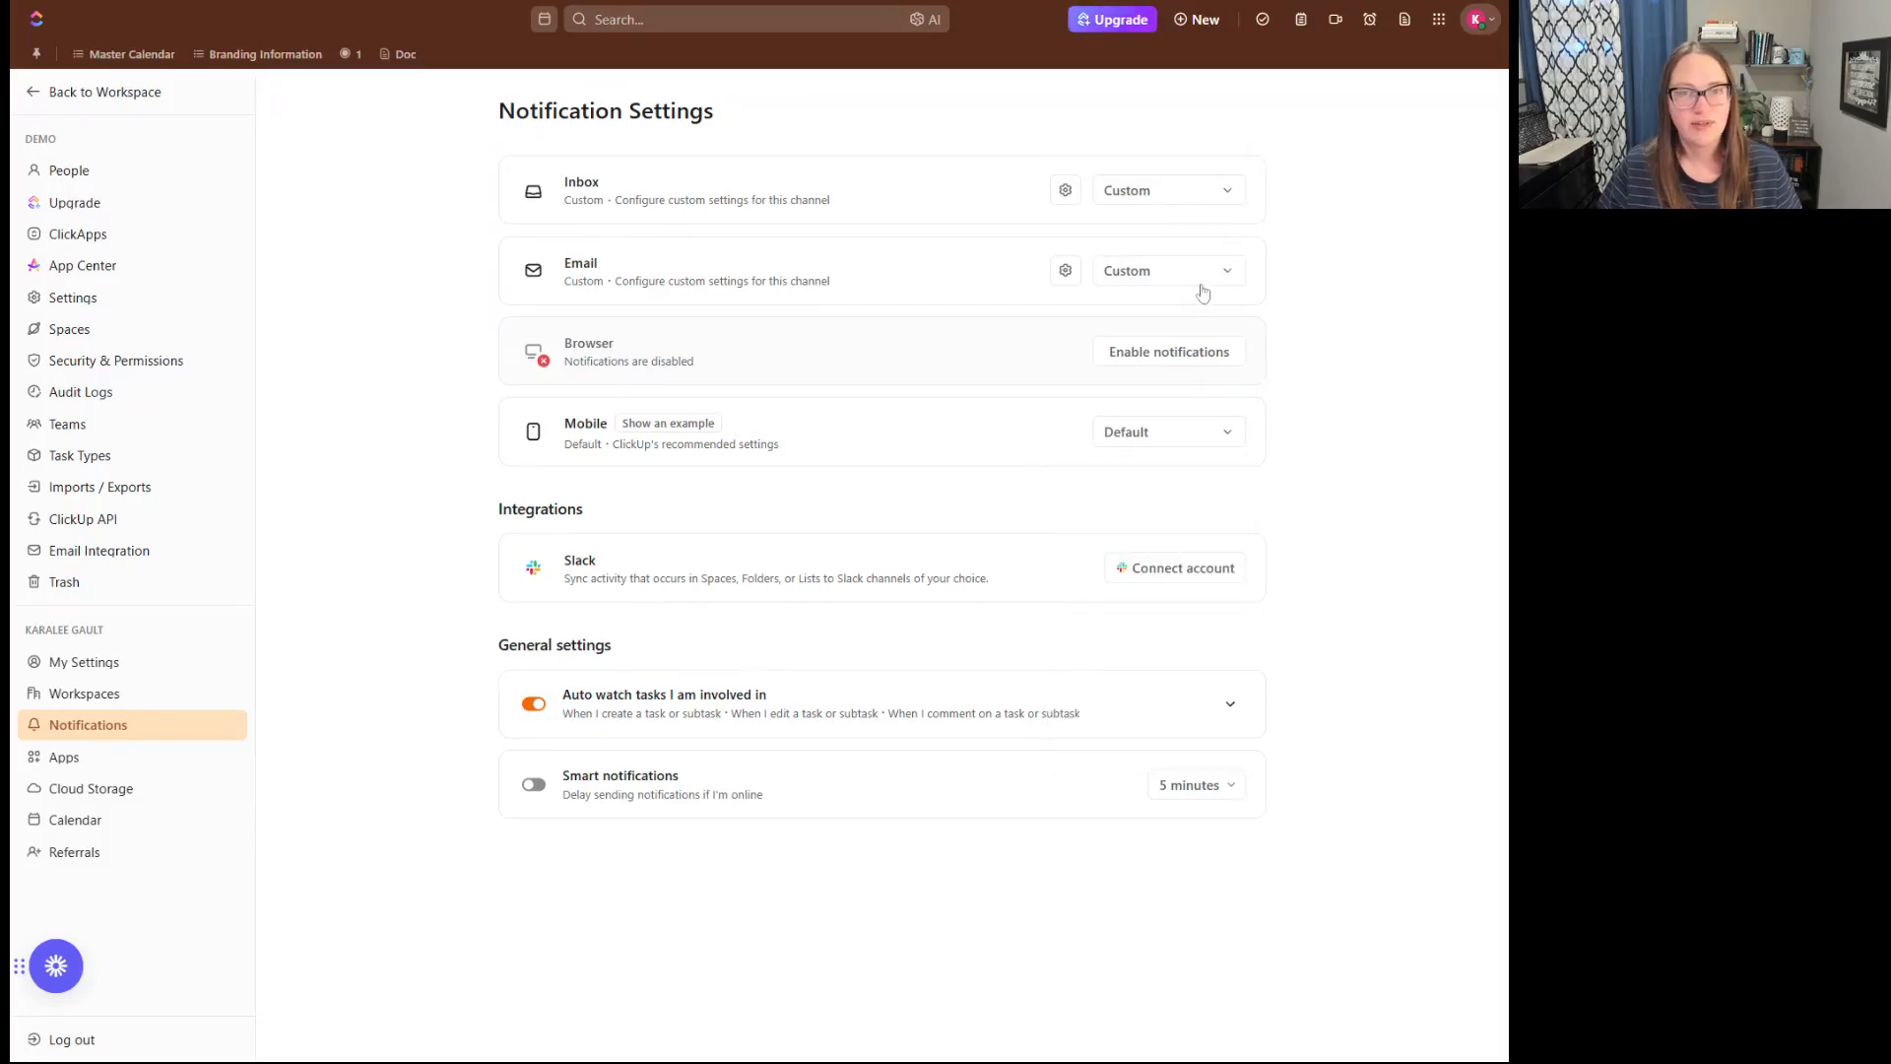
pyautogui.click(1203, 285)
pyautogui.click(1226, 190)
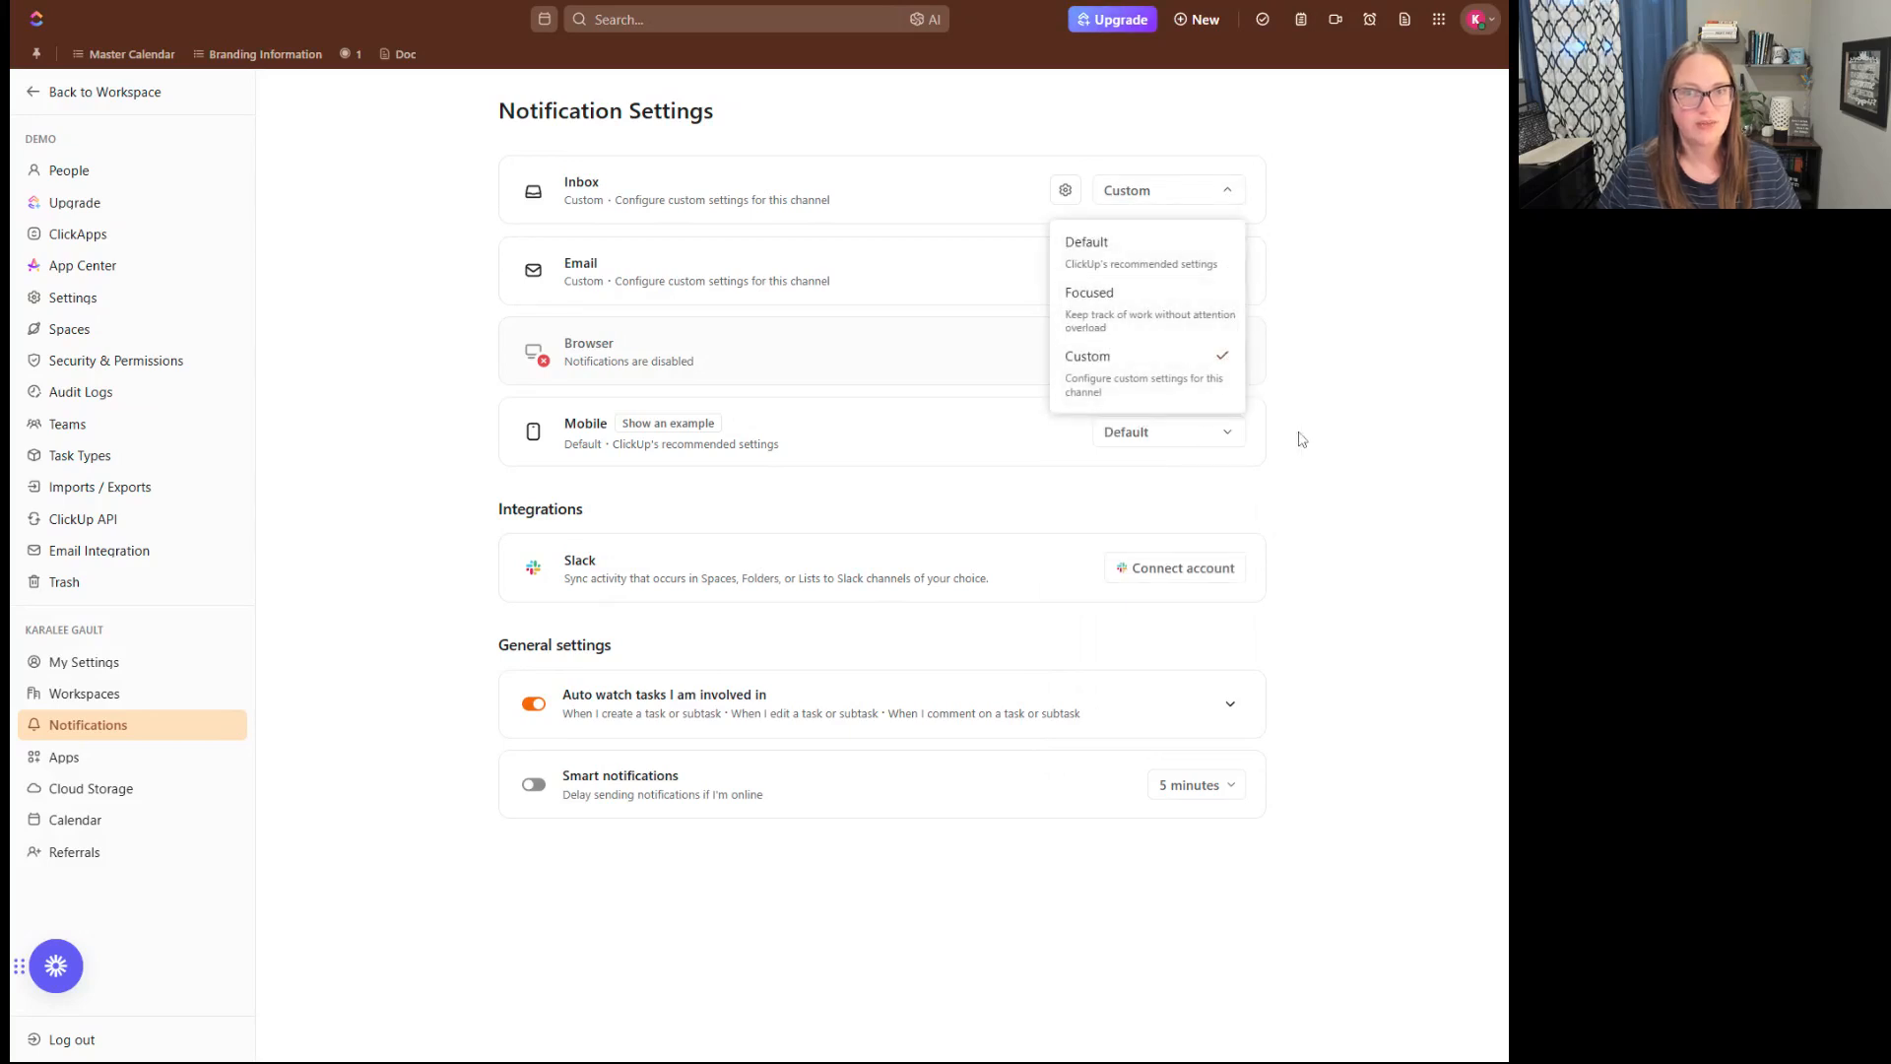
pyautogui.click(1350, 382)
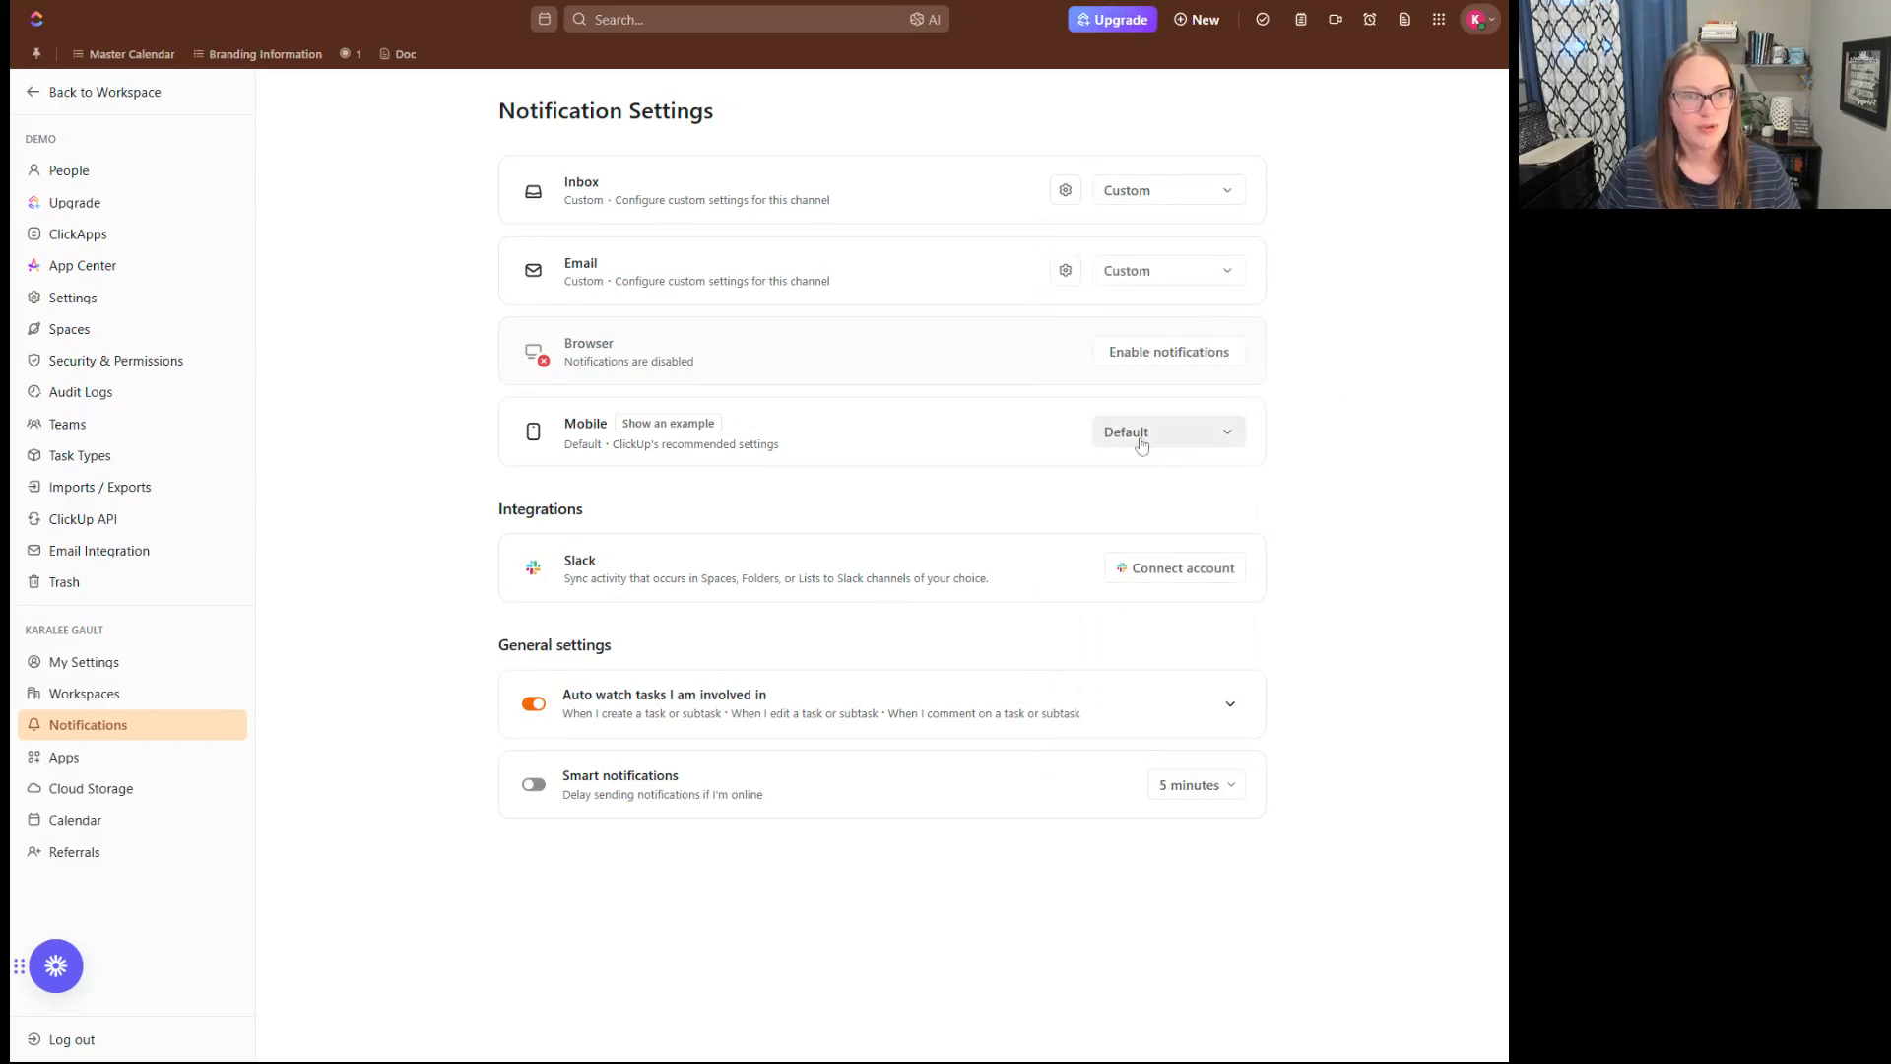
# - Switch the Mobile notification channel to Custom and toggle the sound for the Home section, checking its Reminders trigger
pyautogui.click(1141, 438)
pyautogui.click(1093, 658)
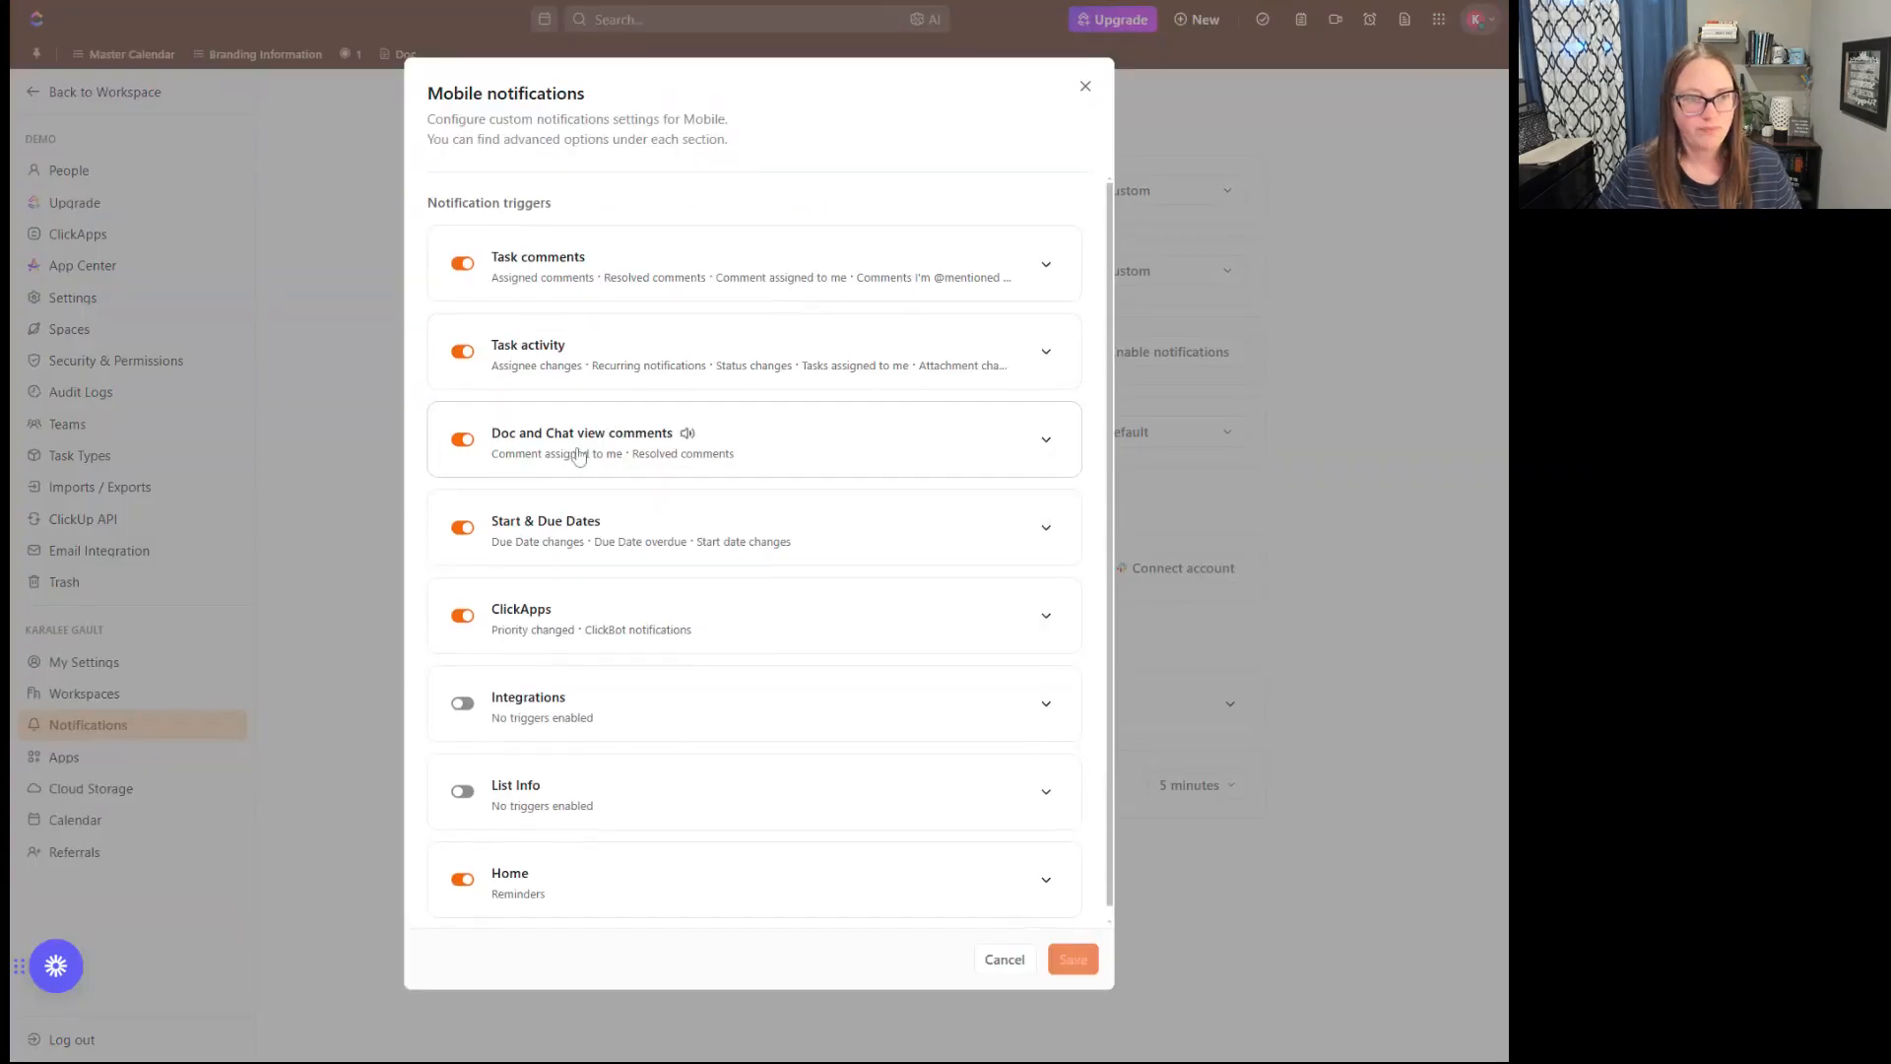
pyautogui.scroll(-1, 580, 469)
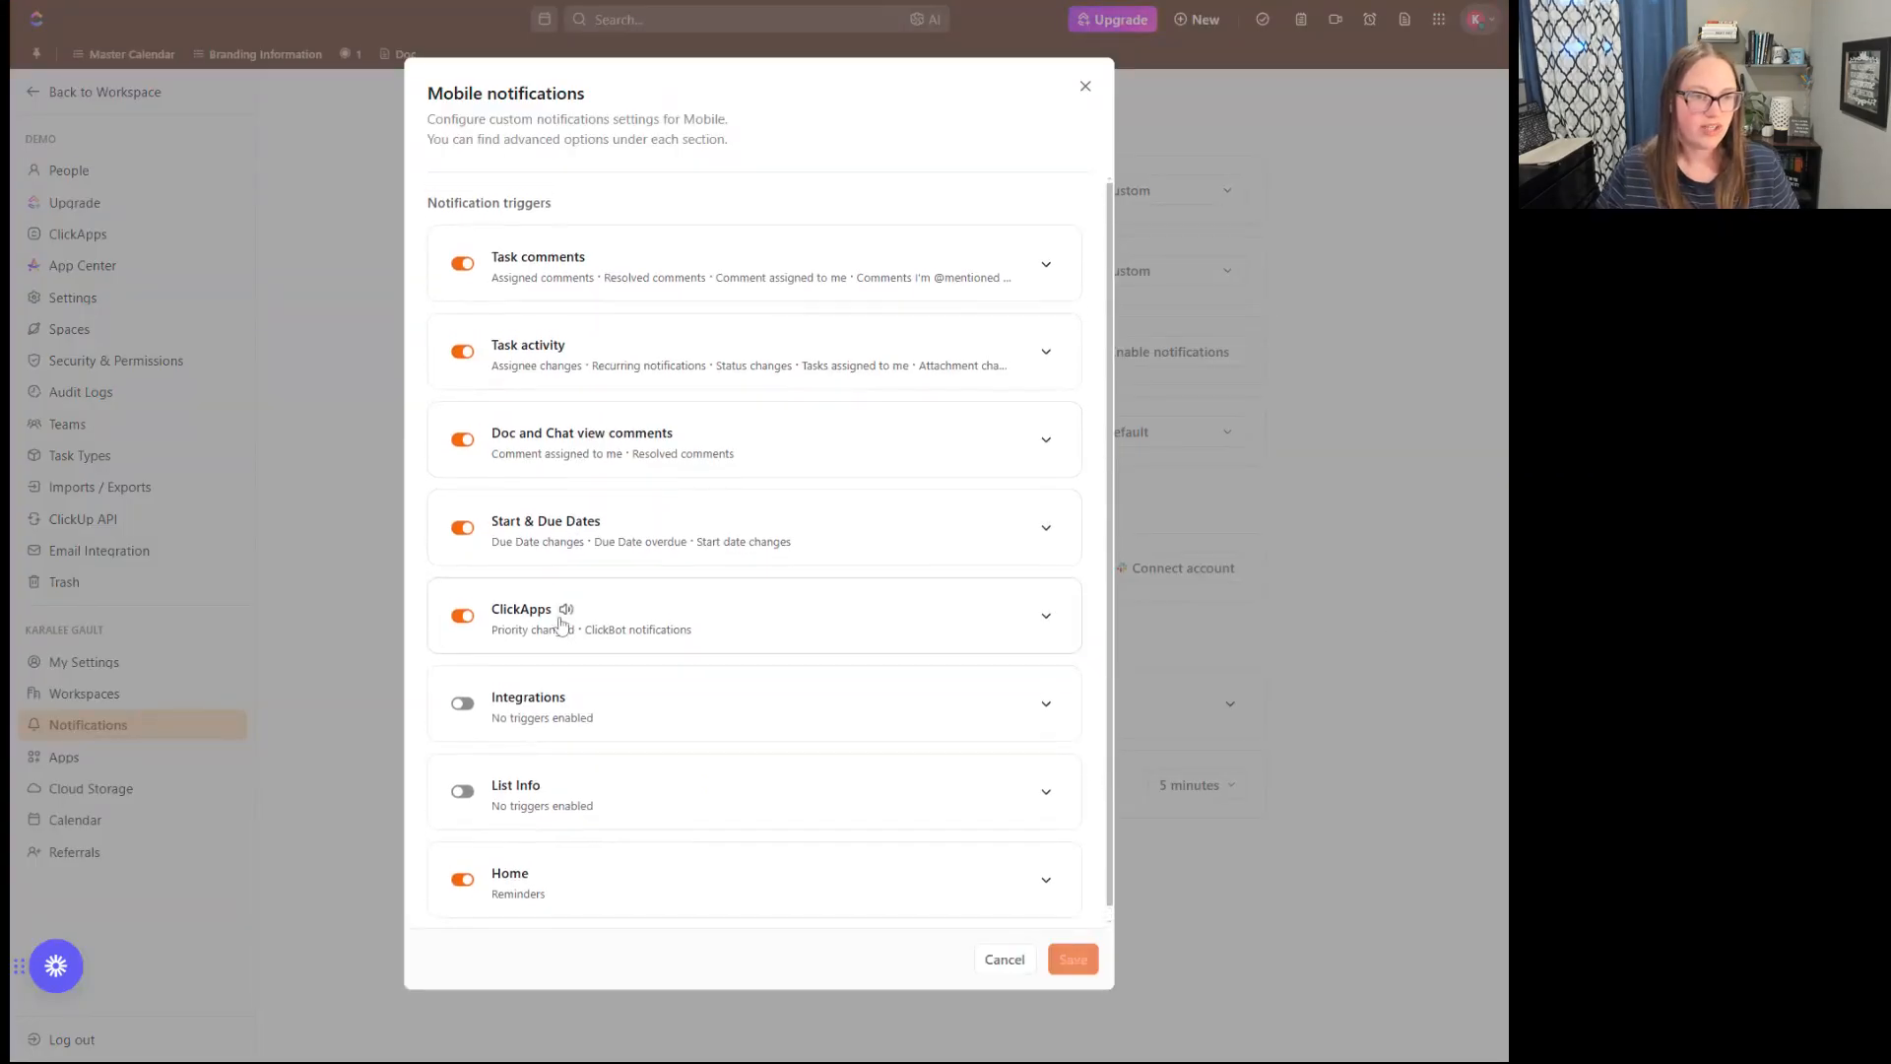
pyautogui.click(543, 860)
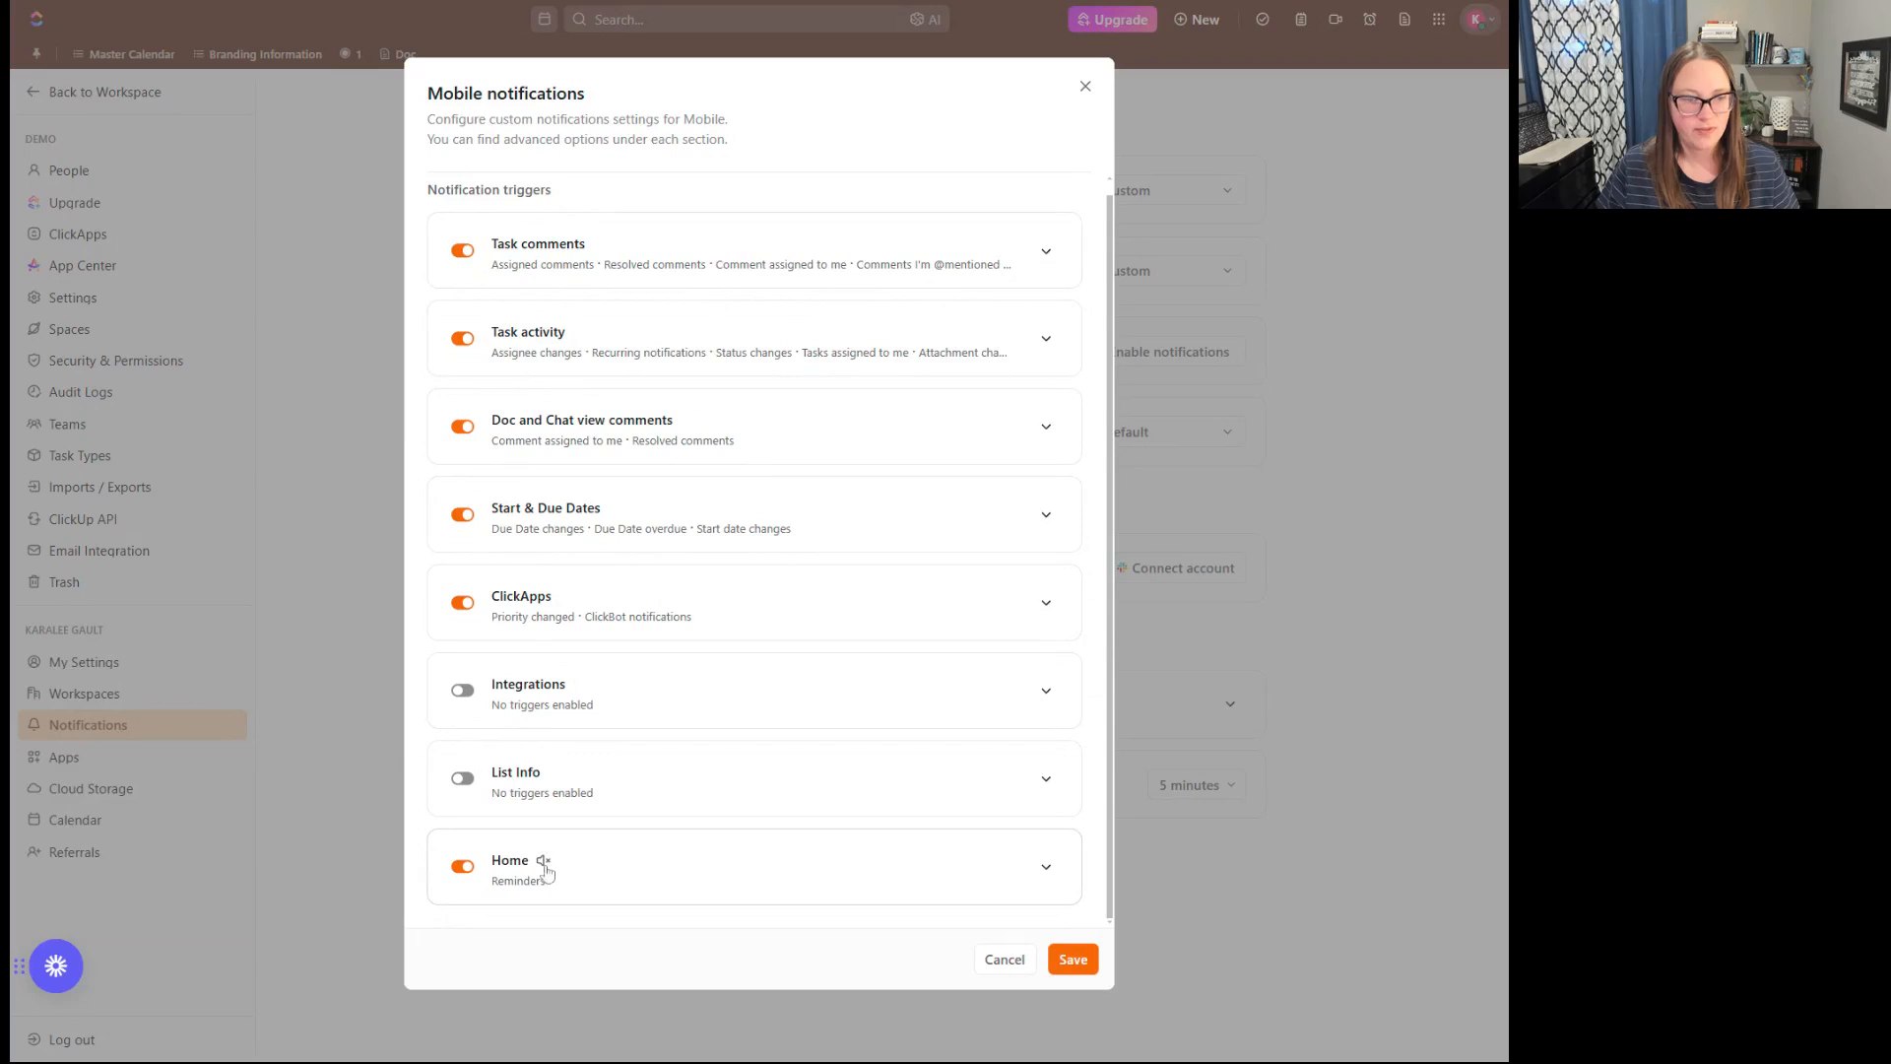
pyautogui.click(1045, 869)
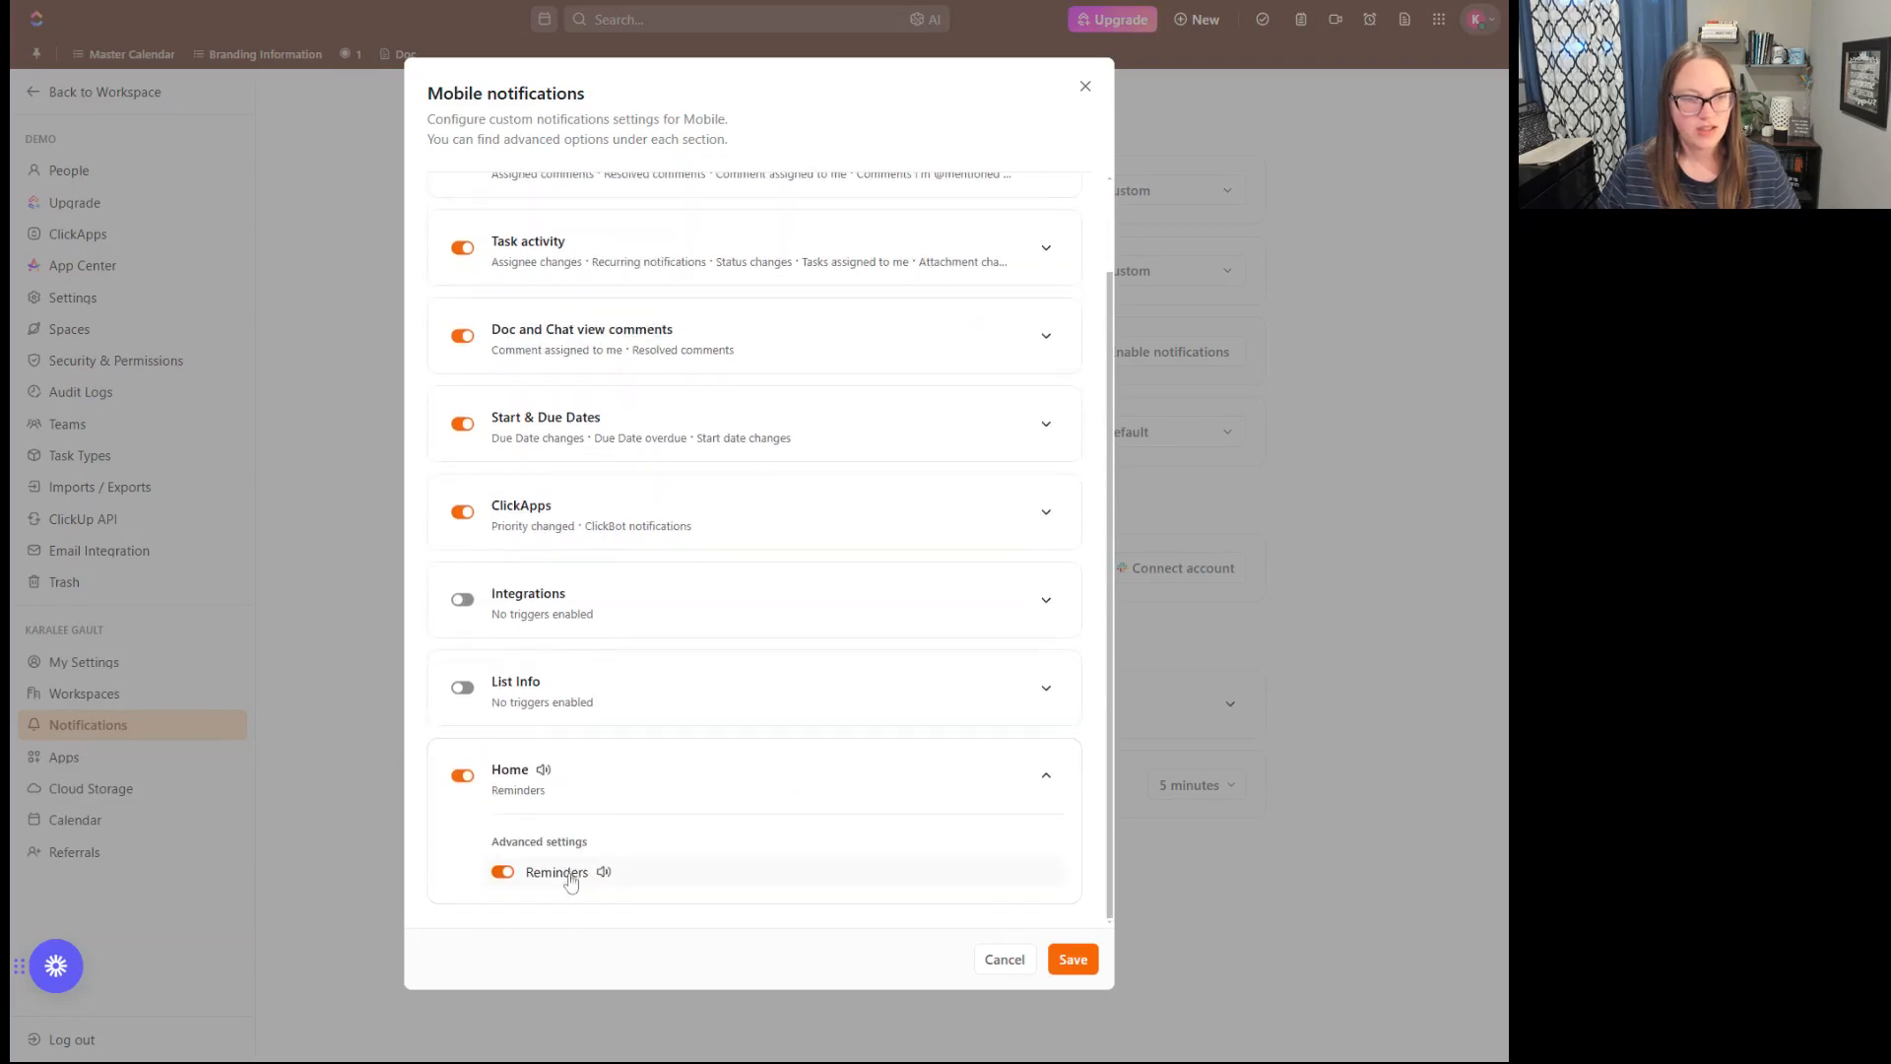
pyautogui.click(1044, 780)
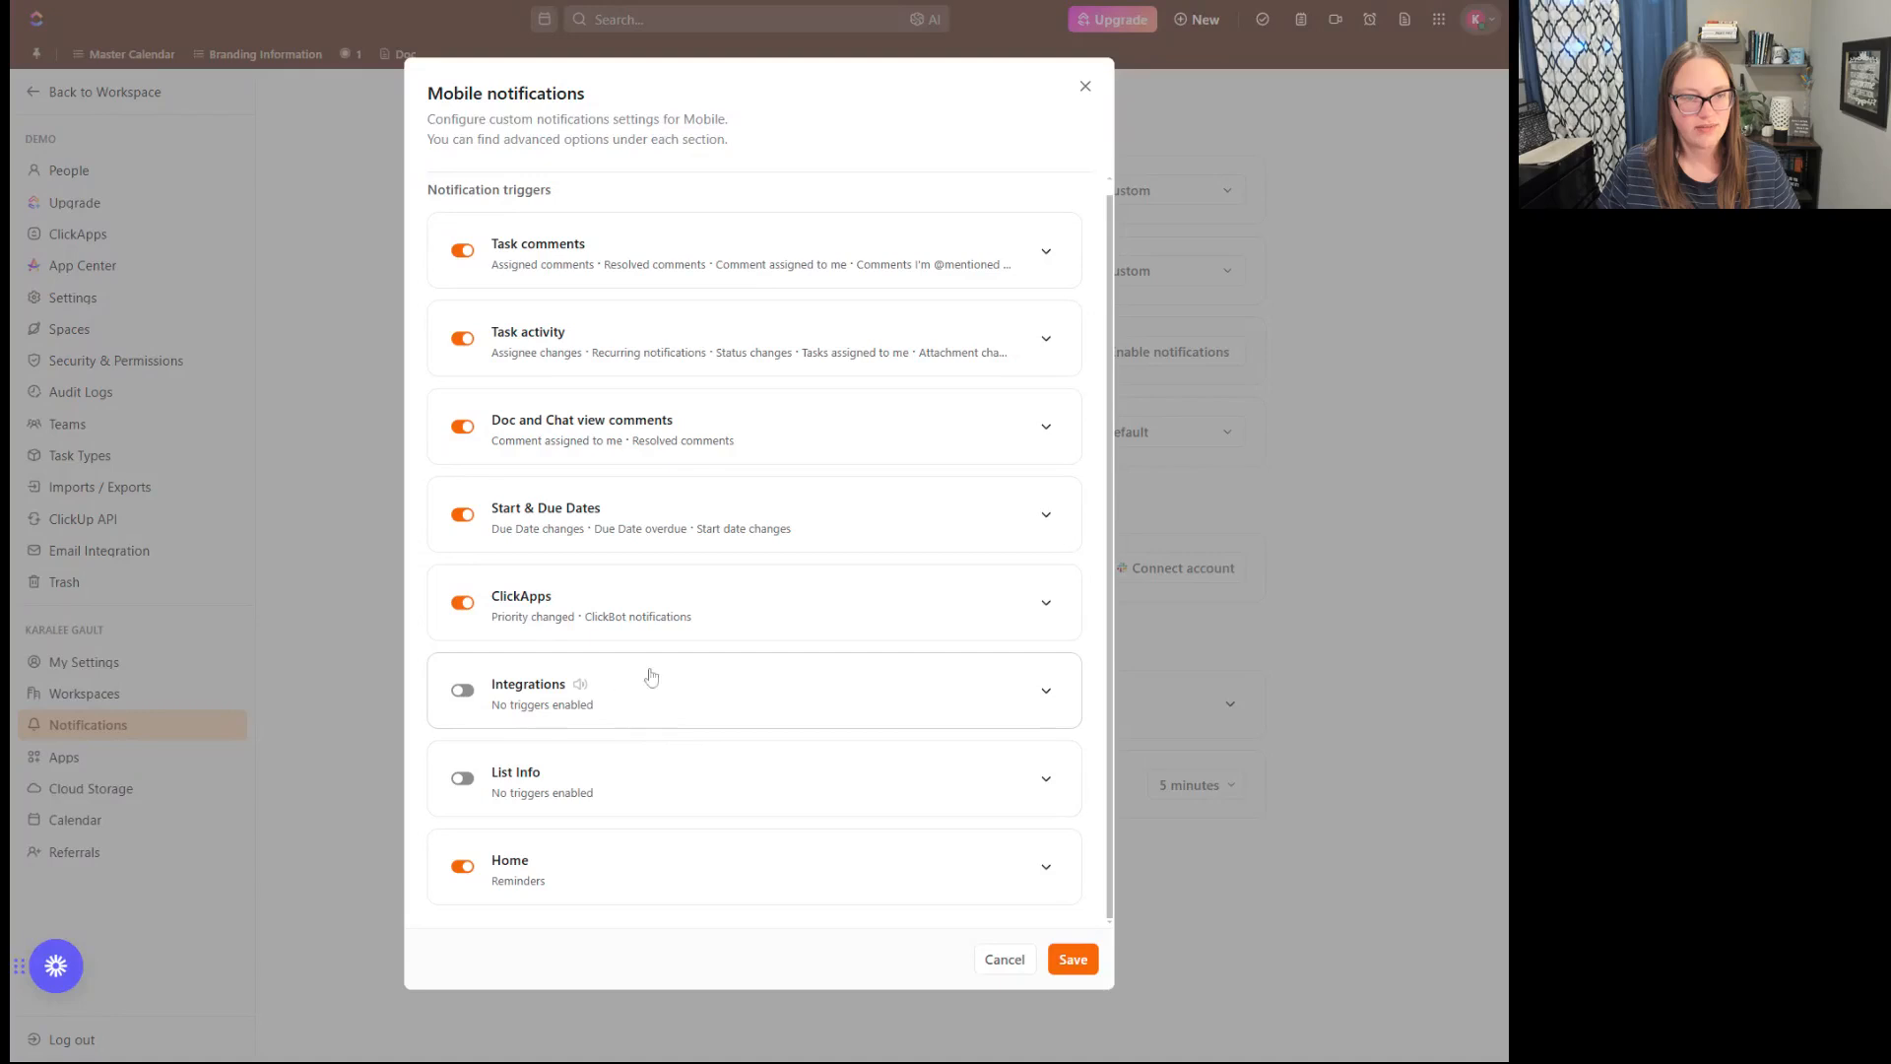
# - Review the Task comments and Task activity triggers for Mobile and save the custom Mobile notification settings
pyautogui.click(1046, 252)
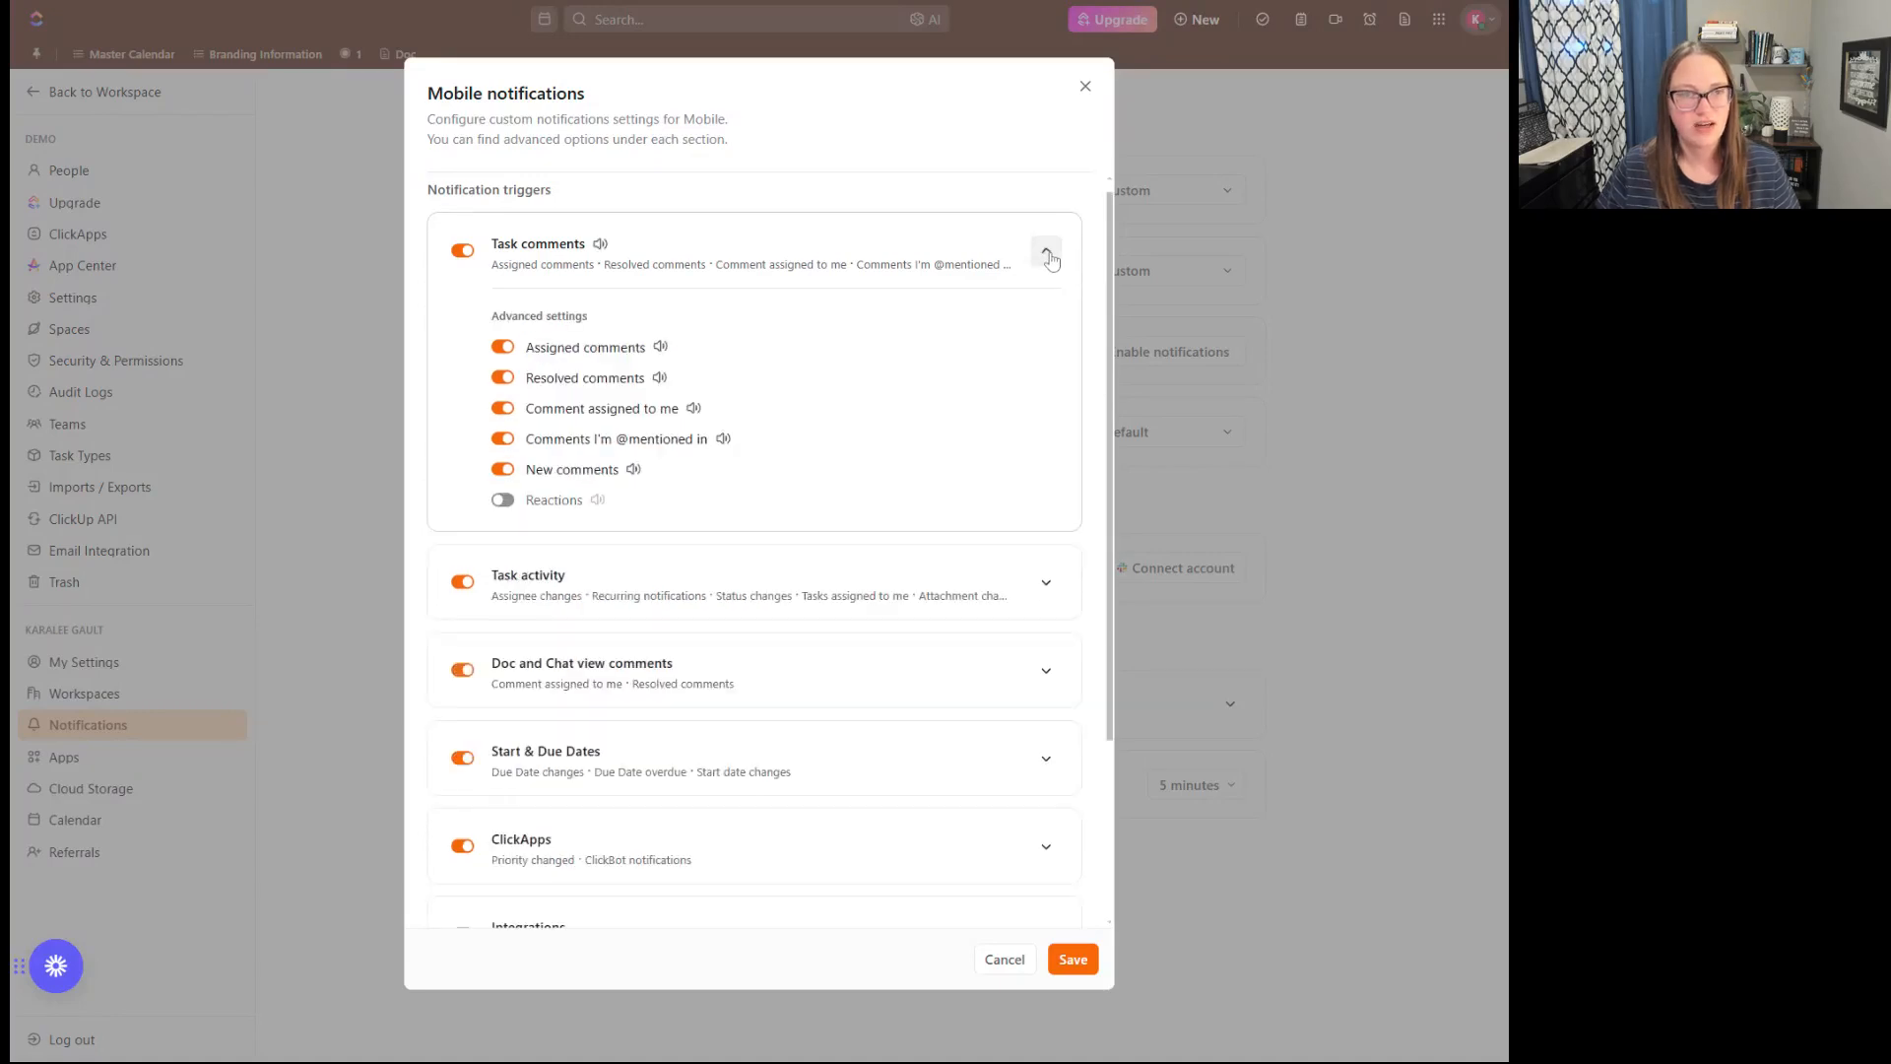
pyautogui.click(1047, 254)
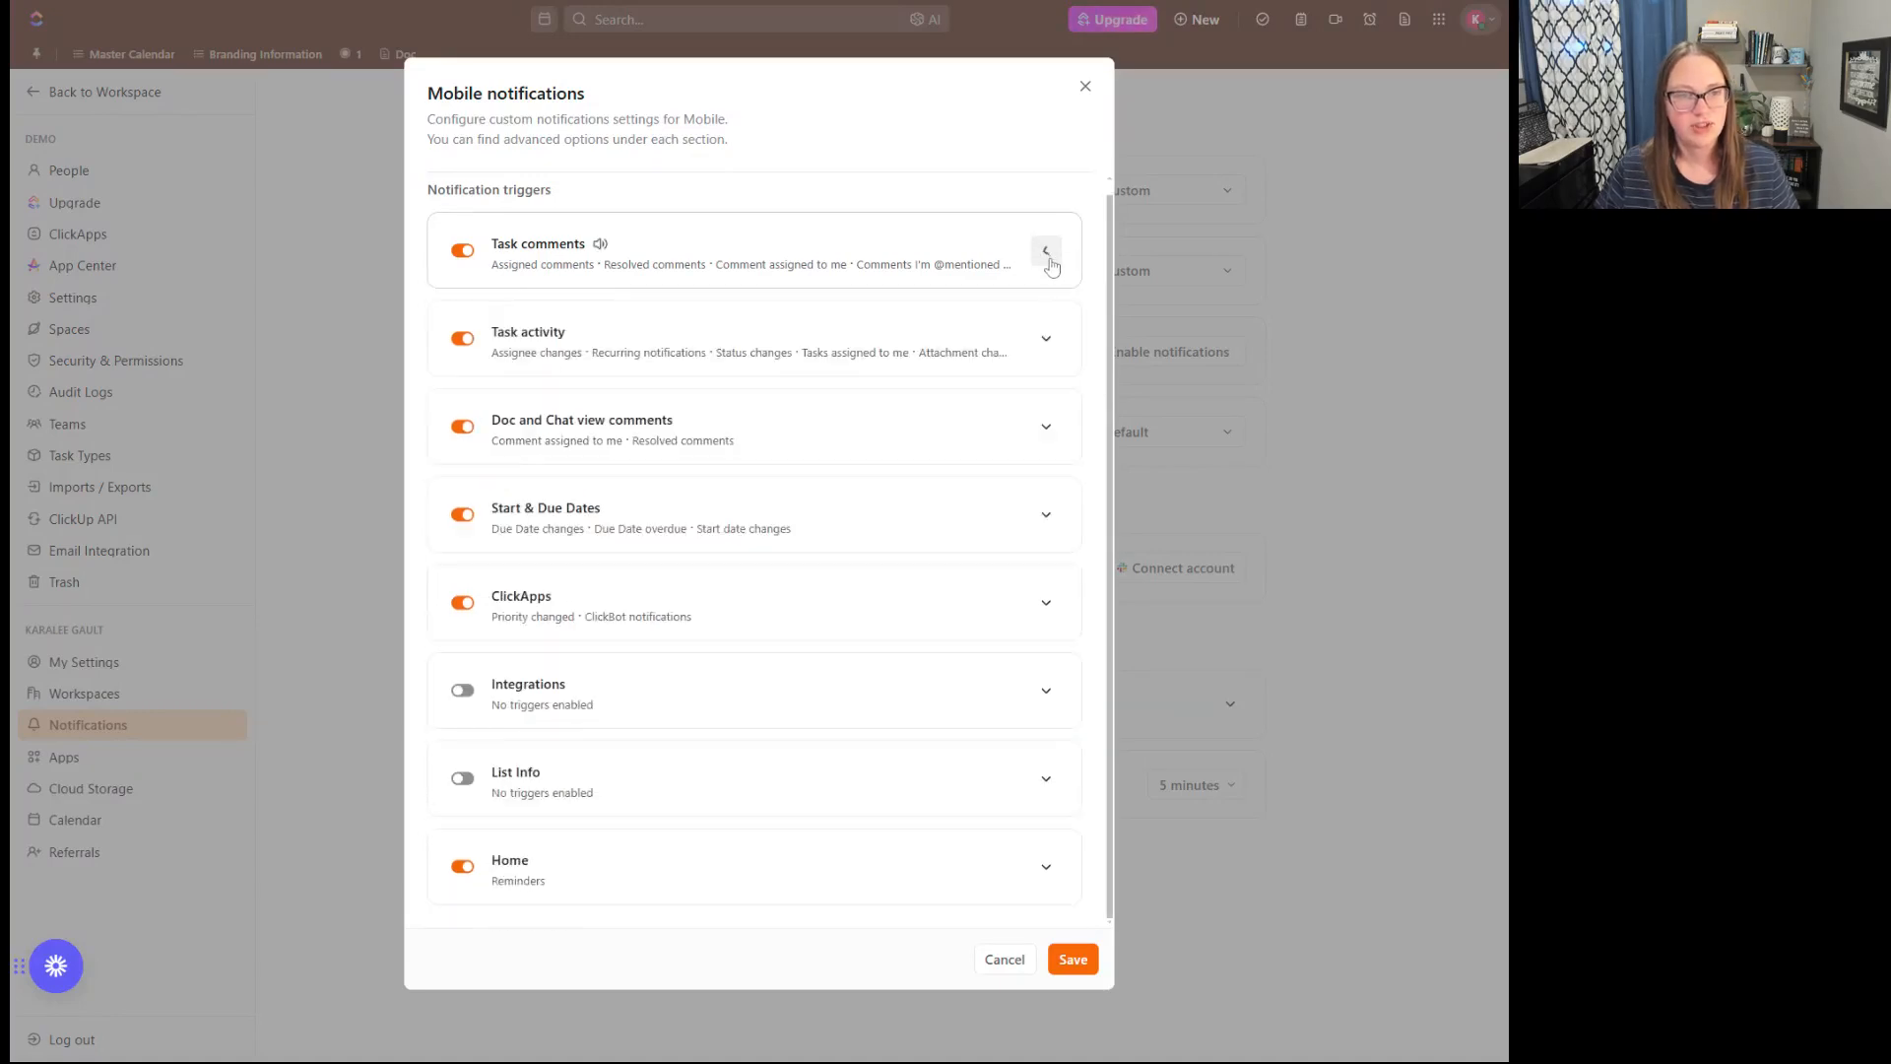
pyautogui.click(1049, 342)
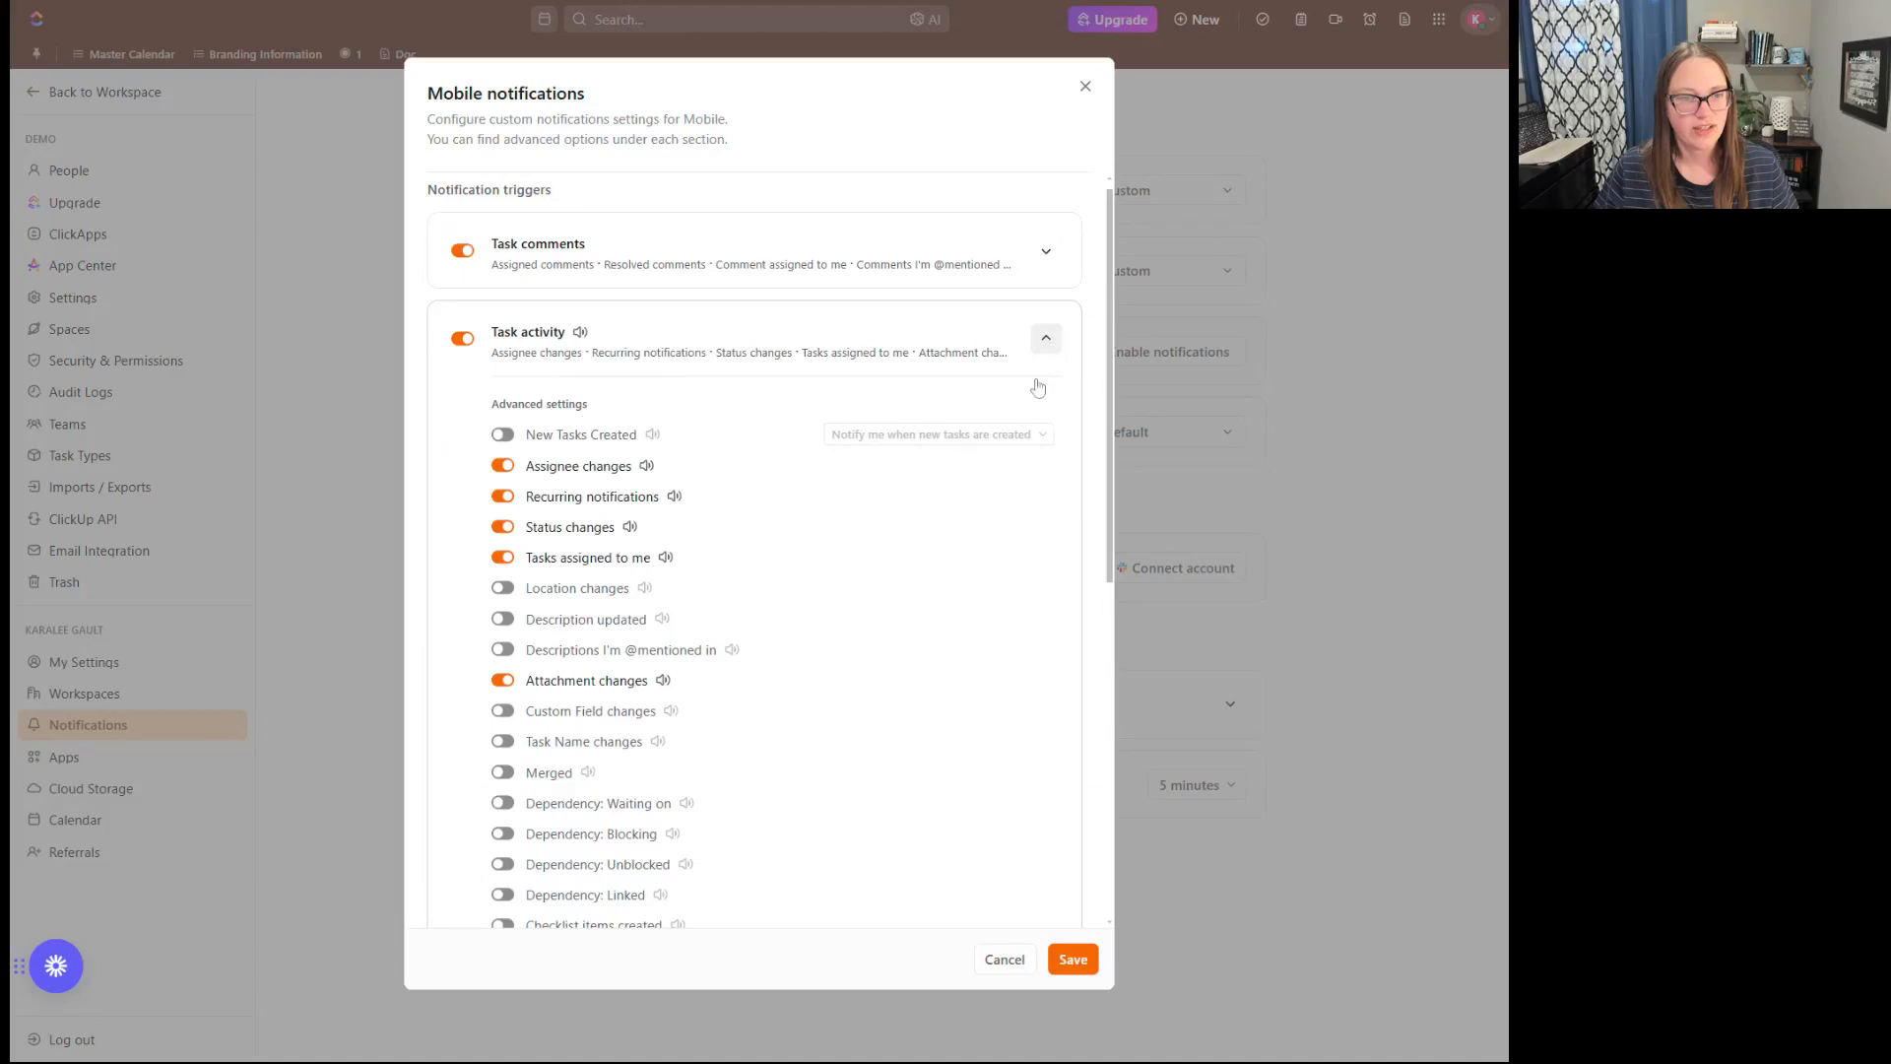
pyautogui.scroll(-7, 984, 515)
pyautogui.scroll(8, 1103, 253)
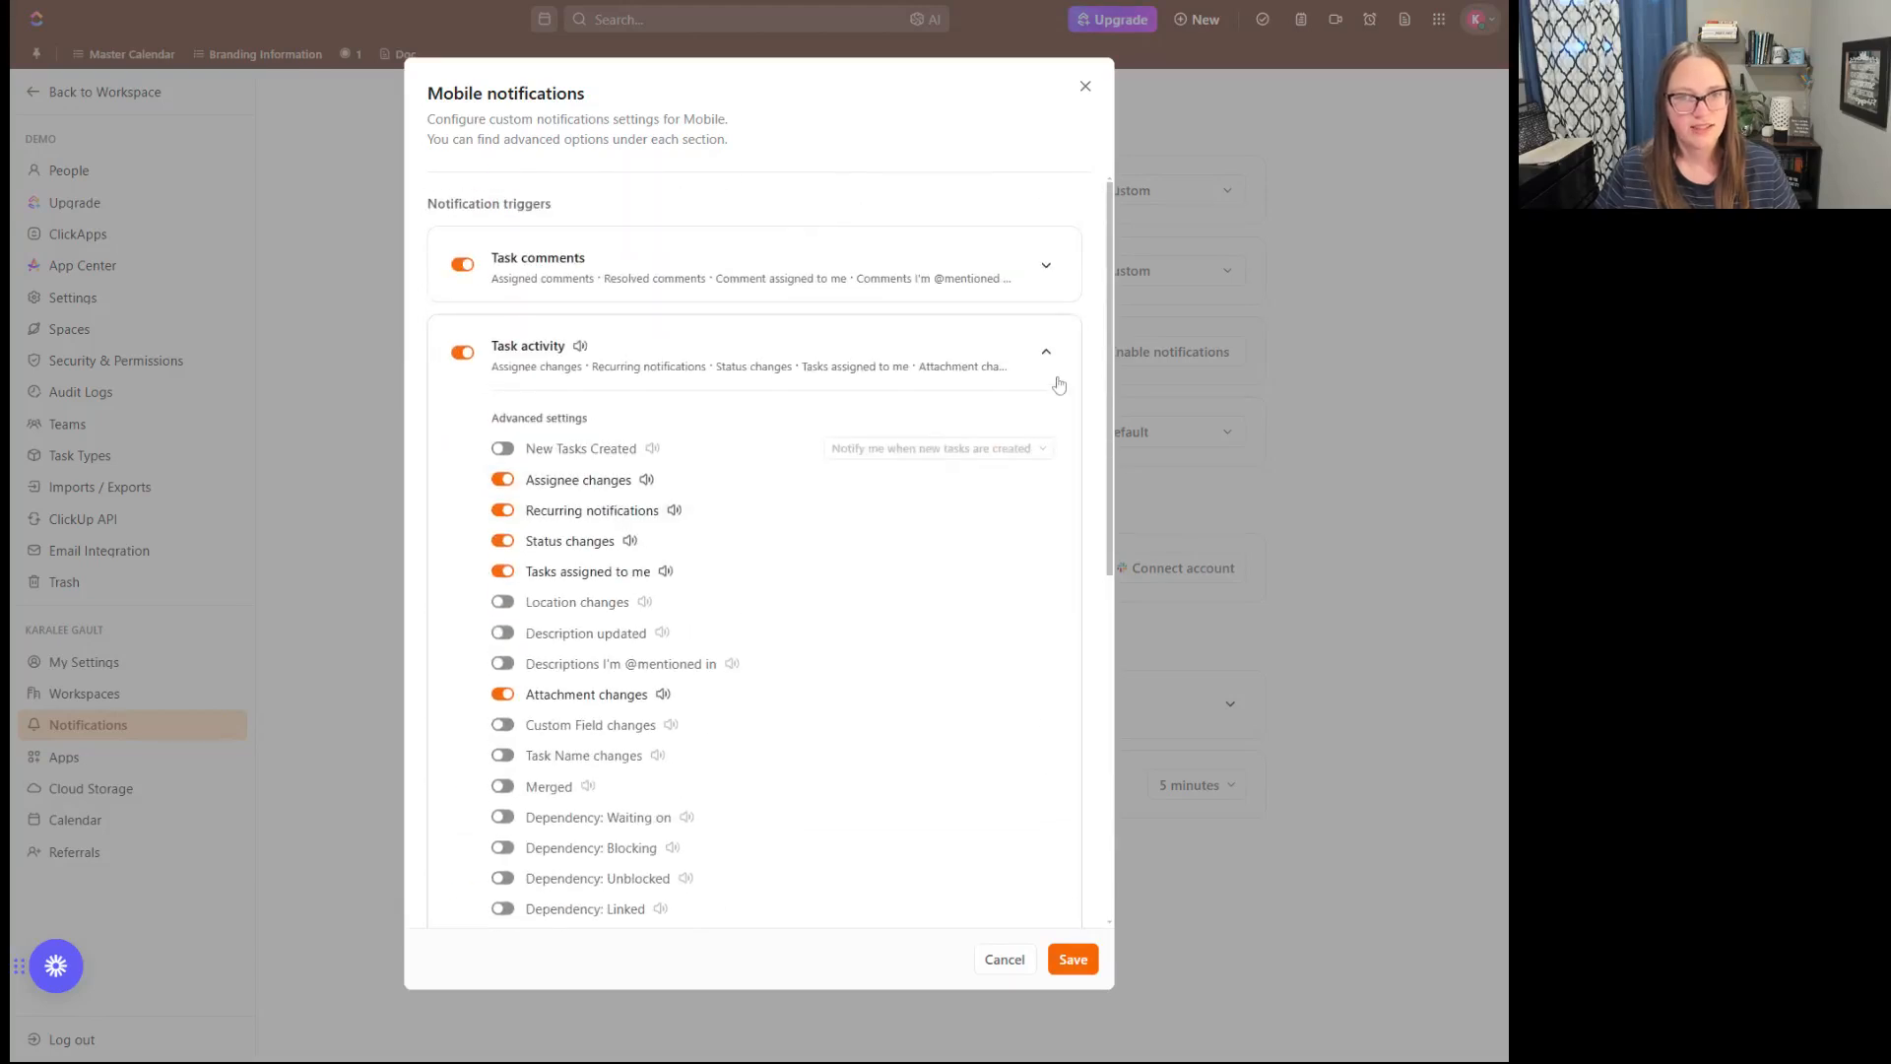
pyautogui.click(1048, 358)
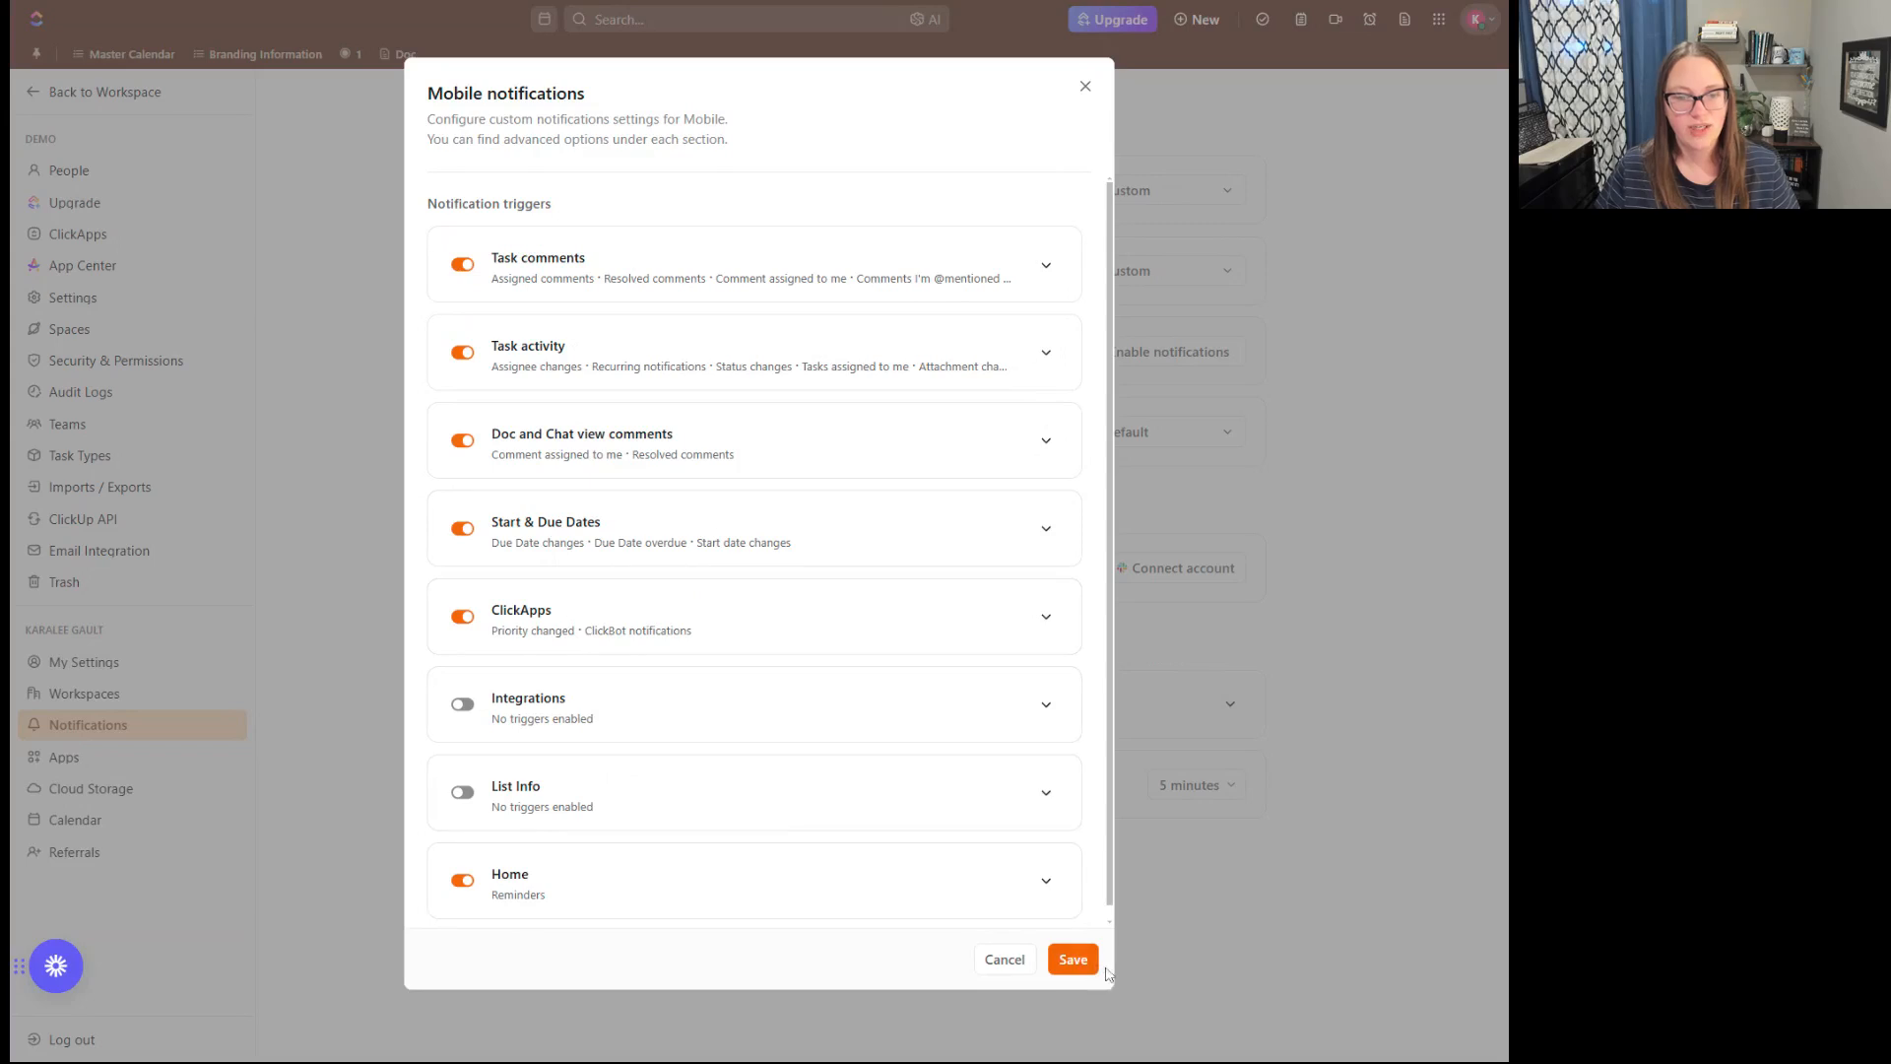
pyautogui.click(1074, 963)
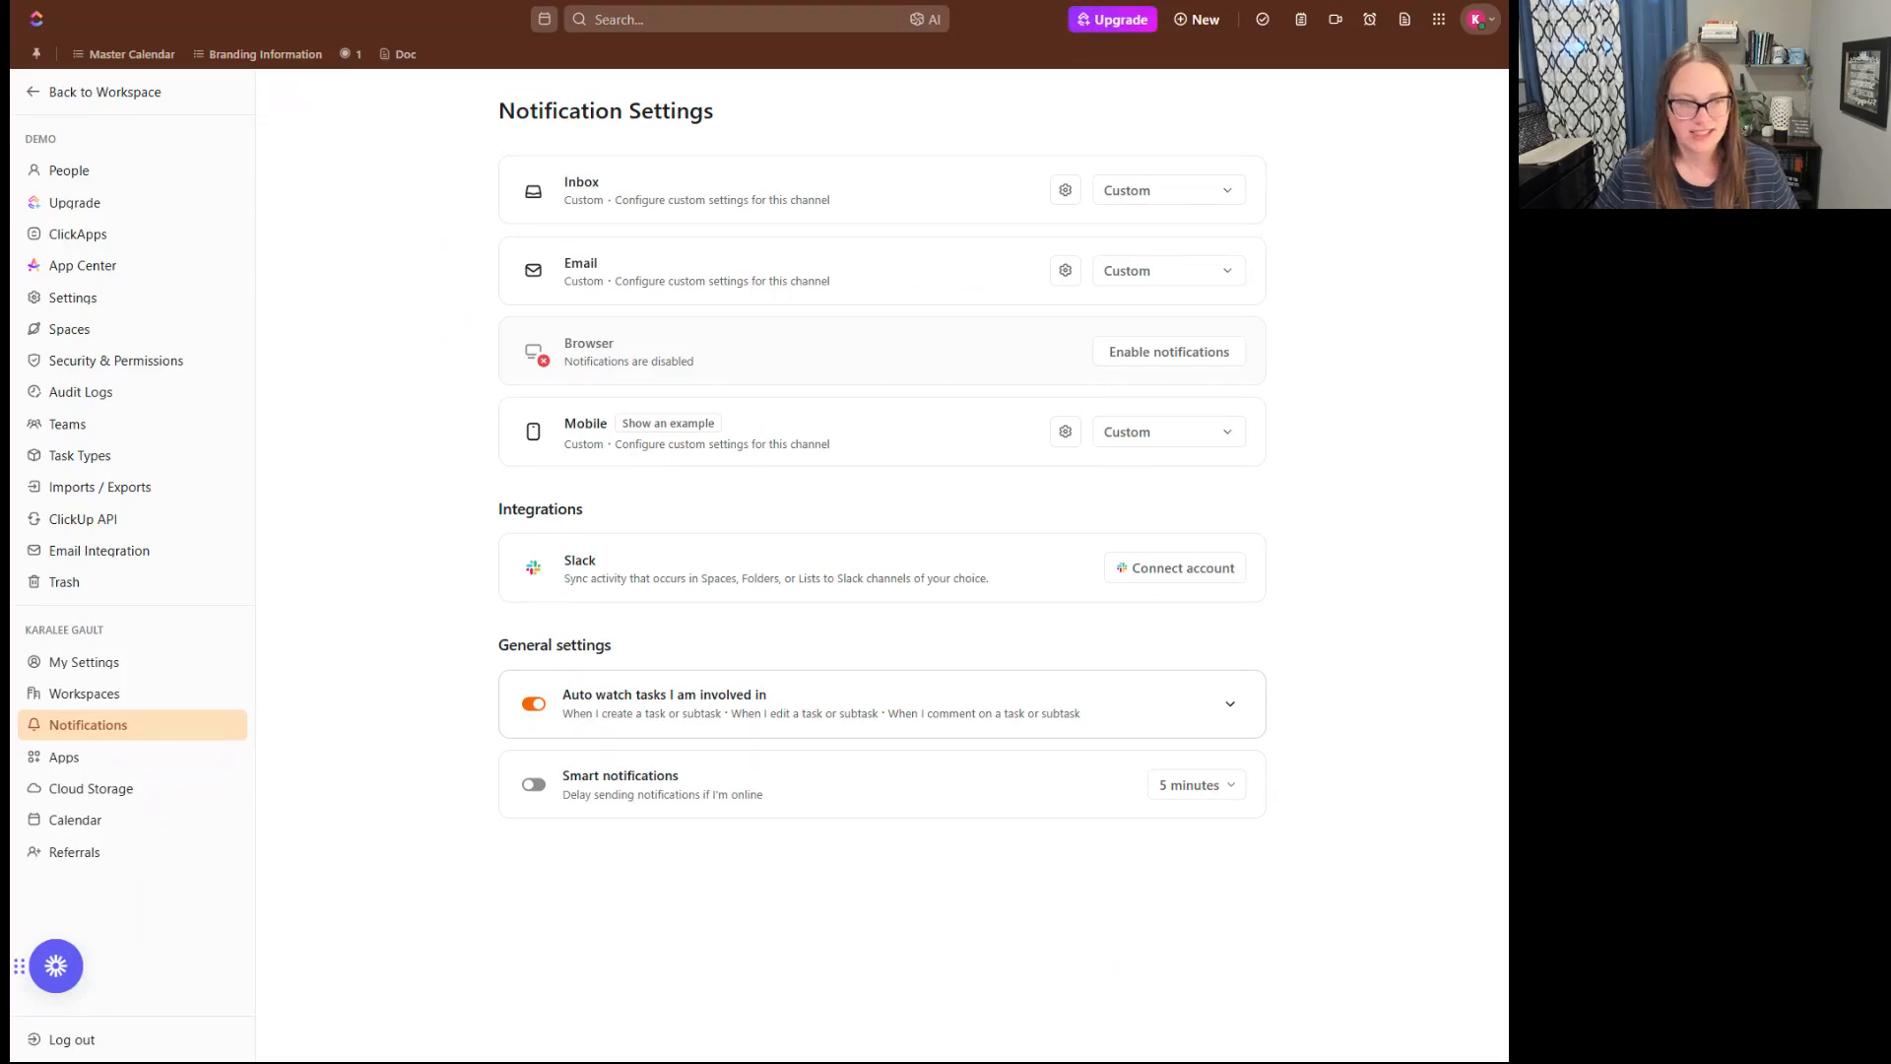
# - Under the auto watch settings, enable watching when a new subtask is created in a watched parent task
pyautogui.click(1230, 705)
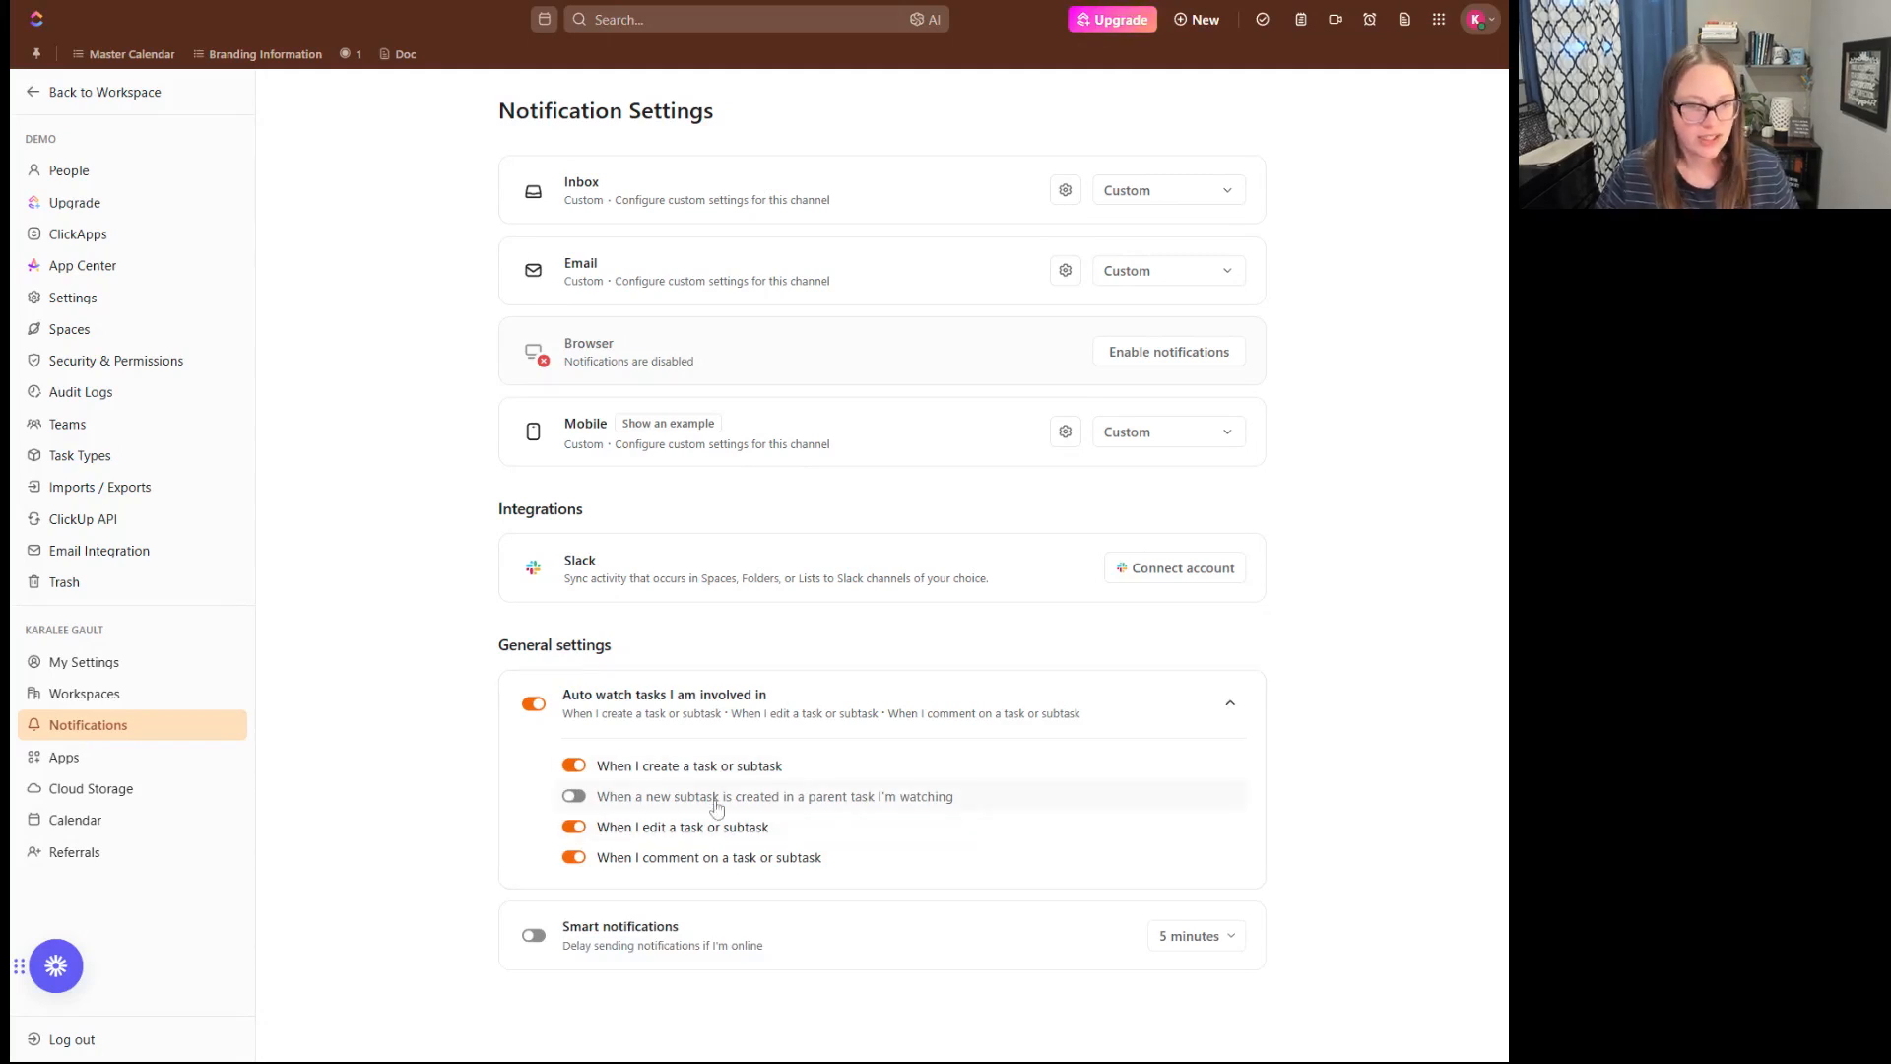
pyautogui.click(571, 798)
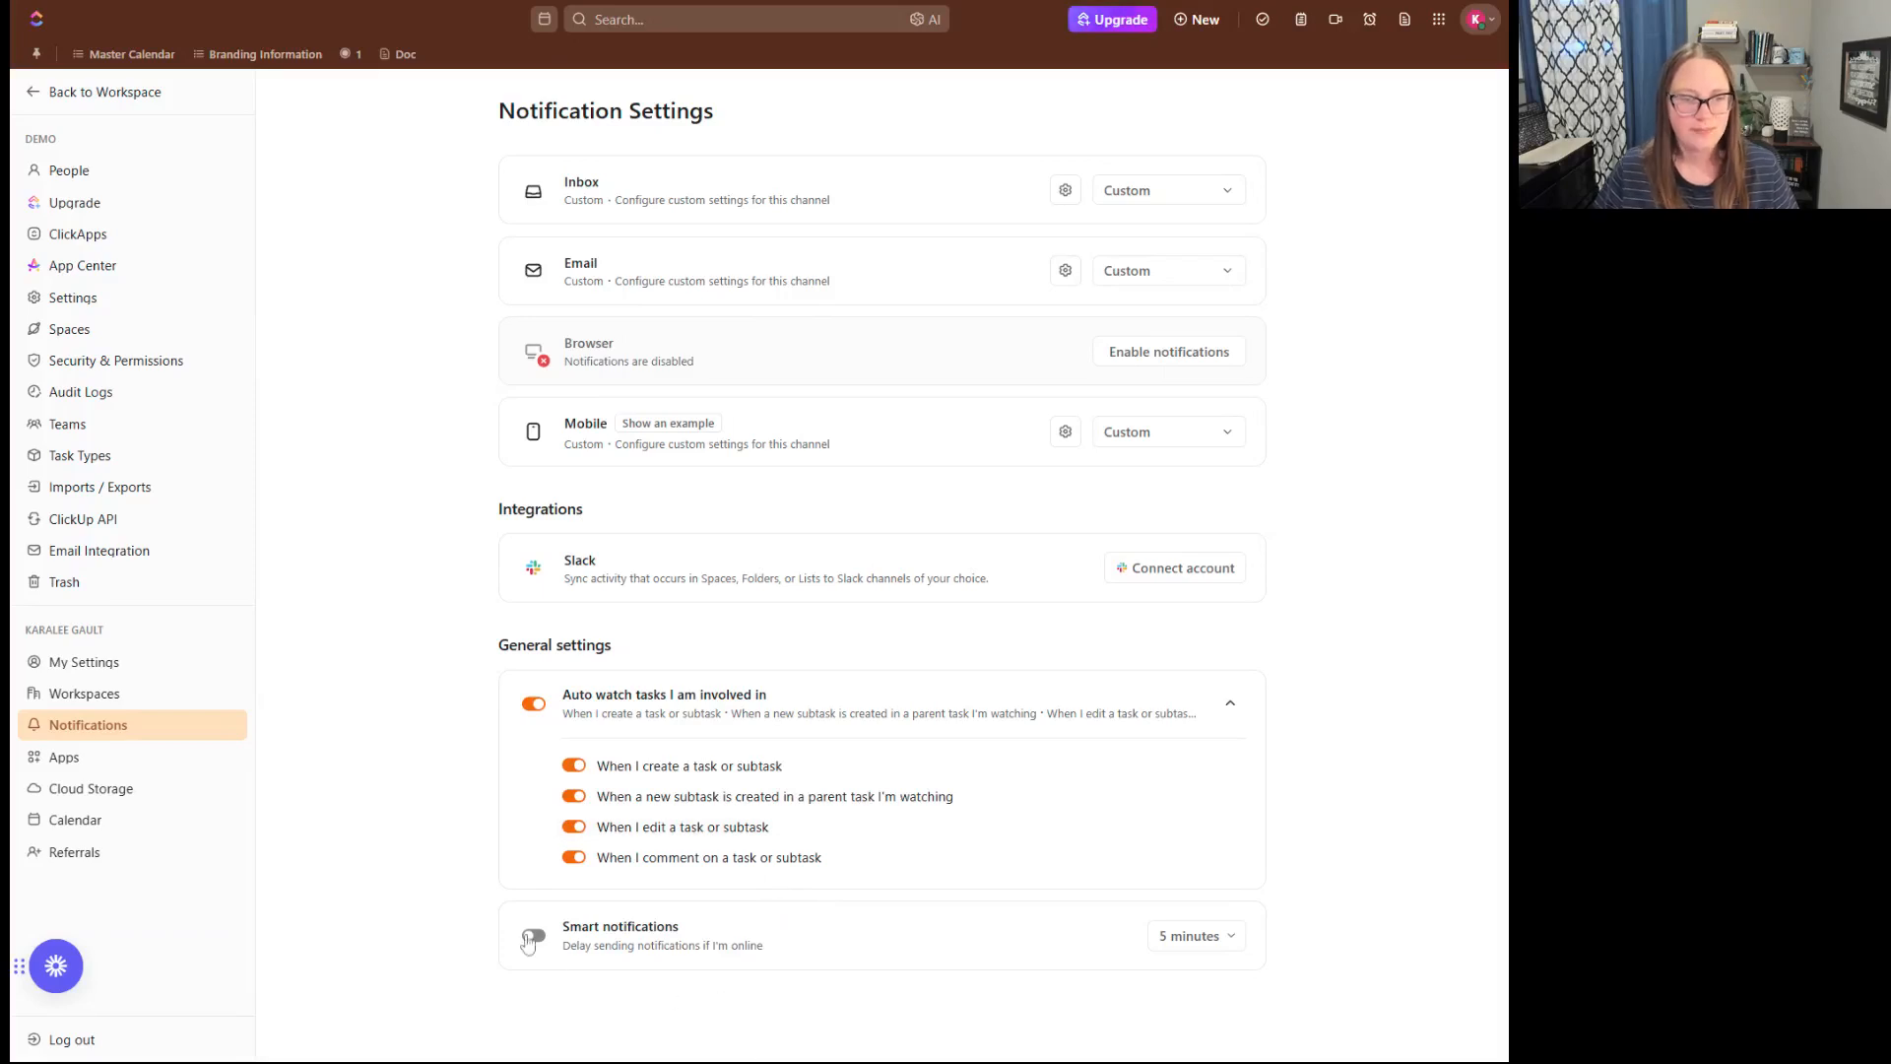
# - Turn off auto watch for all tasks I am involved in and enable smart notifications with a 2 hours delay
pyautogui.click(534, 703)
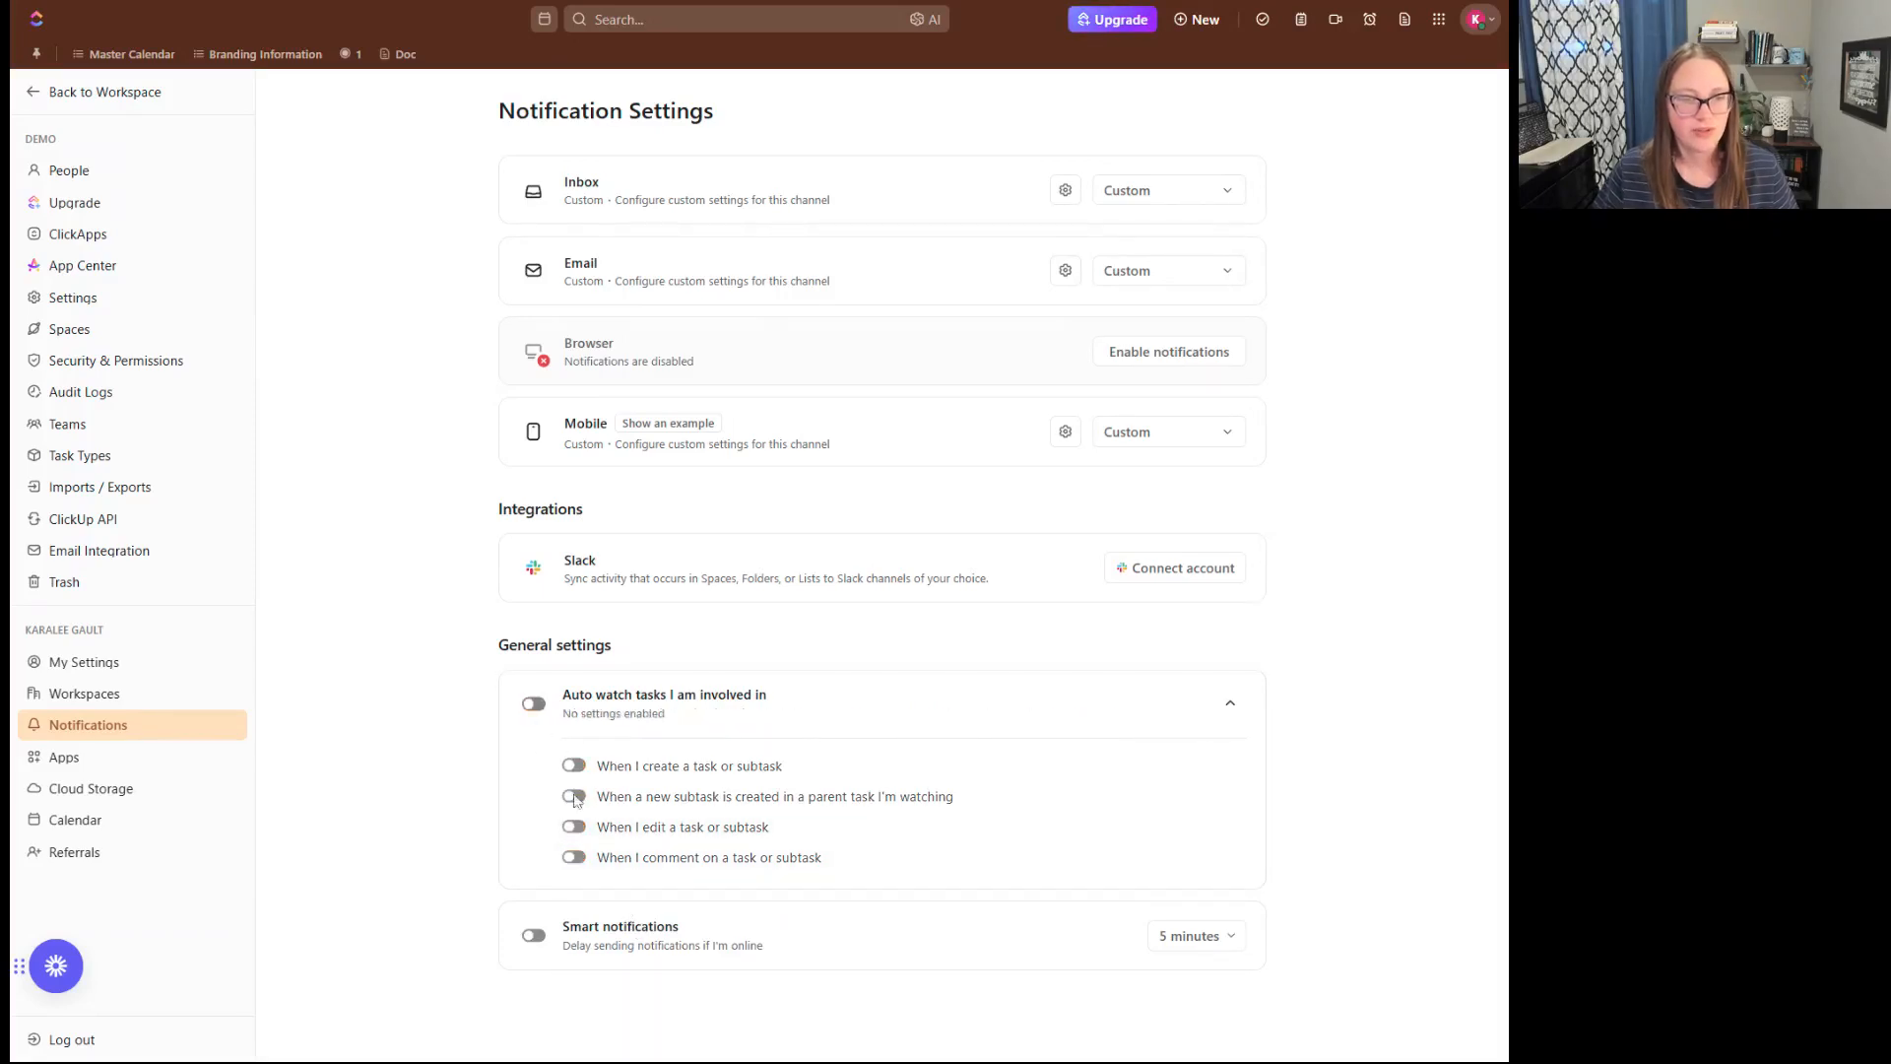
pyautogui.click(534, 938)
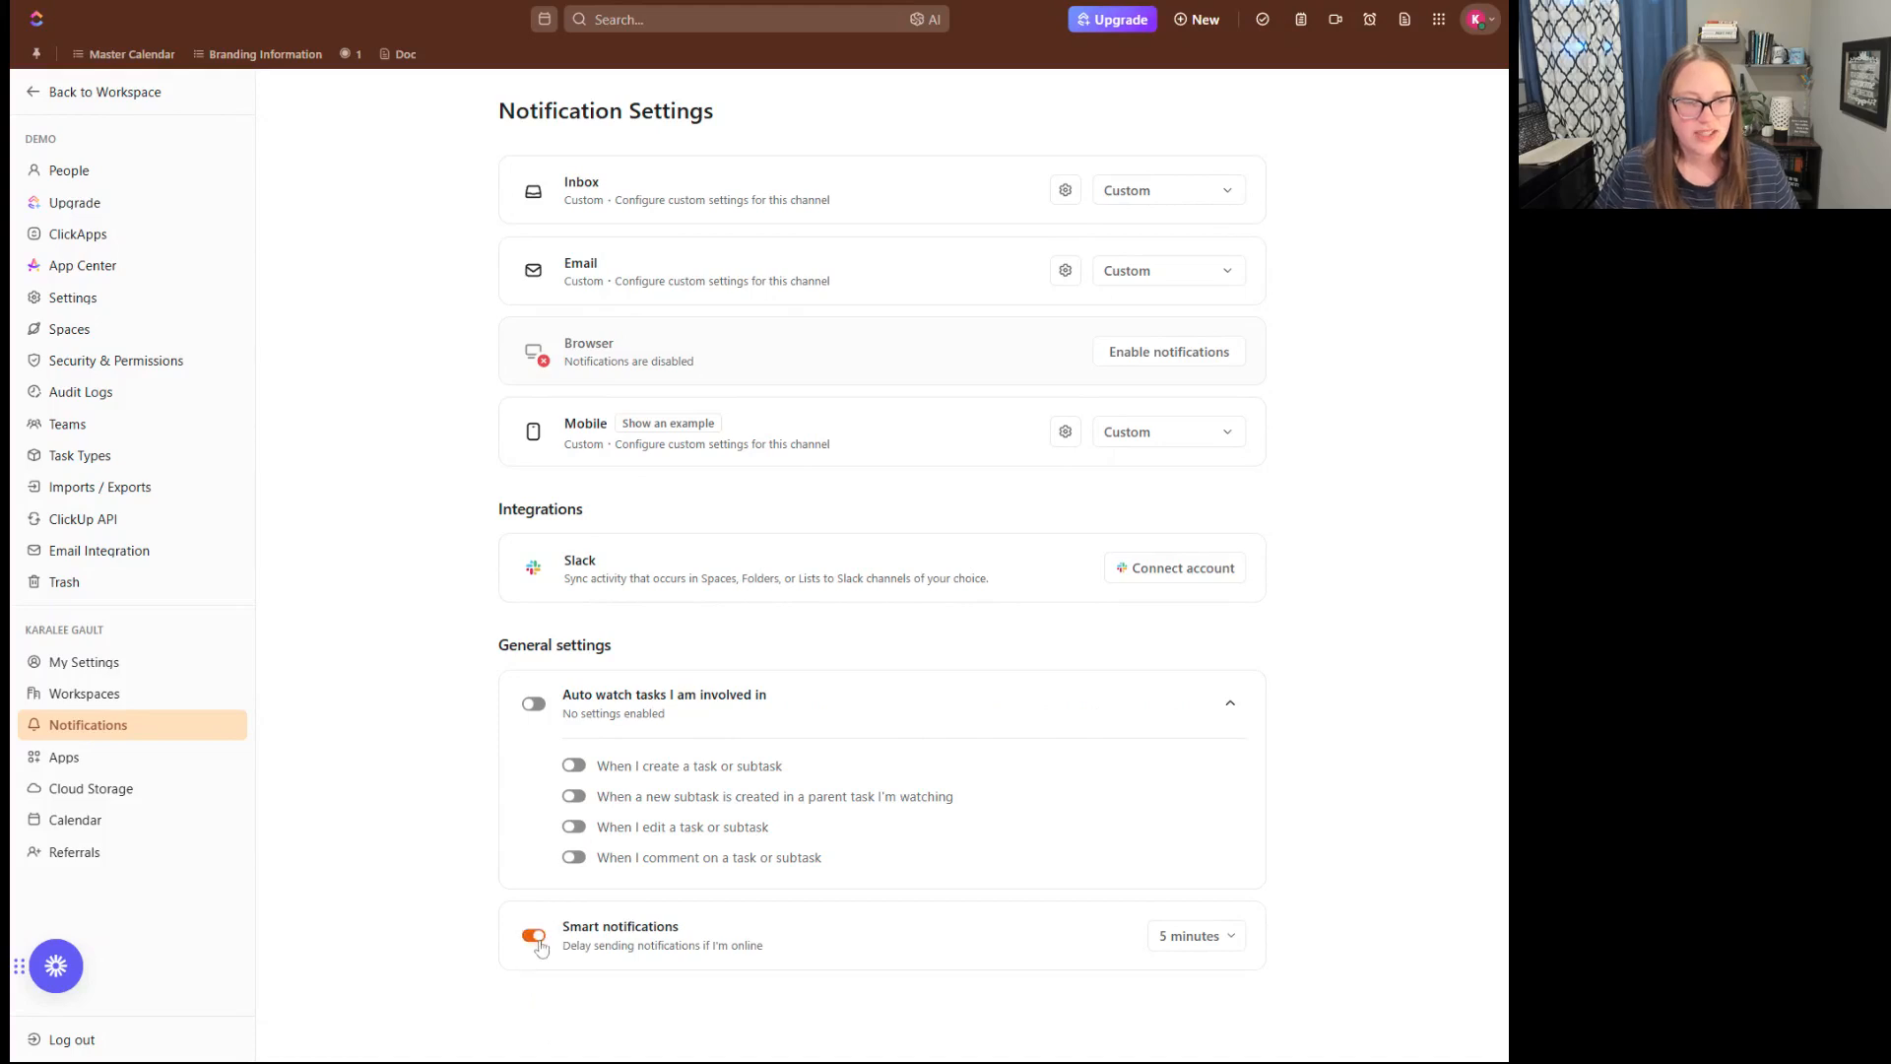
pyautogui.click(1202, 937)
pyautogui.click(1350, 914)
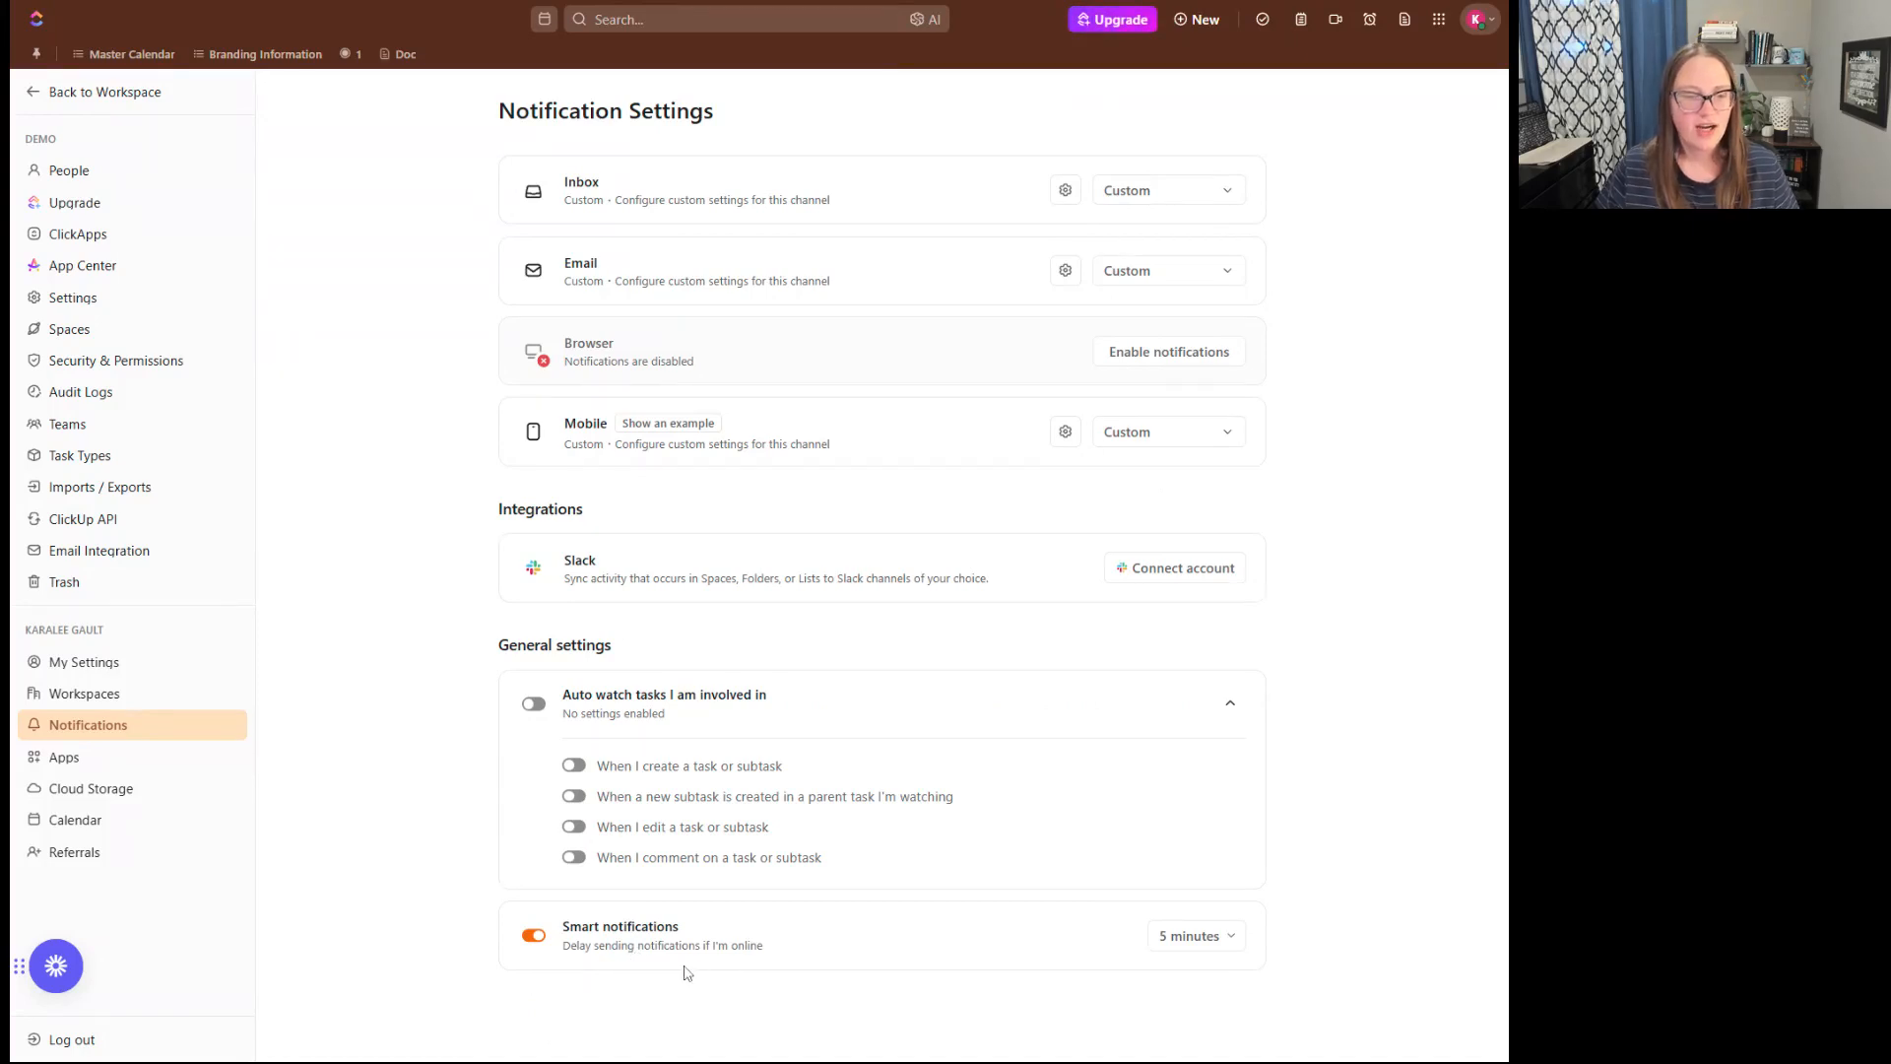
pyautogui.click(1231, 936)
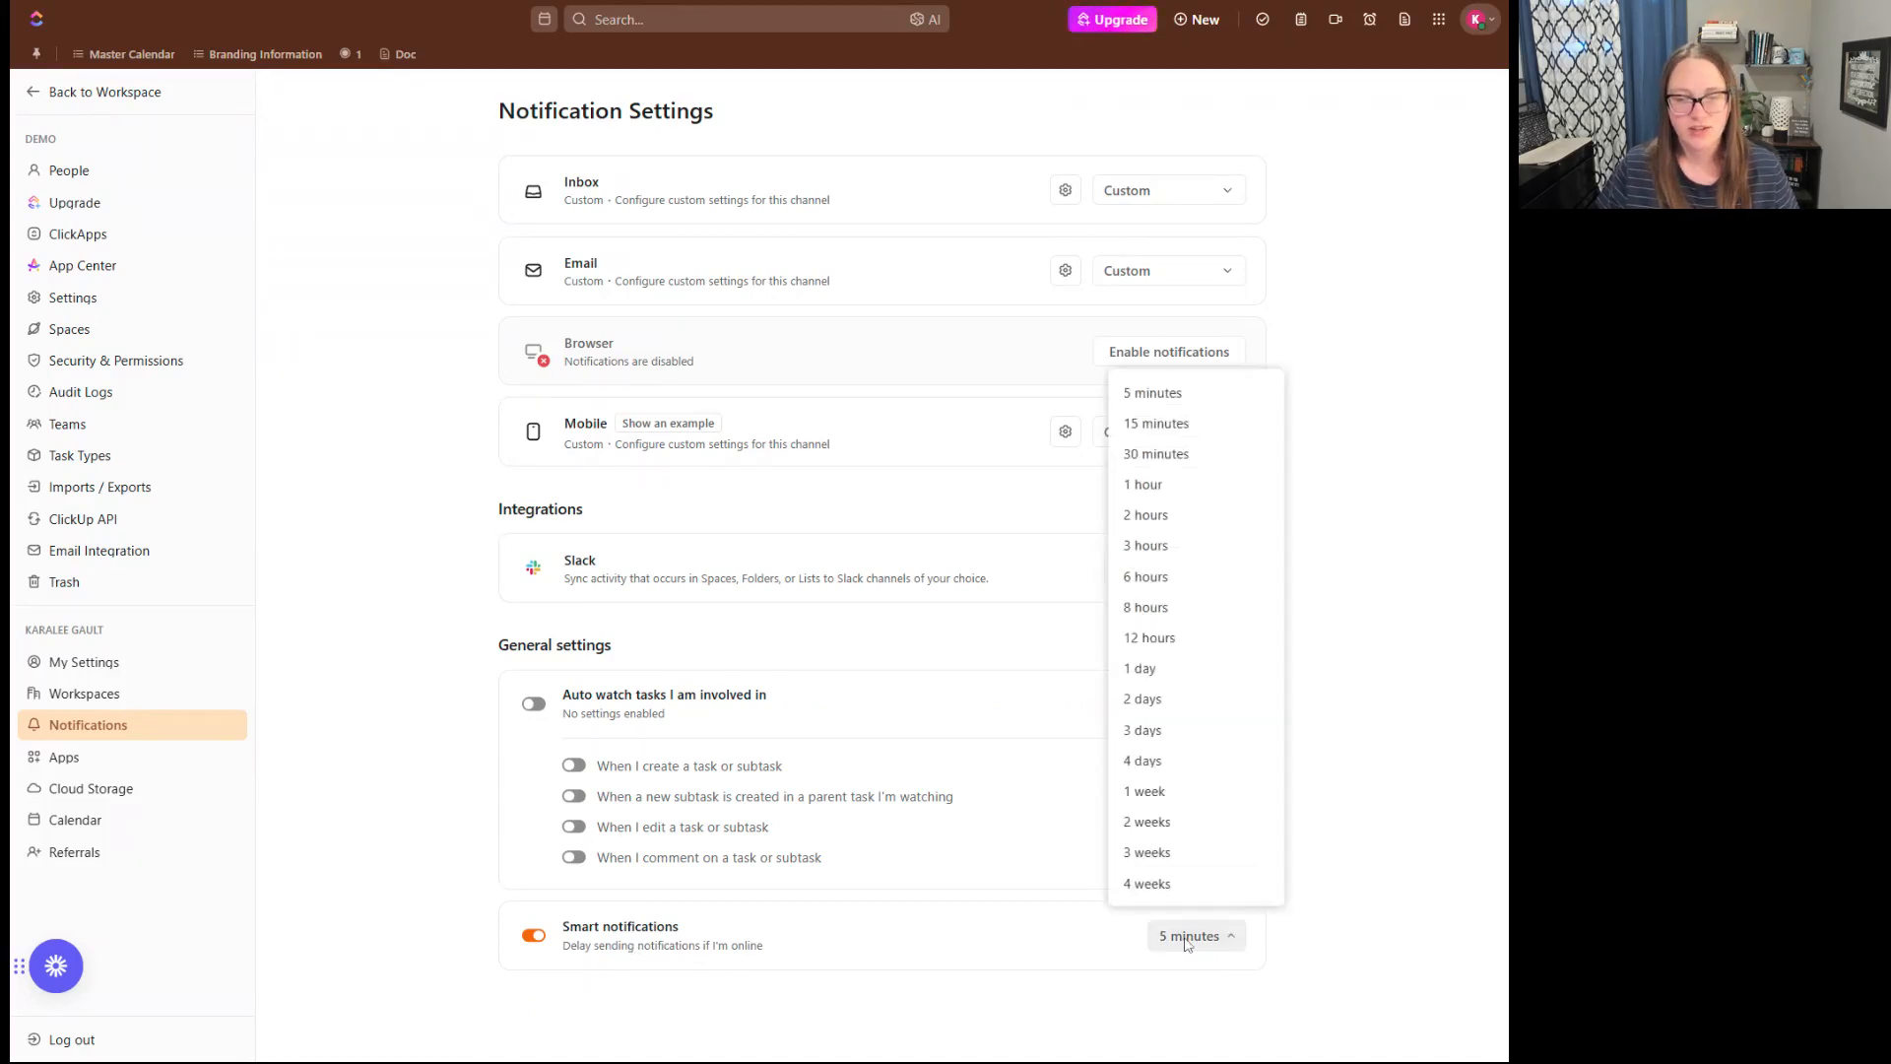
pyautogui.click(1180, 513)
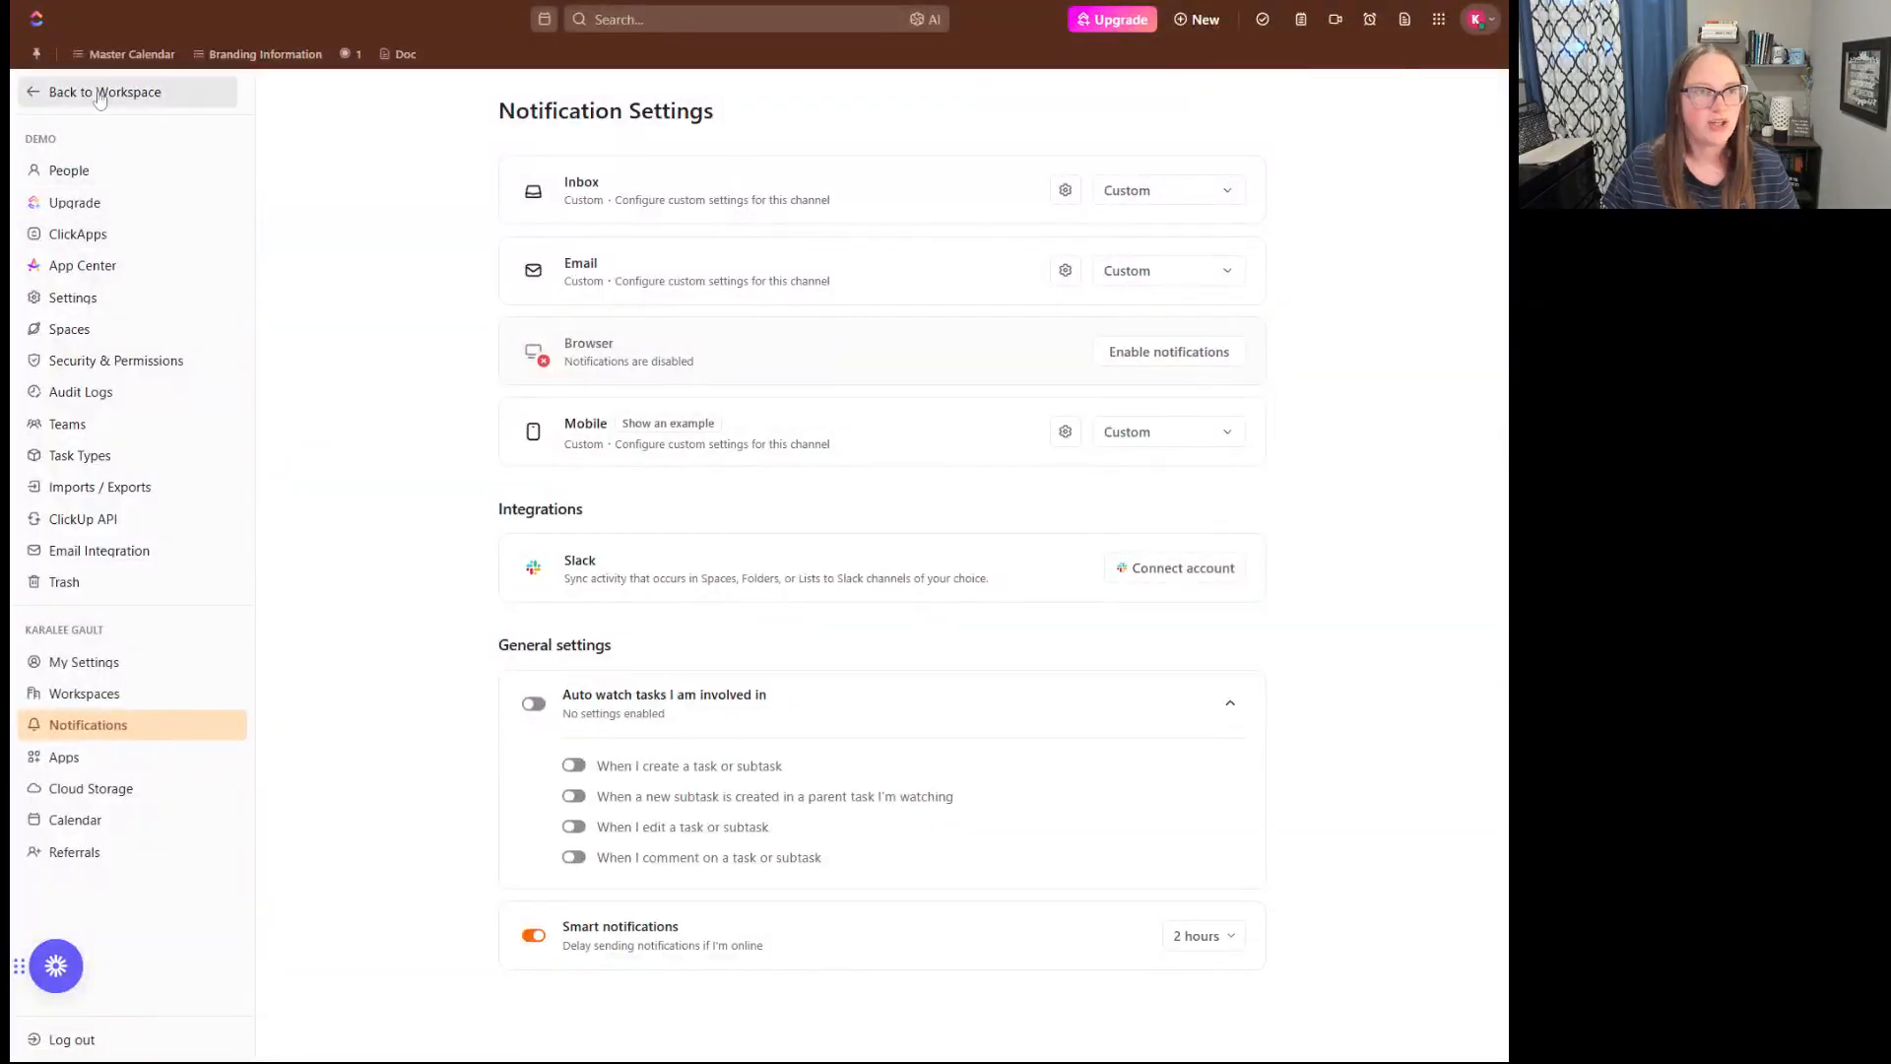
# - Return to the workspace inbox and look through its Important, Other, Snoozed and Cleared notifications
pyautogui.click(100, 94)
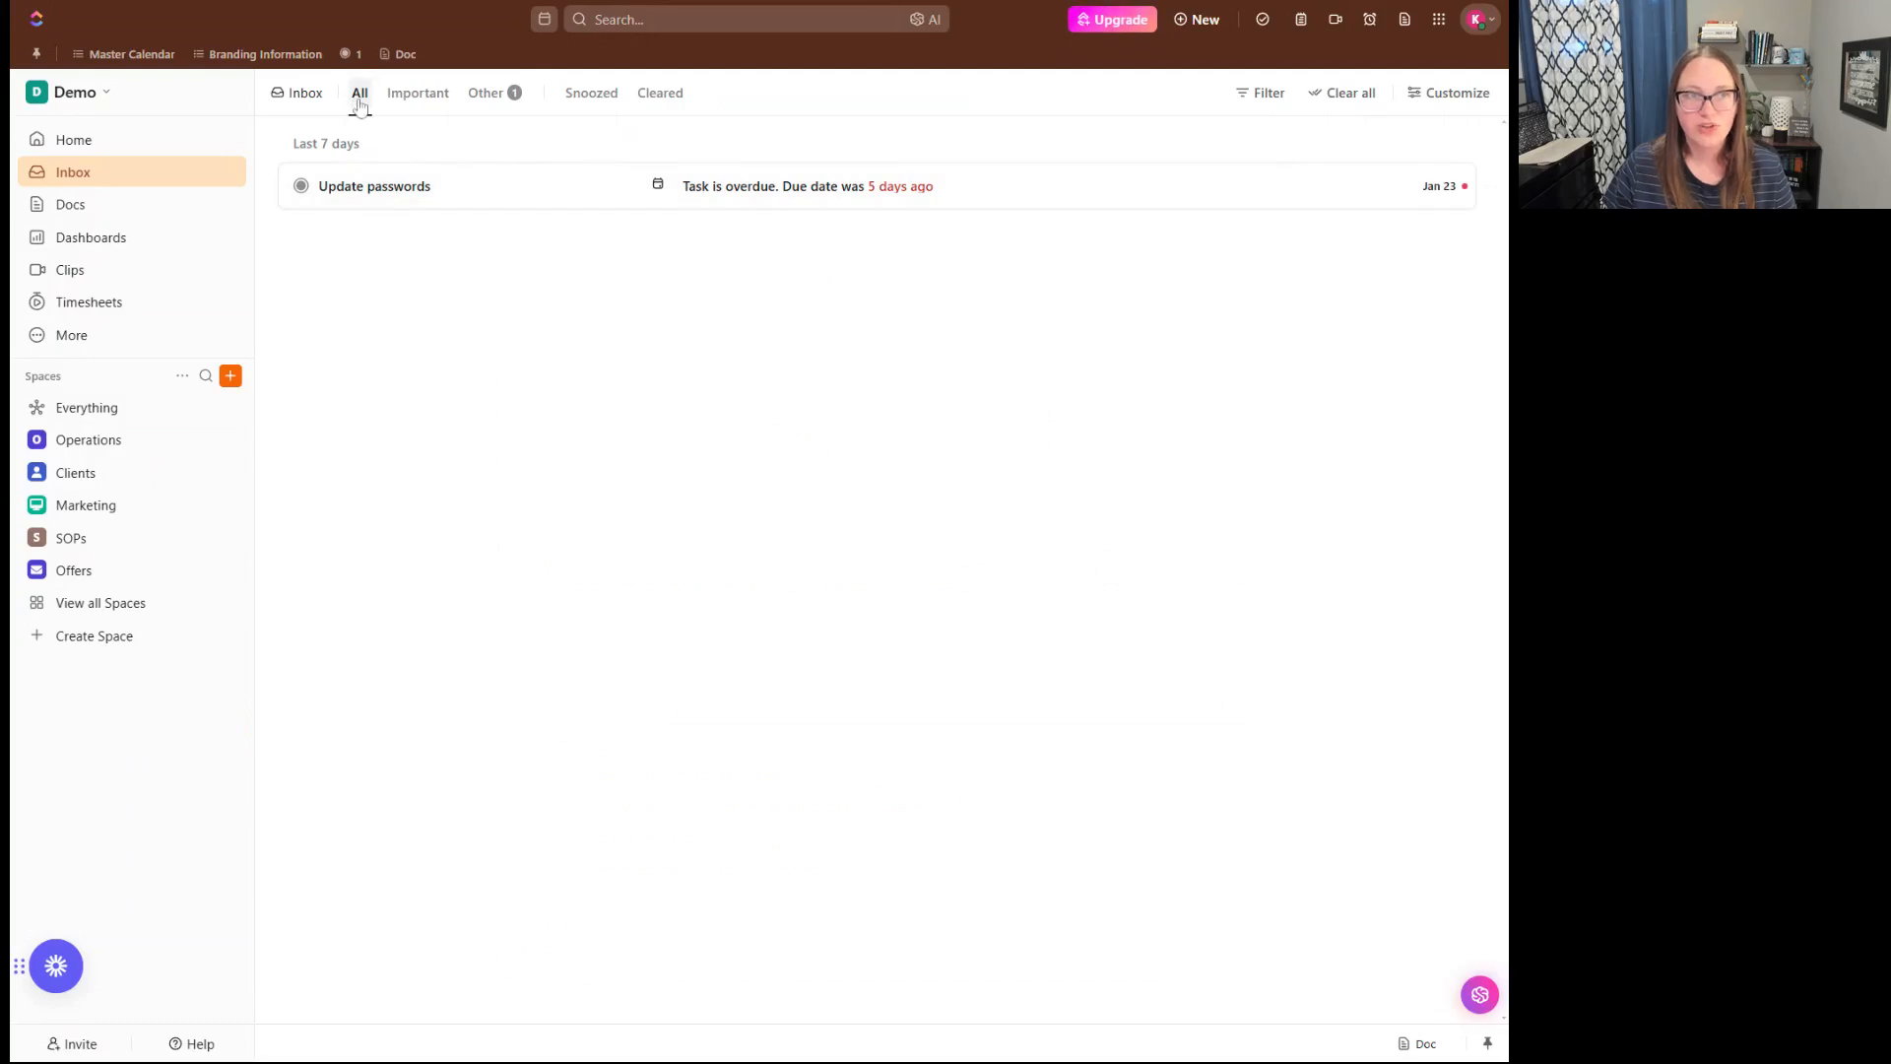
pyautogui.click(439, 103)
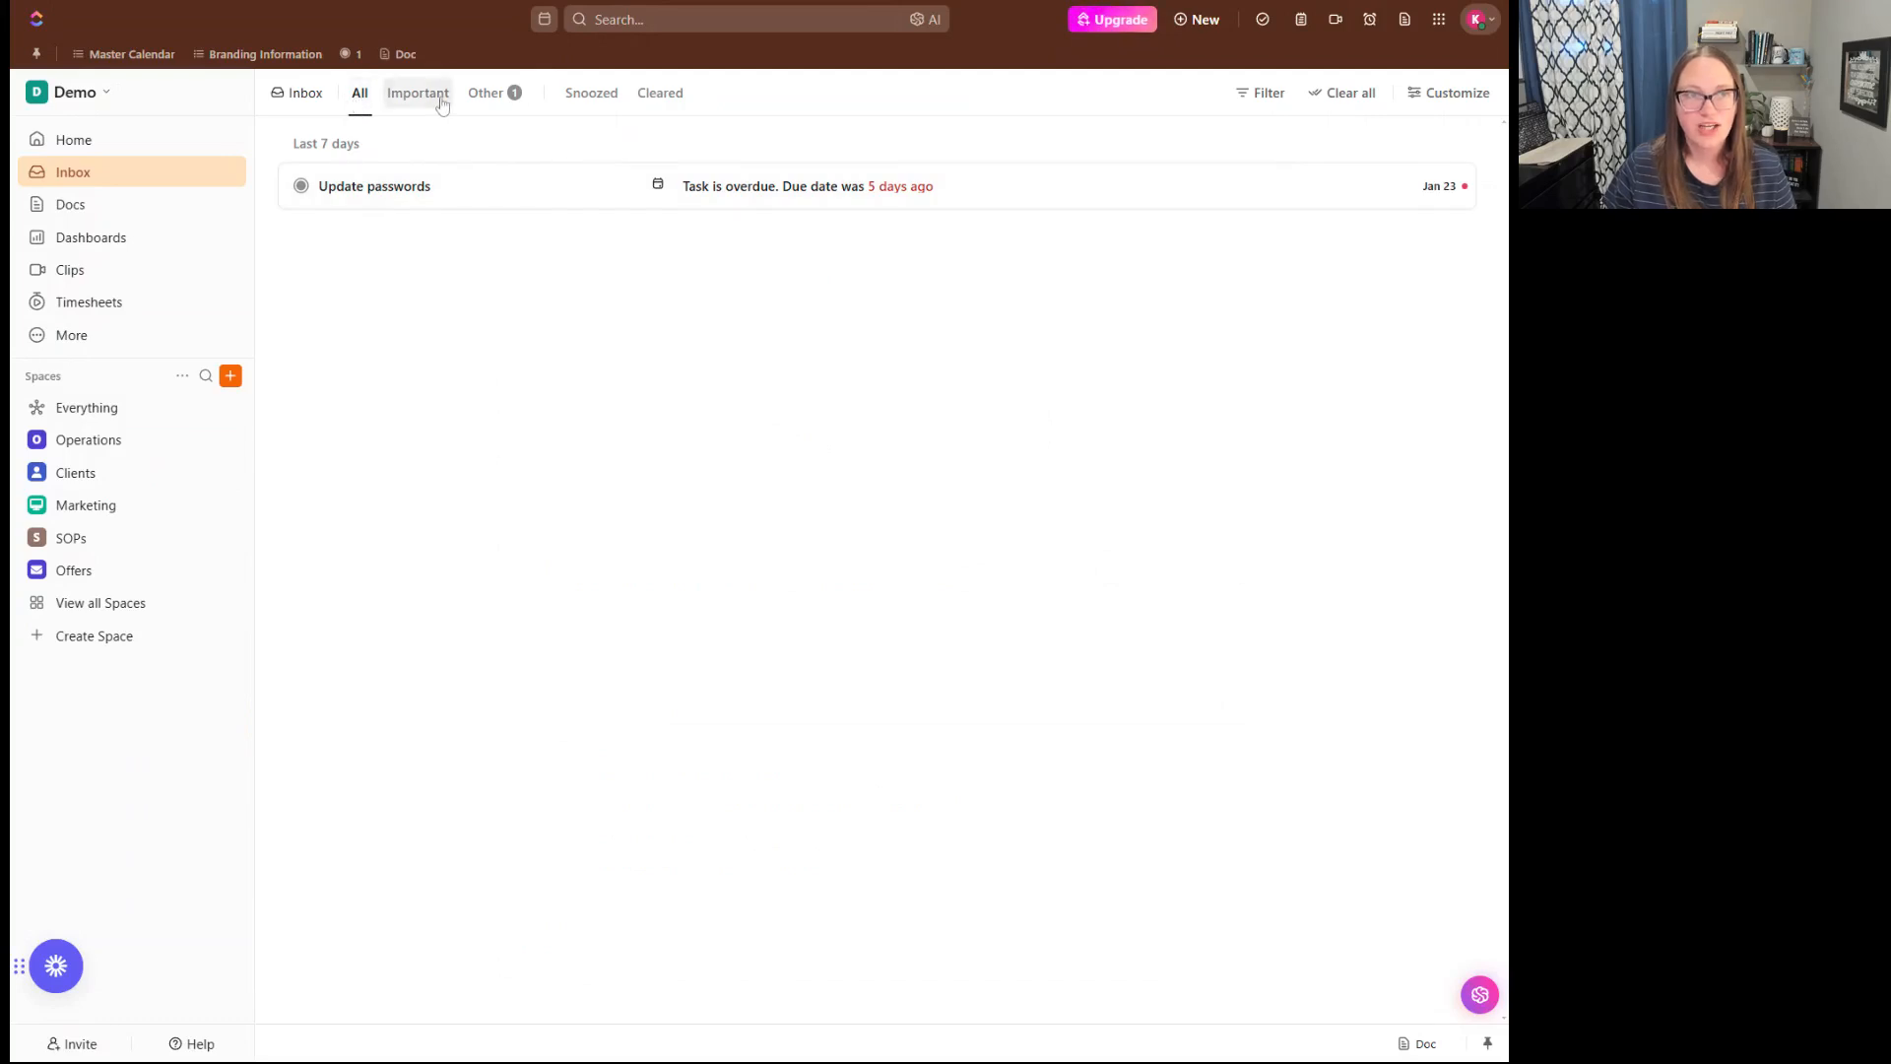
pyautogui.click(500, 102)
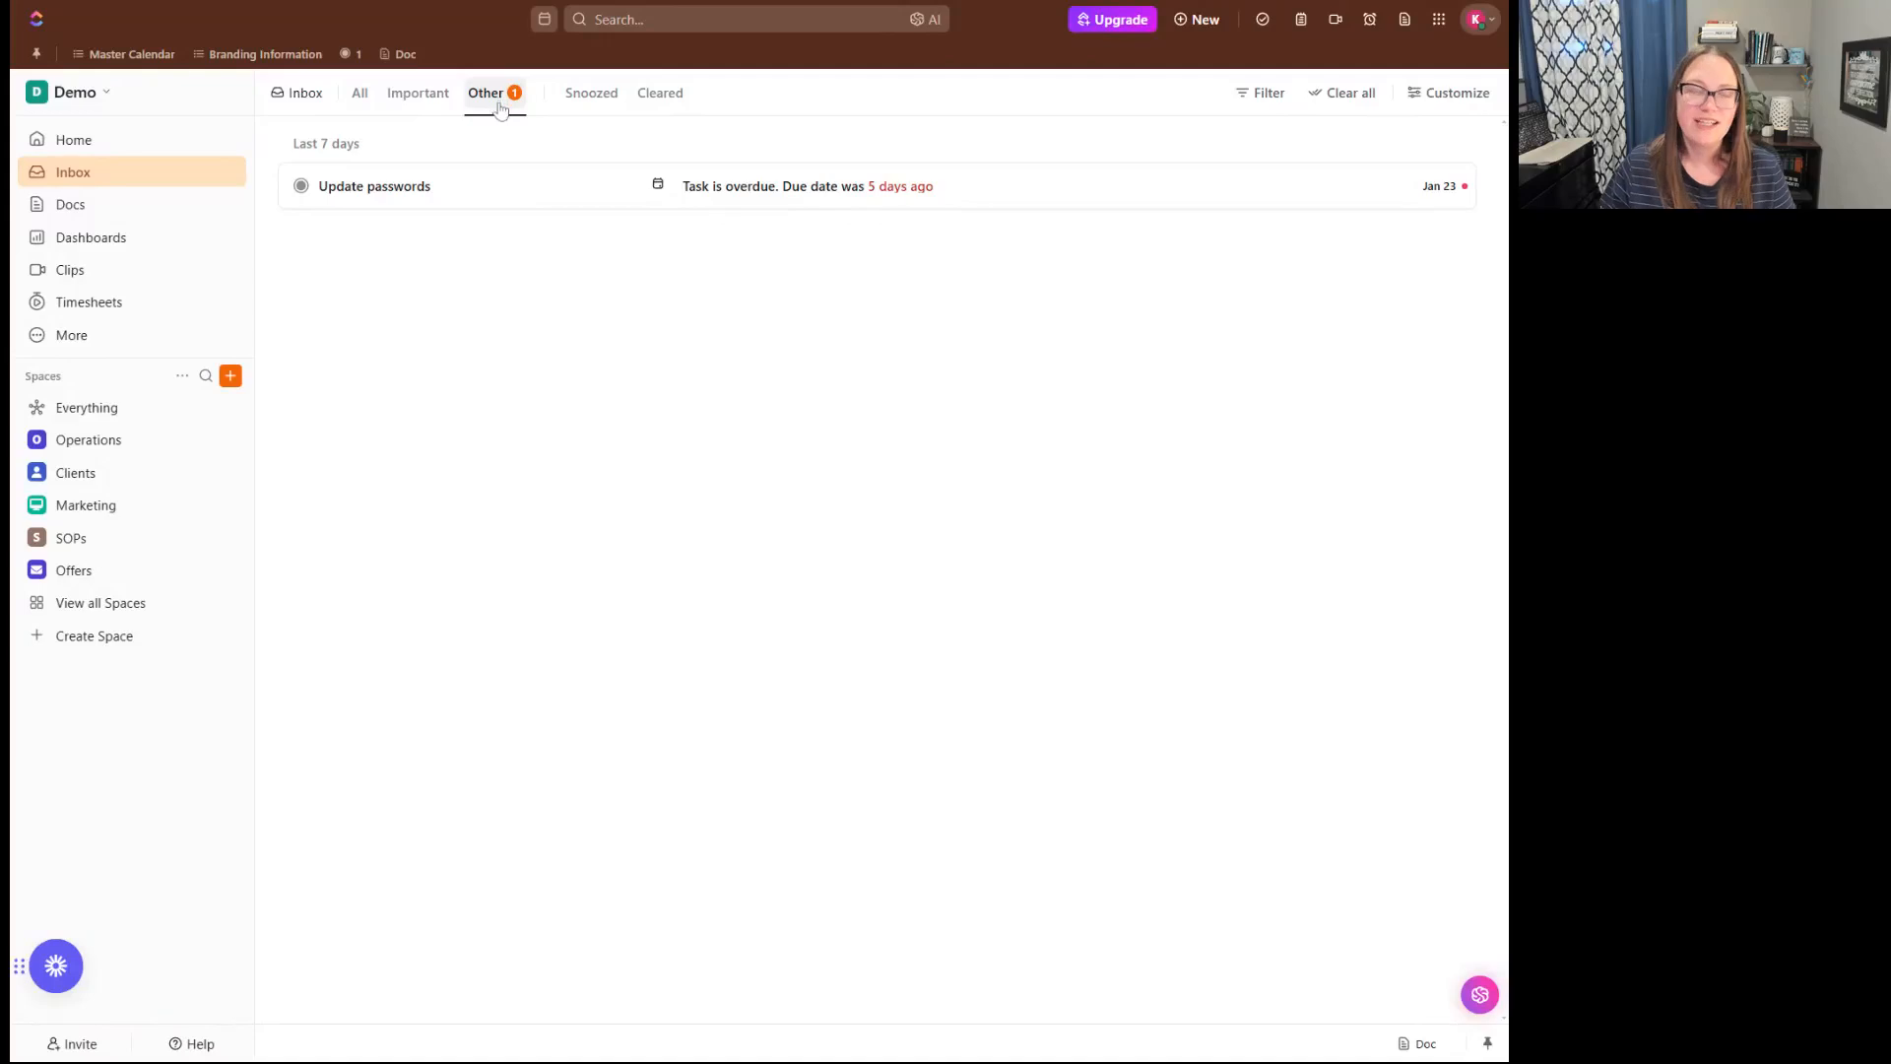
pyautogui.click(591, 94)
pyautogui.click(662, 97)
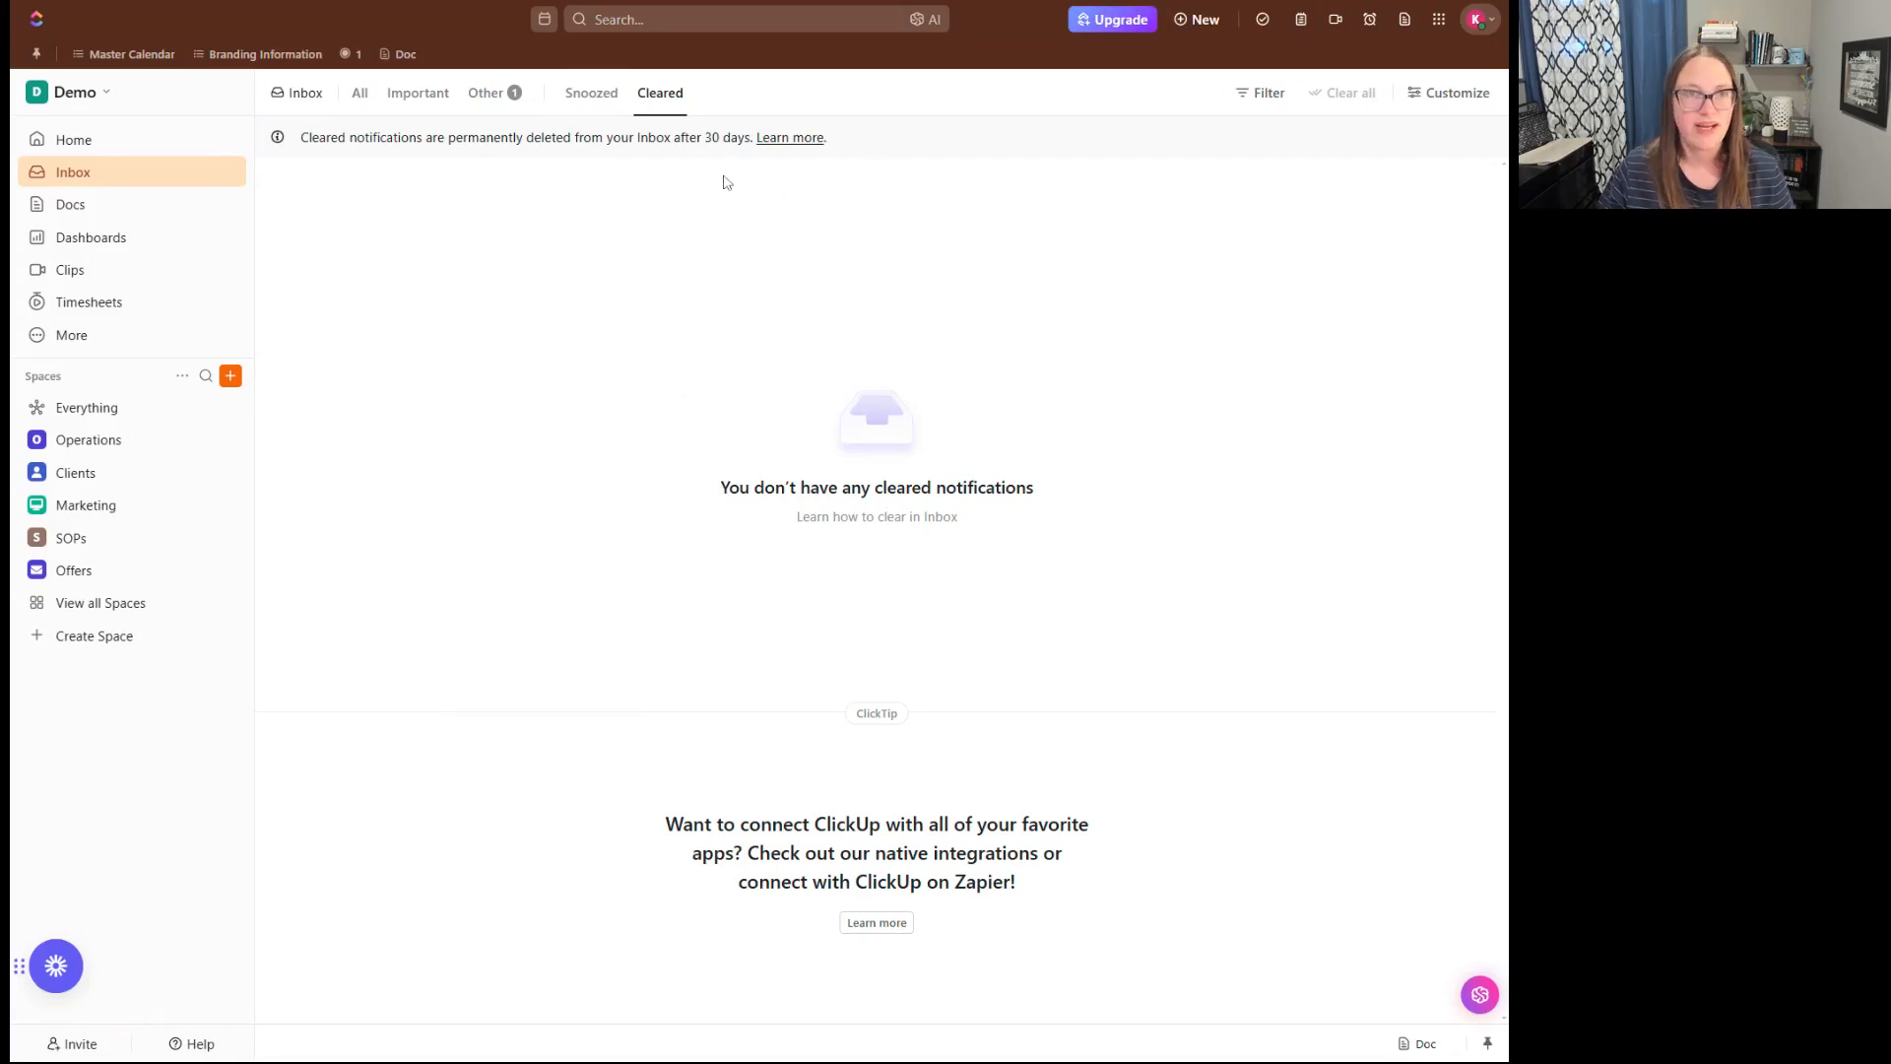
pyautogui.click(589, 95)
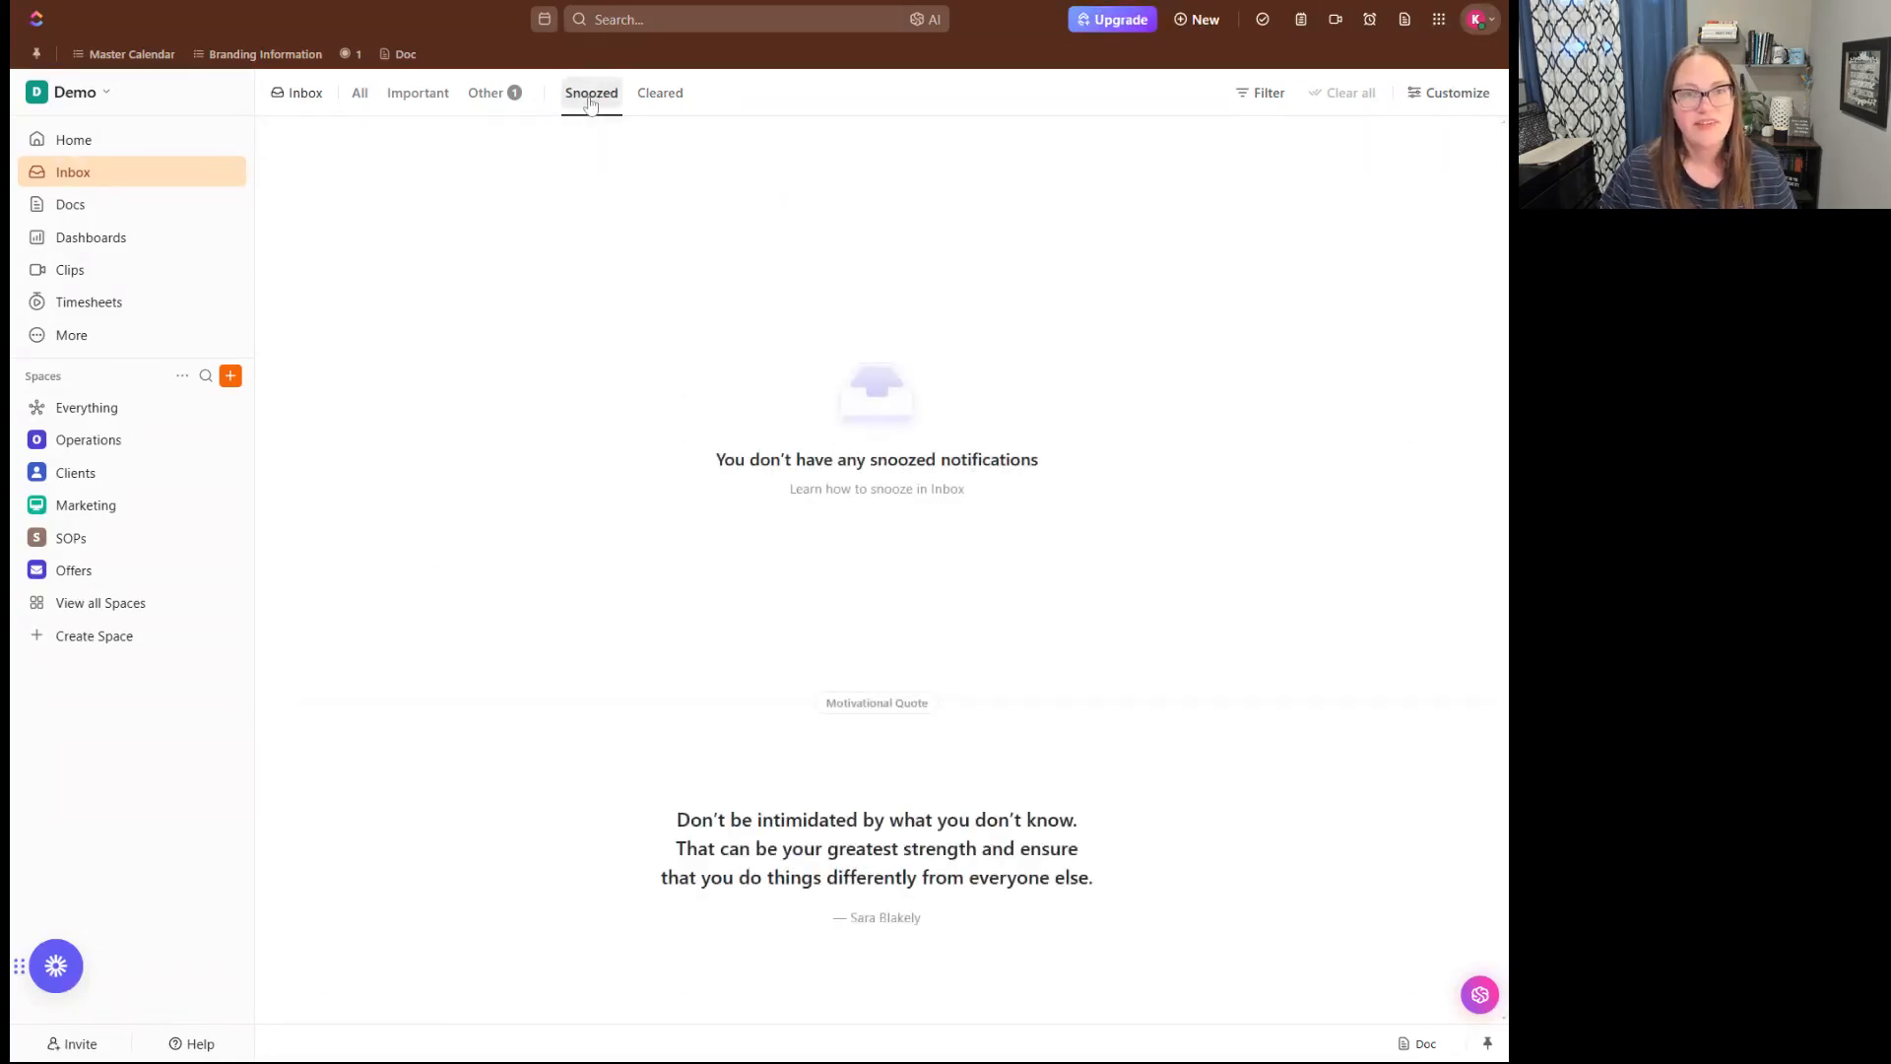
# - Snooze the Update passwords notification from Other until Later this week and check it among the snoozed notifications
pyautogui.click(487, 93)
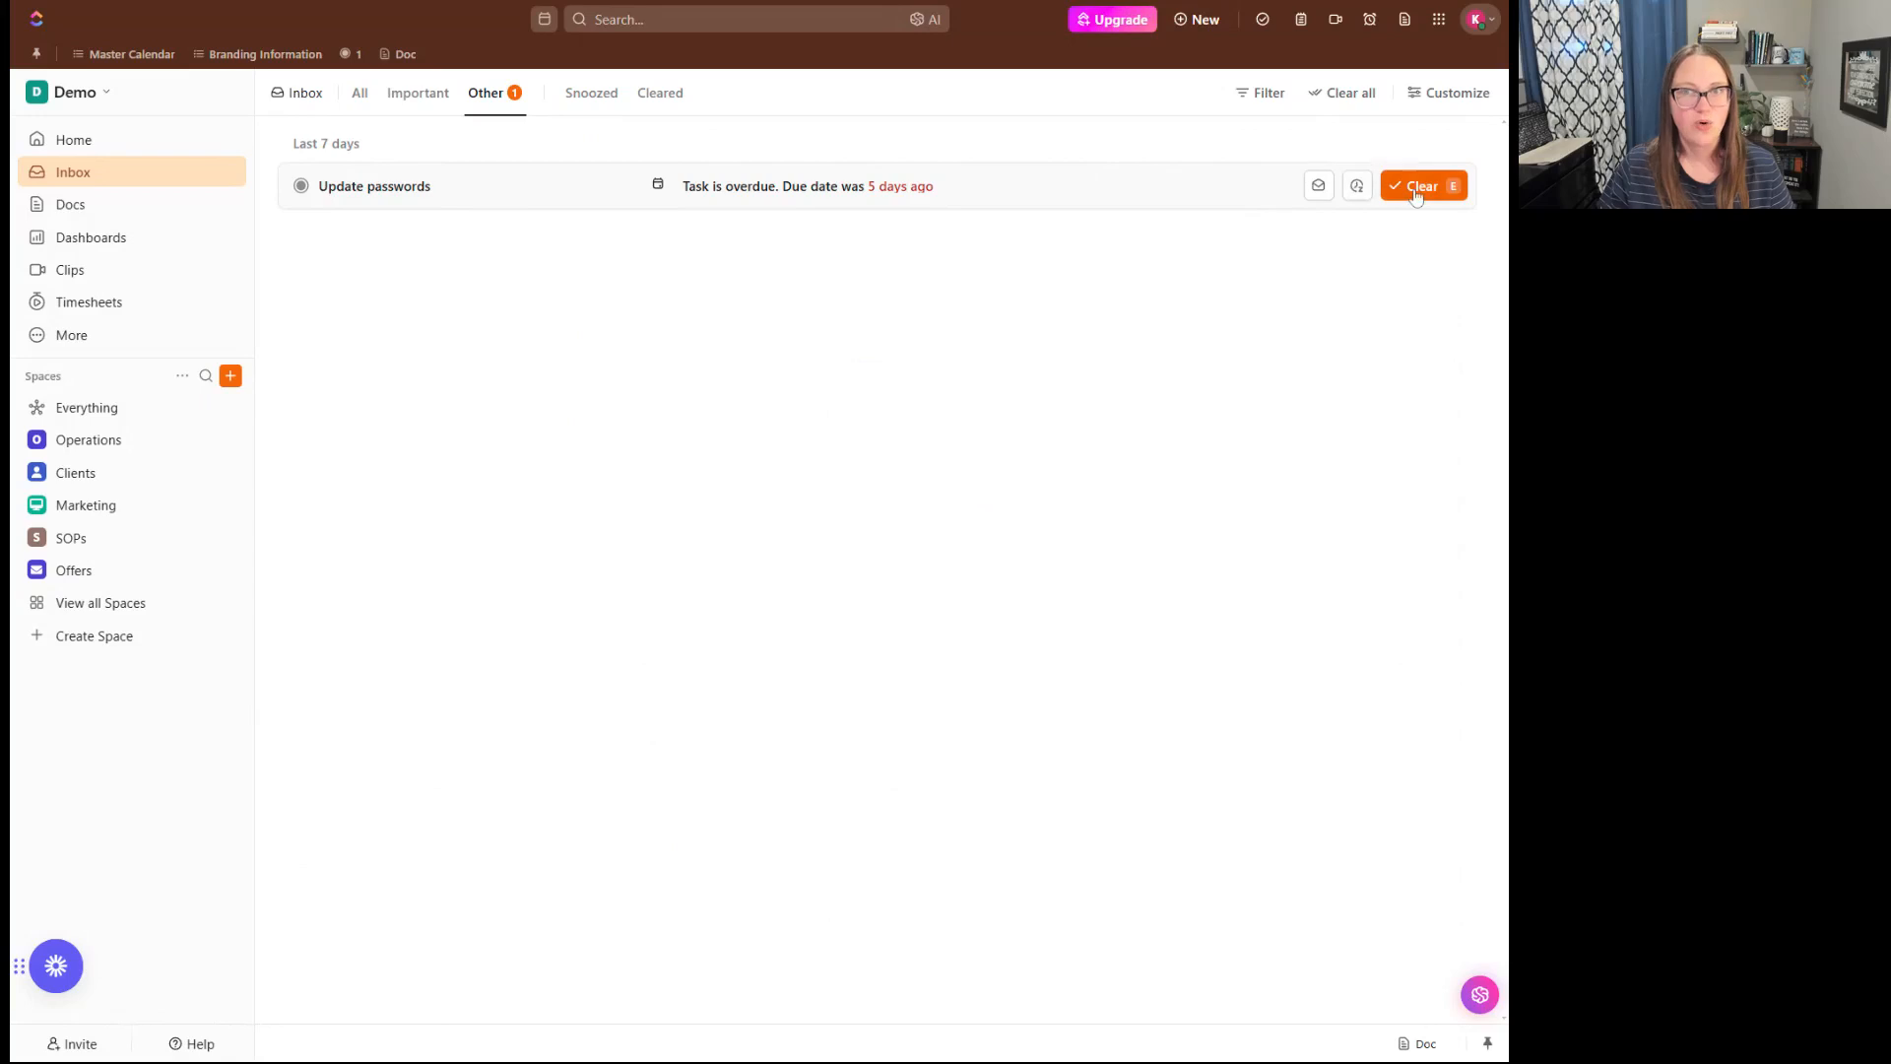
pyautogui.click(1356, 188)
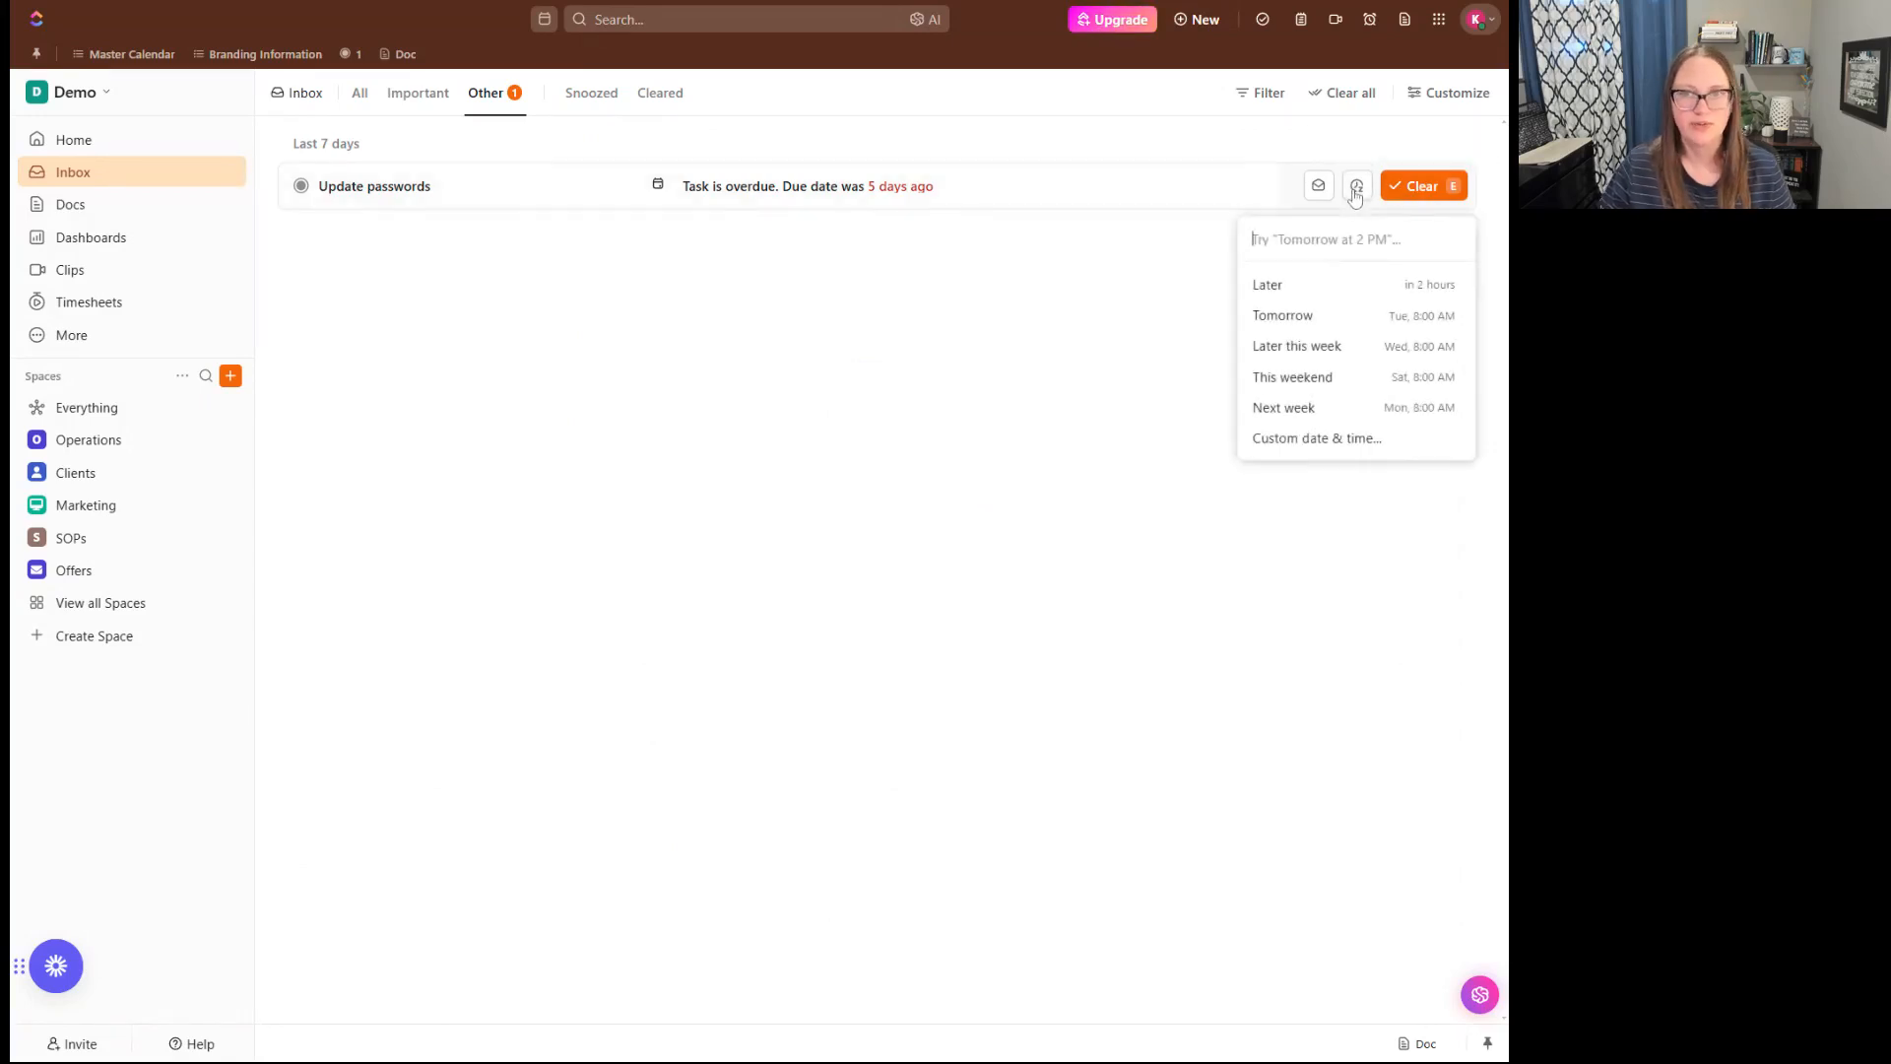
pyautogui.click(1334, 356)
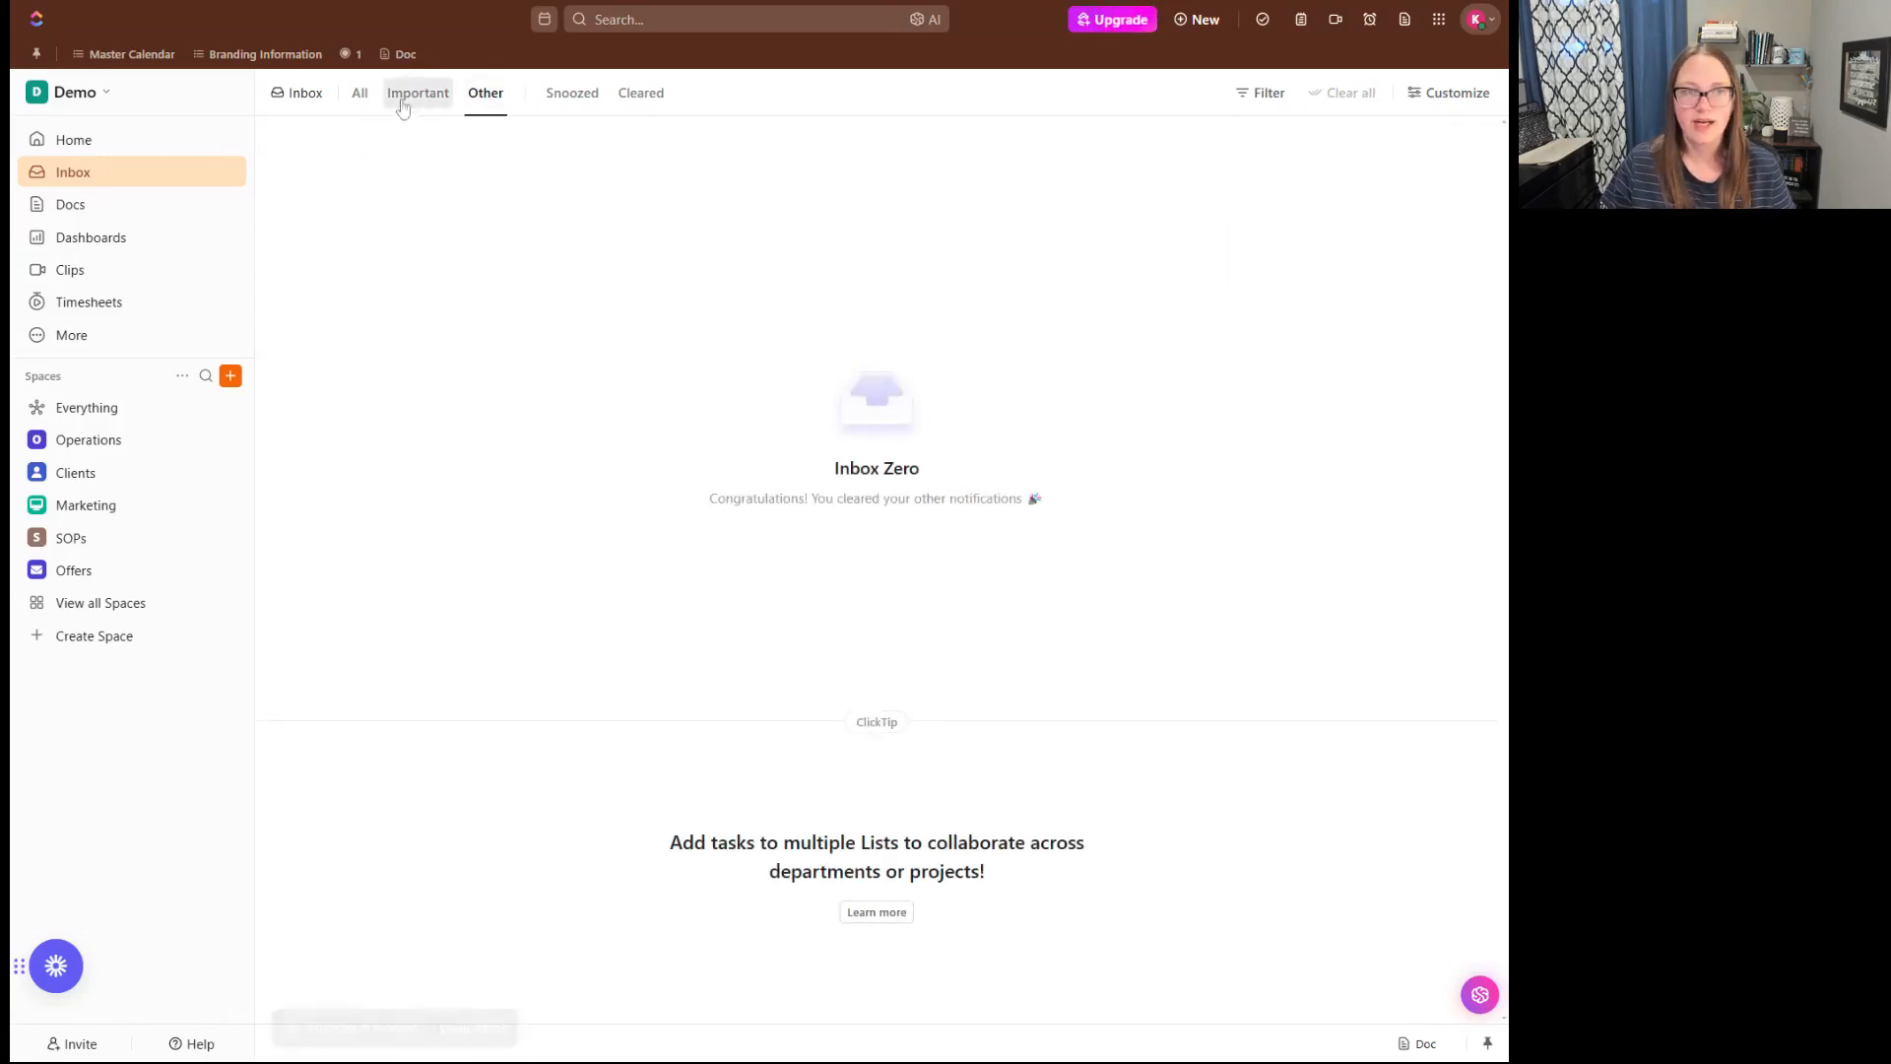
pyautogui.click(360, 92)
pyautogui.click(485, 93)
pyautogui.click(572, 93)
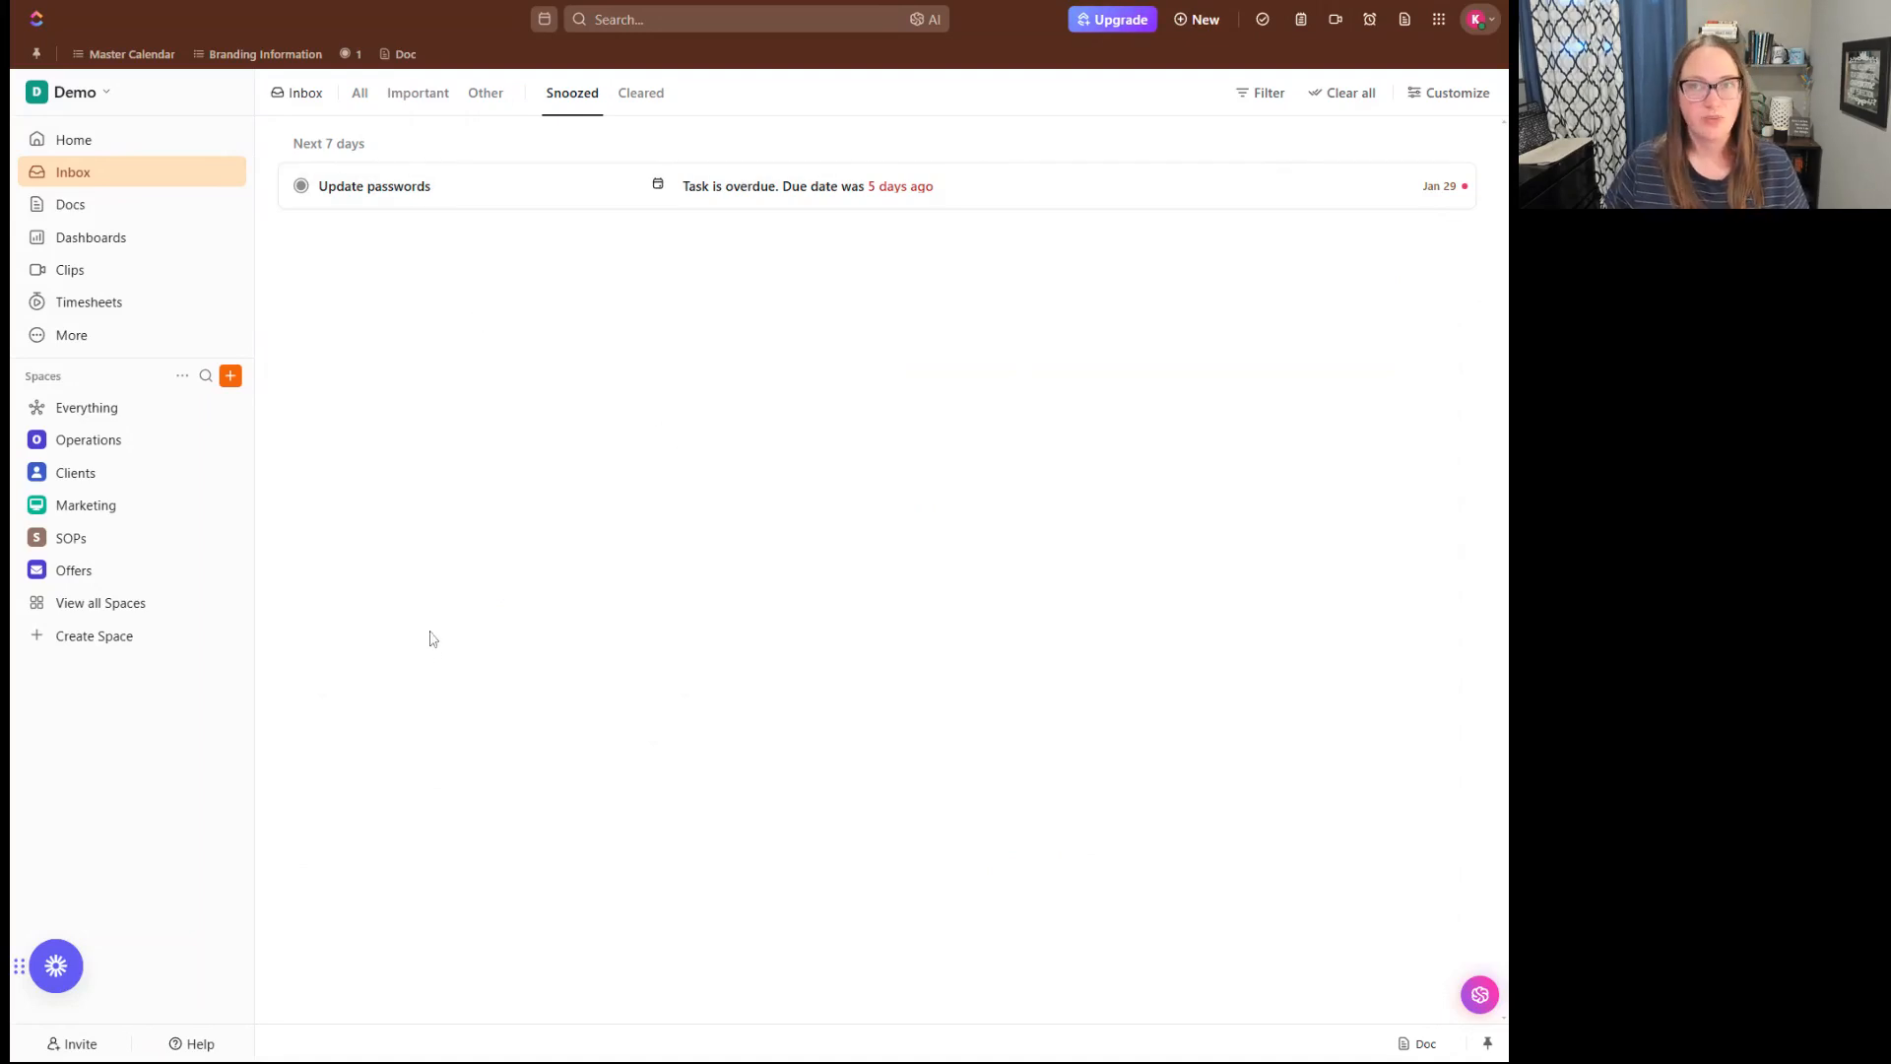
# - Open the inbox customization options, examine which notification types count as important, and close them
pyautogui.click(1449, 96)
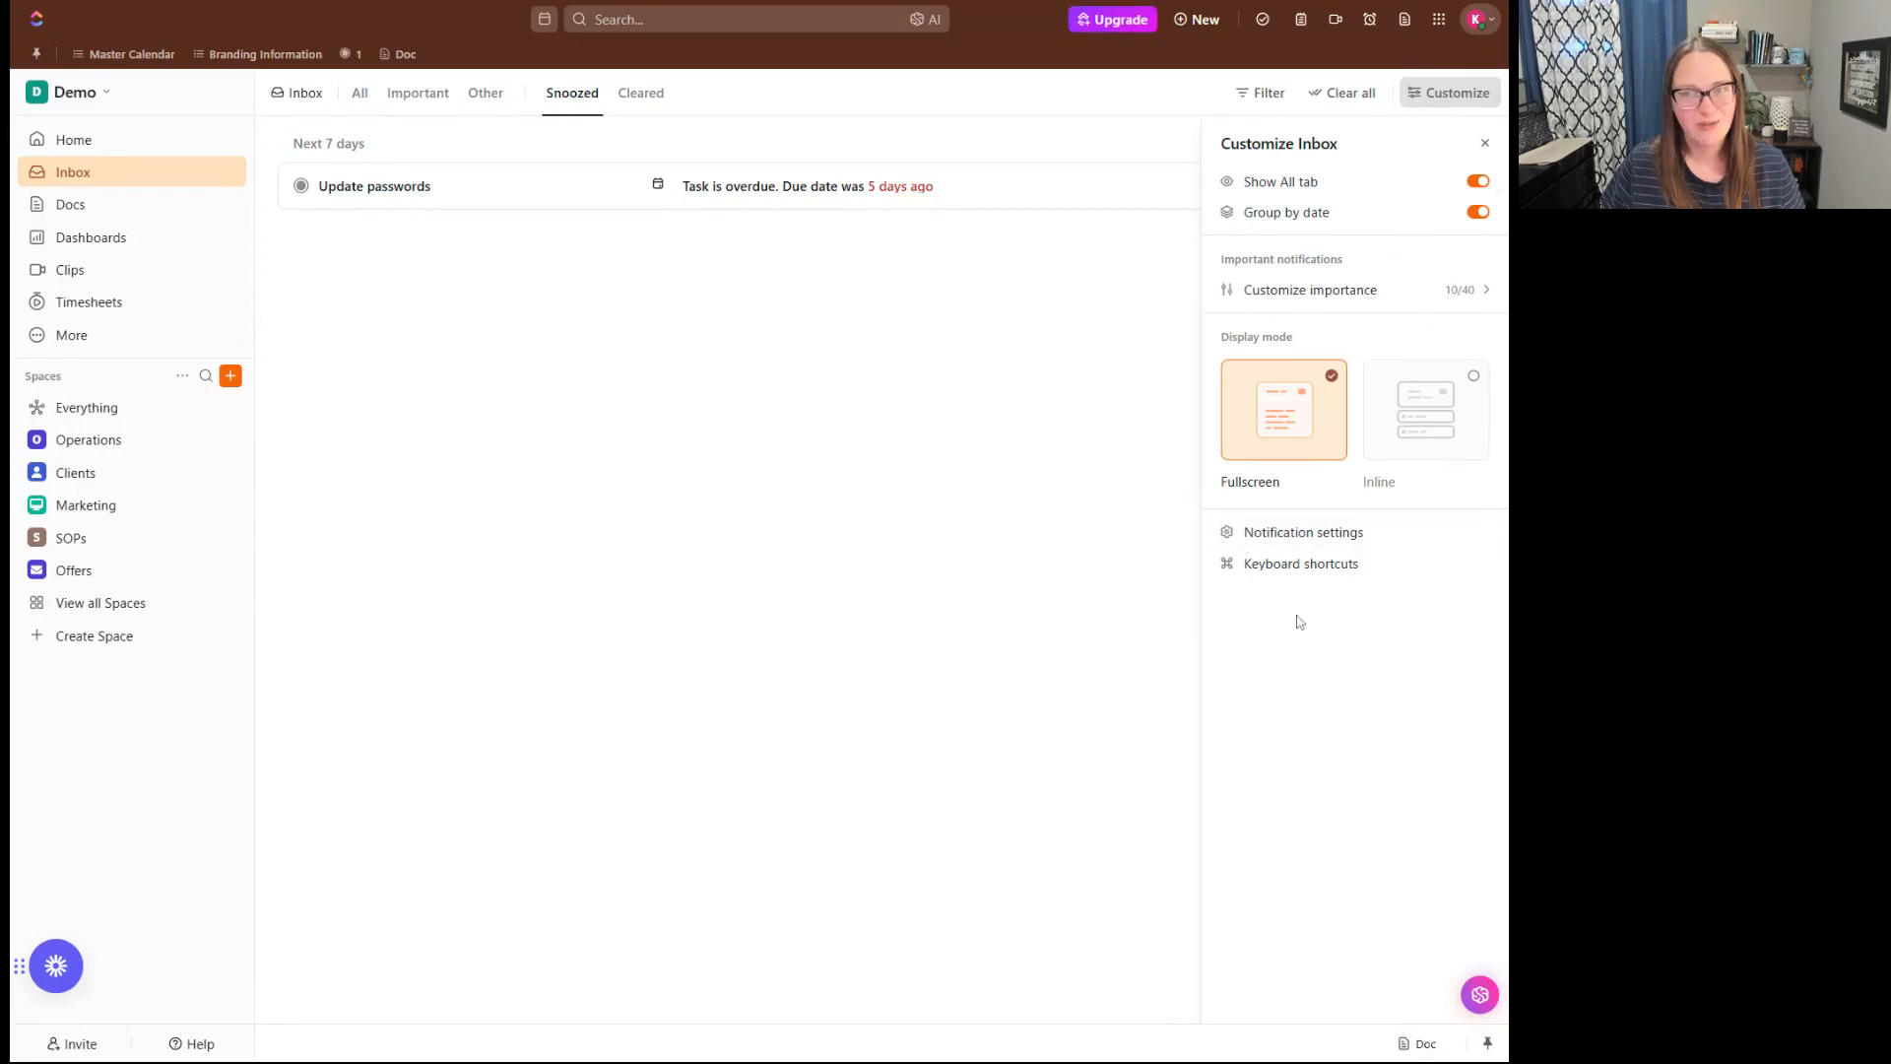
pyautogui.click(1347, 295)
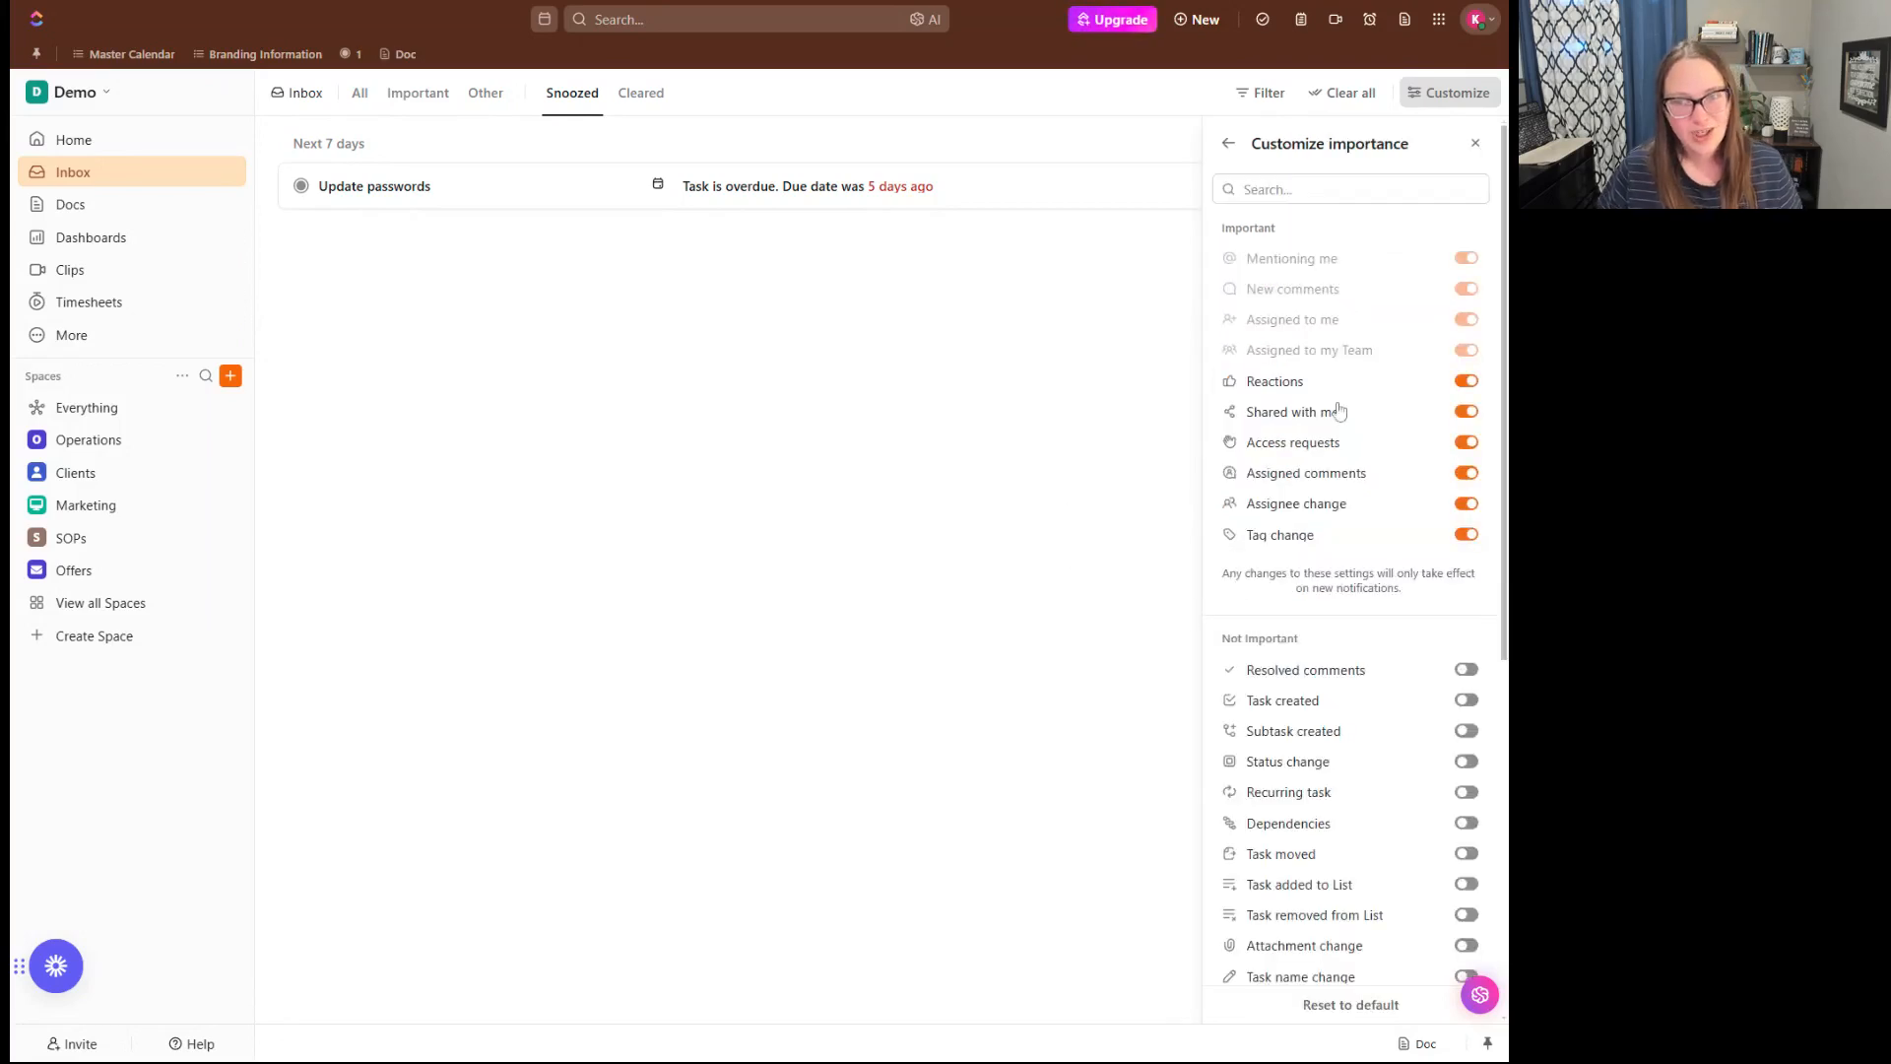
pyautogui.scroll(-6, 1336, 423)
pyautogui.scroll(6, 1337, 394)
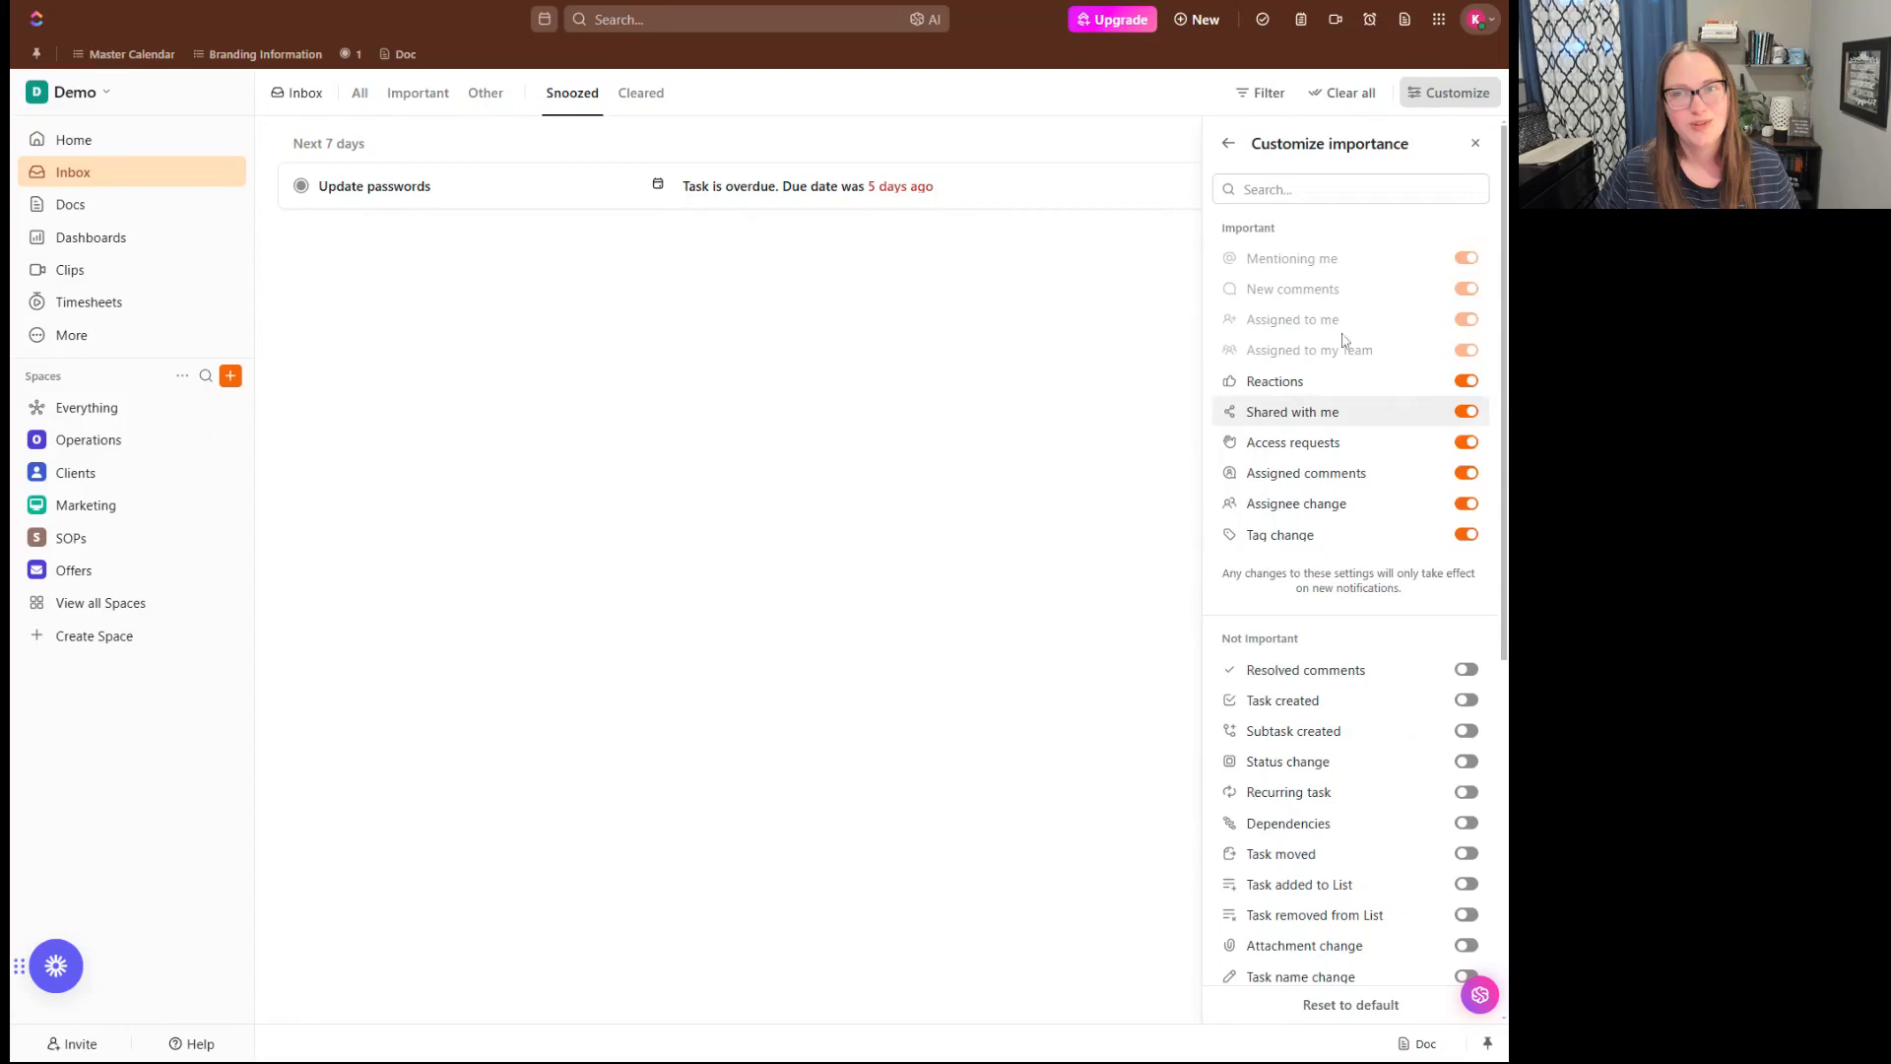
pyautogui.click(1488, 146)
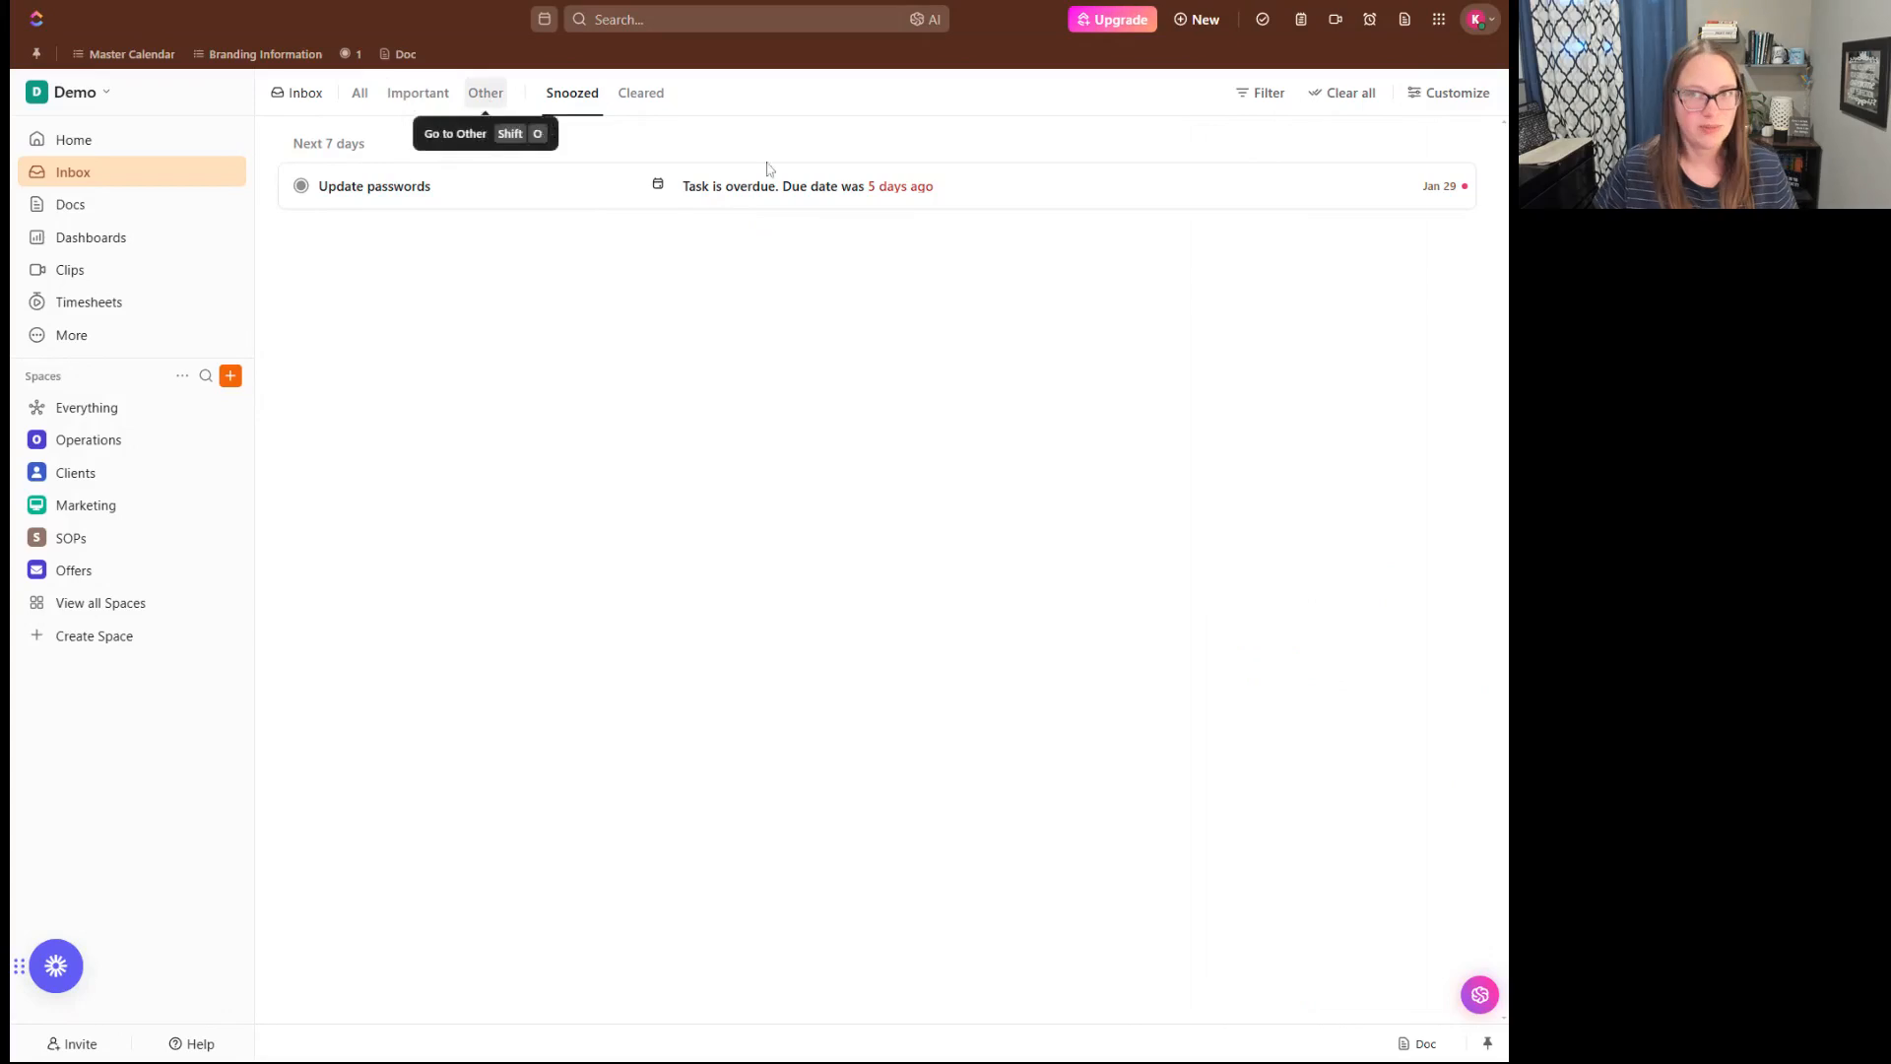
# - Hide the inbox's All tab and try the Inline display mode before setting it back to Fullscreen
pyautogui.click(360, 93)
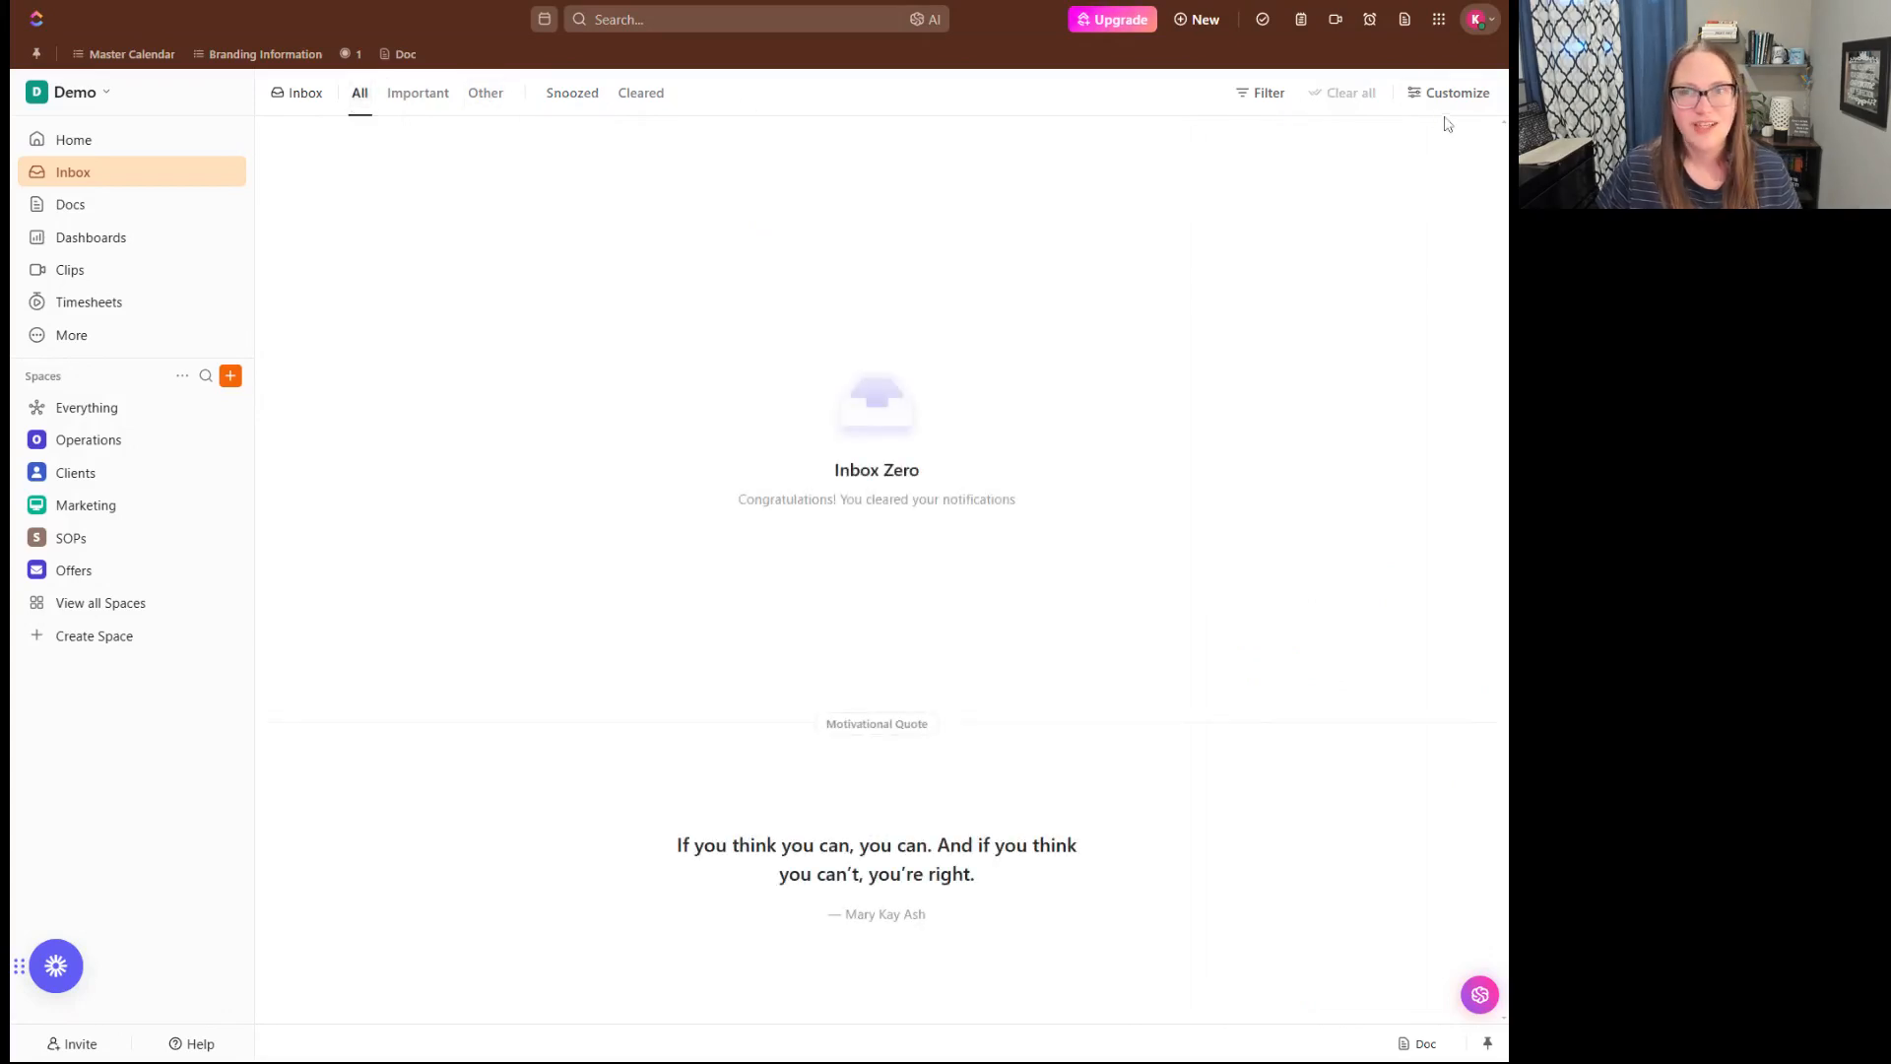
pyautogui.click(1448, 93)
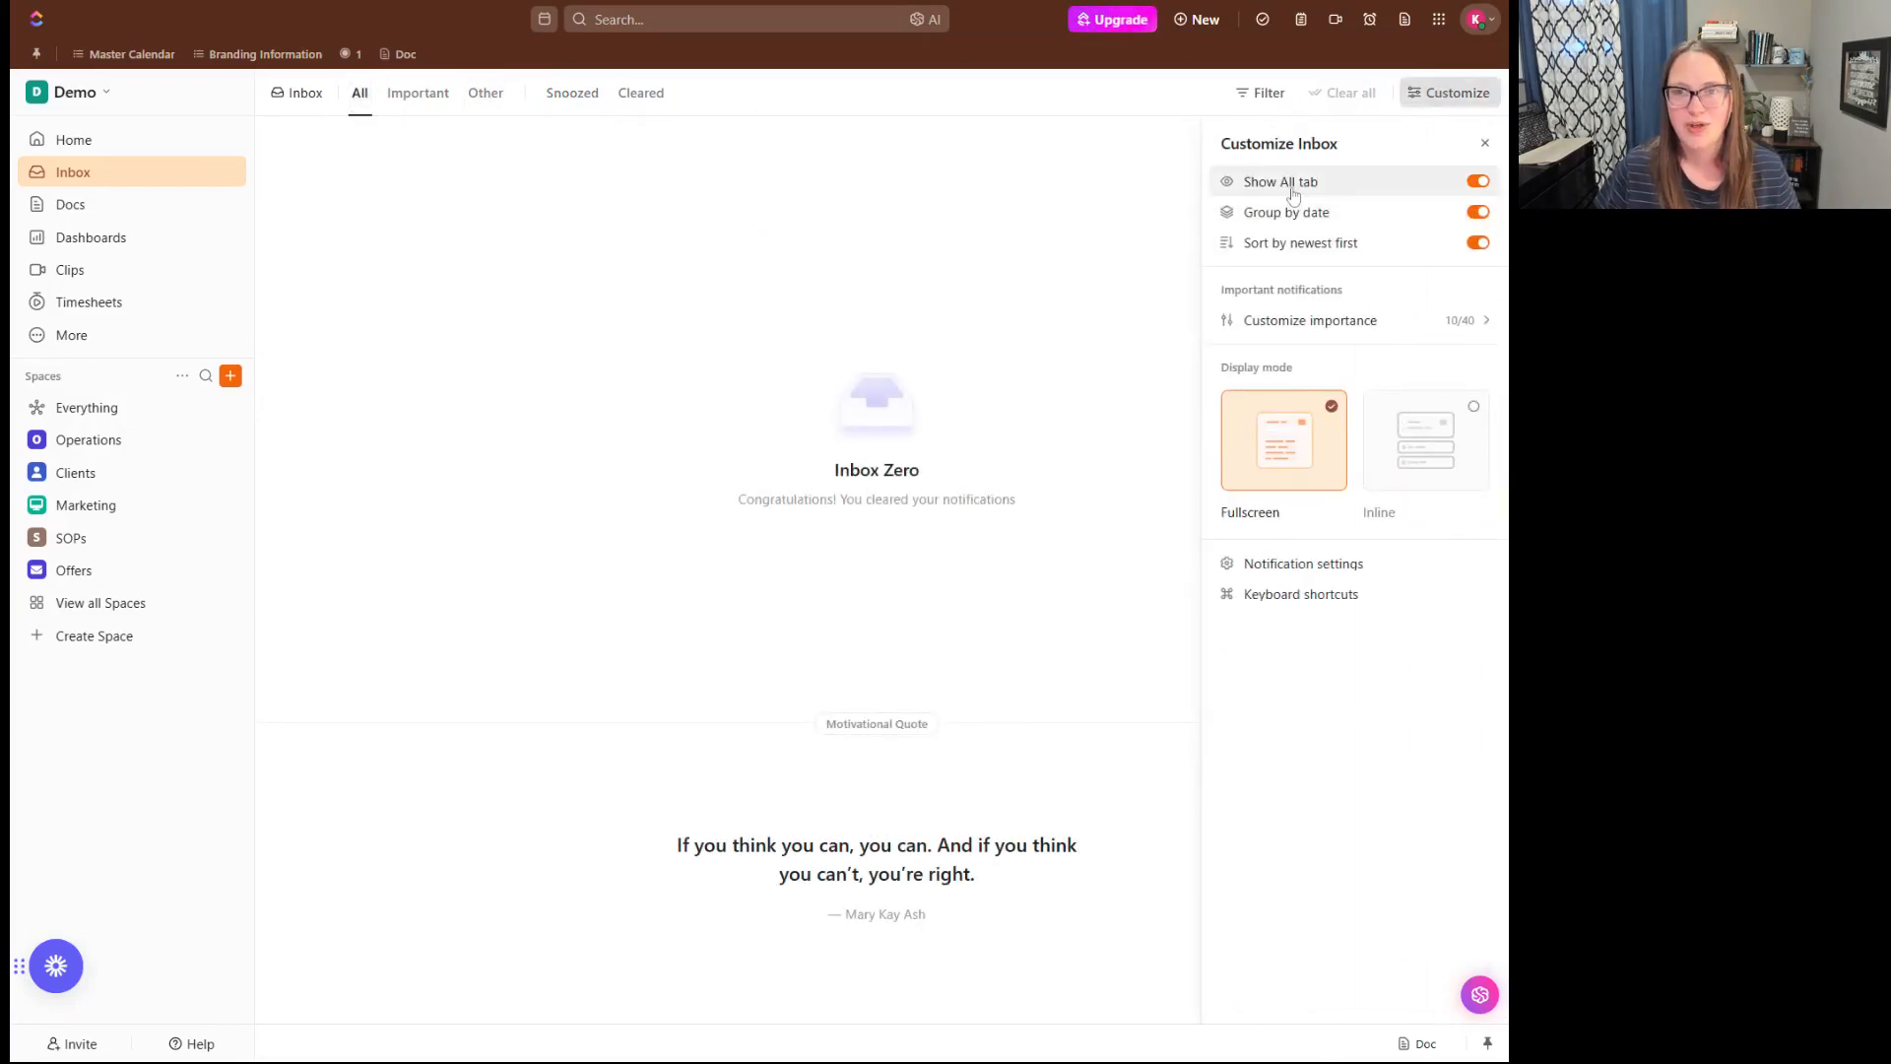
pyautogui.click(1478, 182)
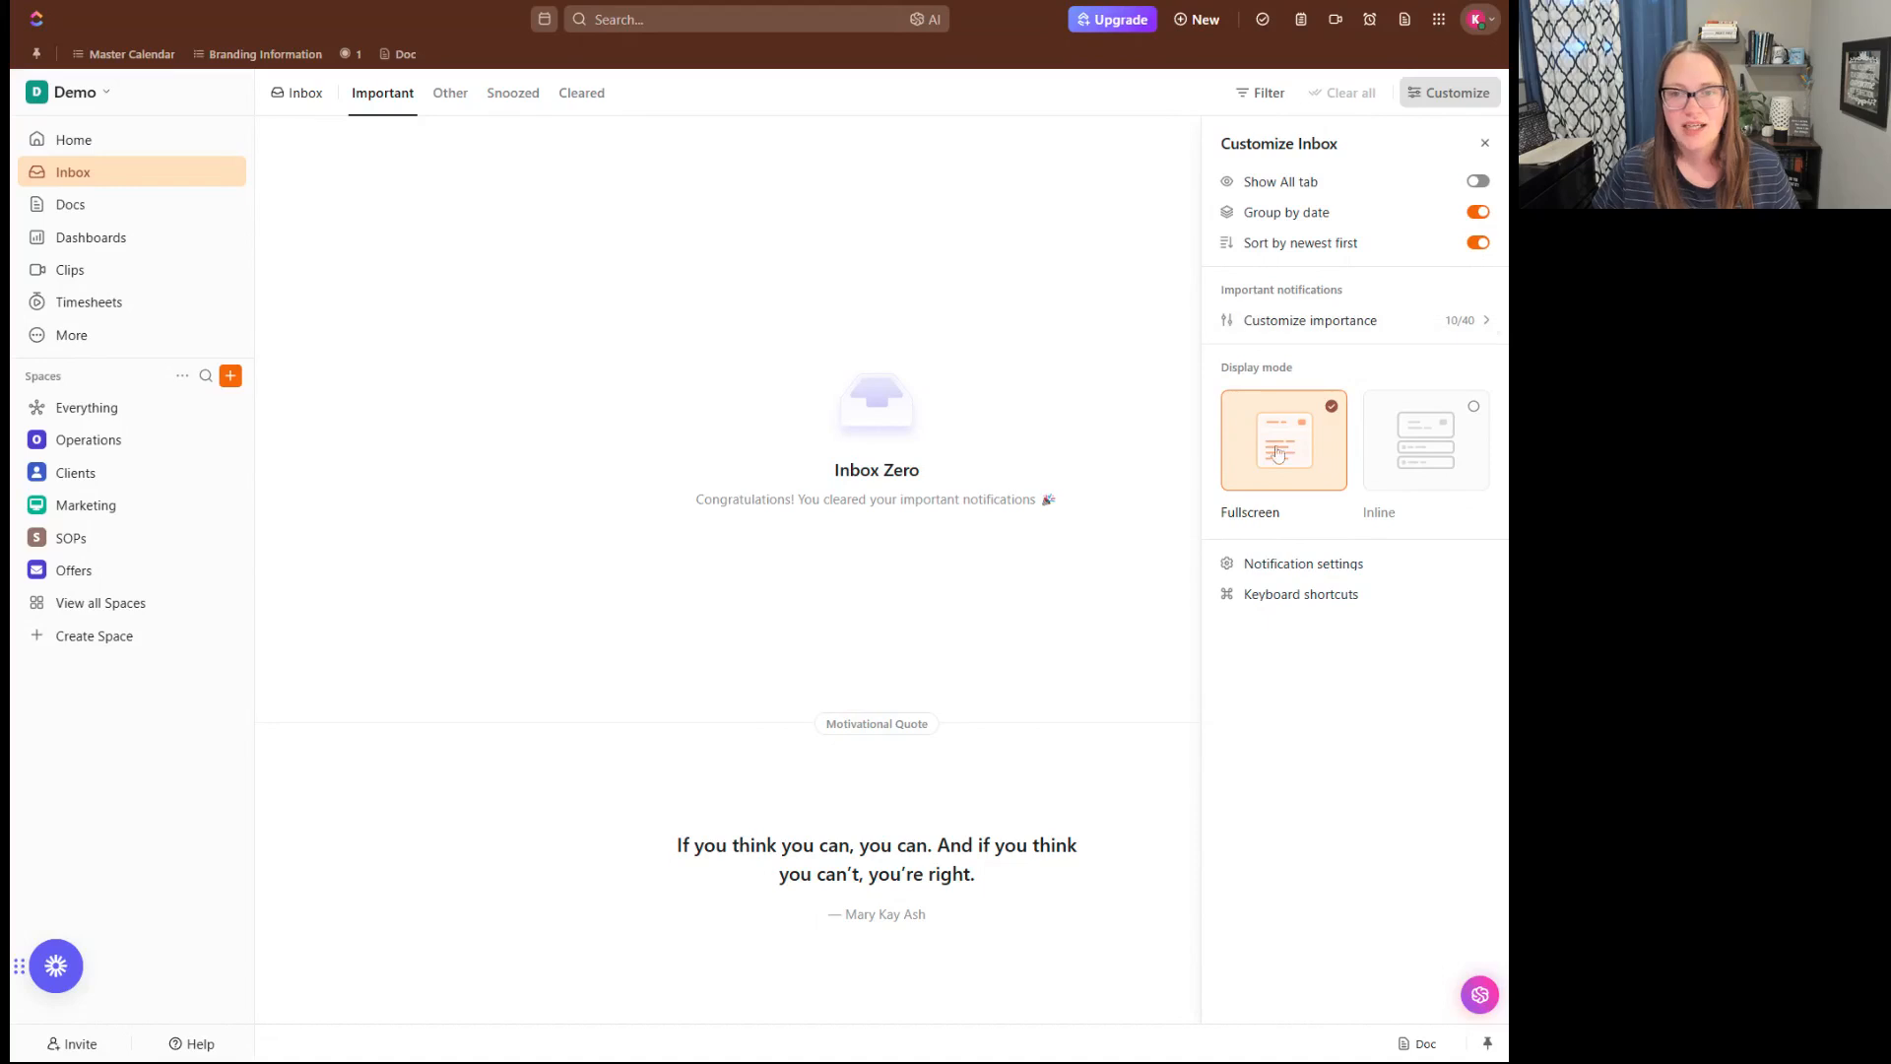
pyautogui.click(1435, 455)
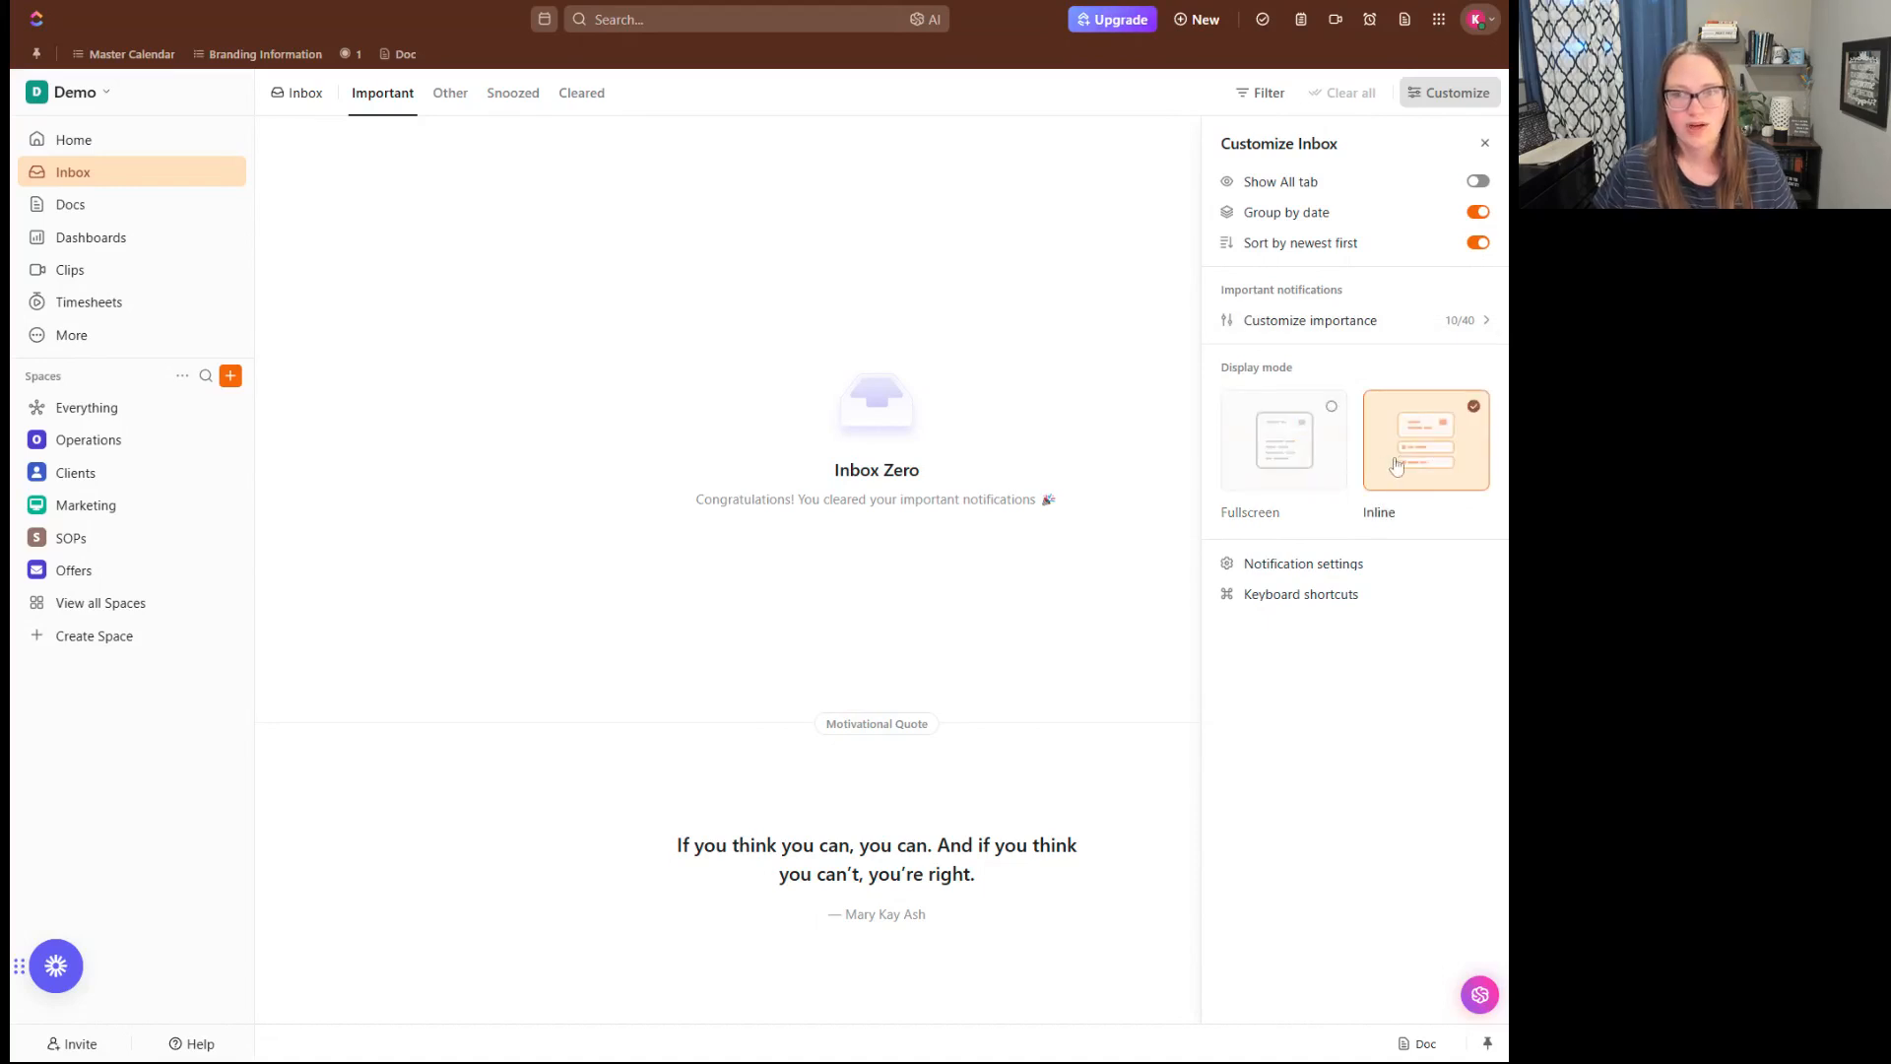
pyautogui.click(1340, 477)
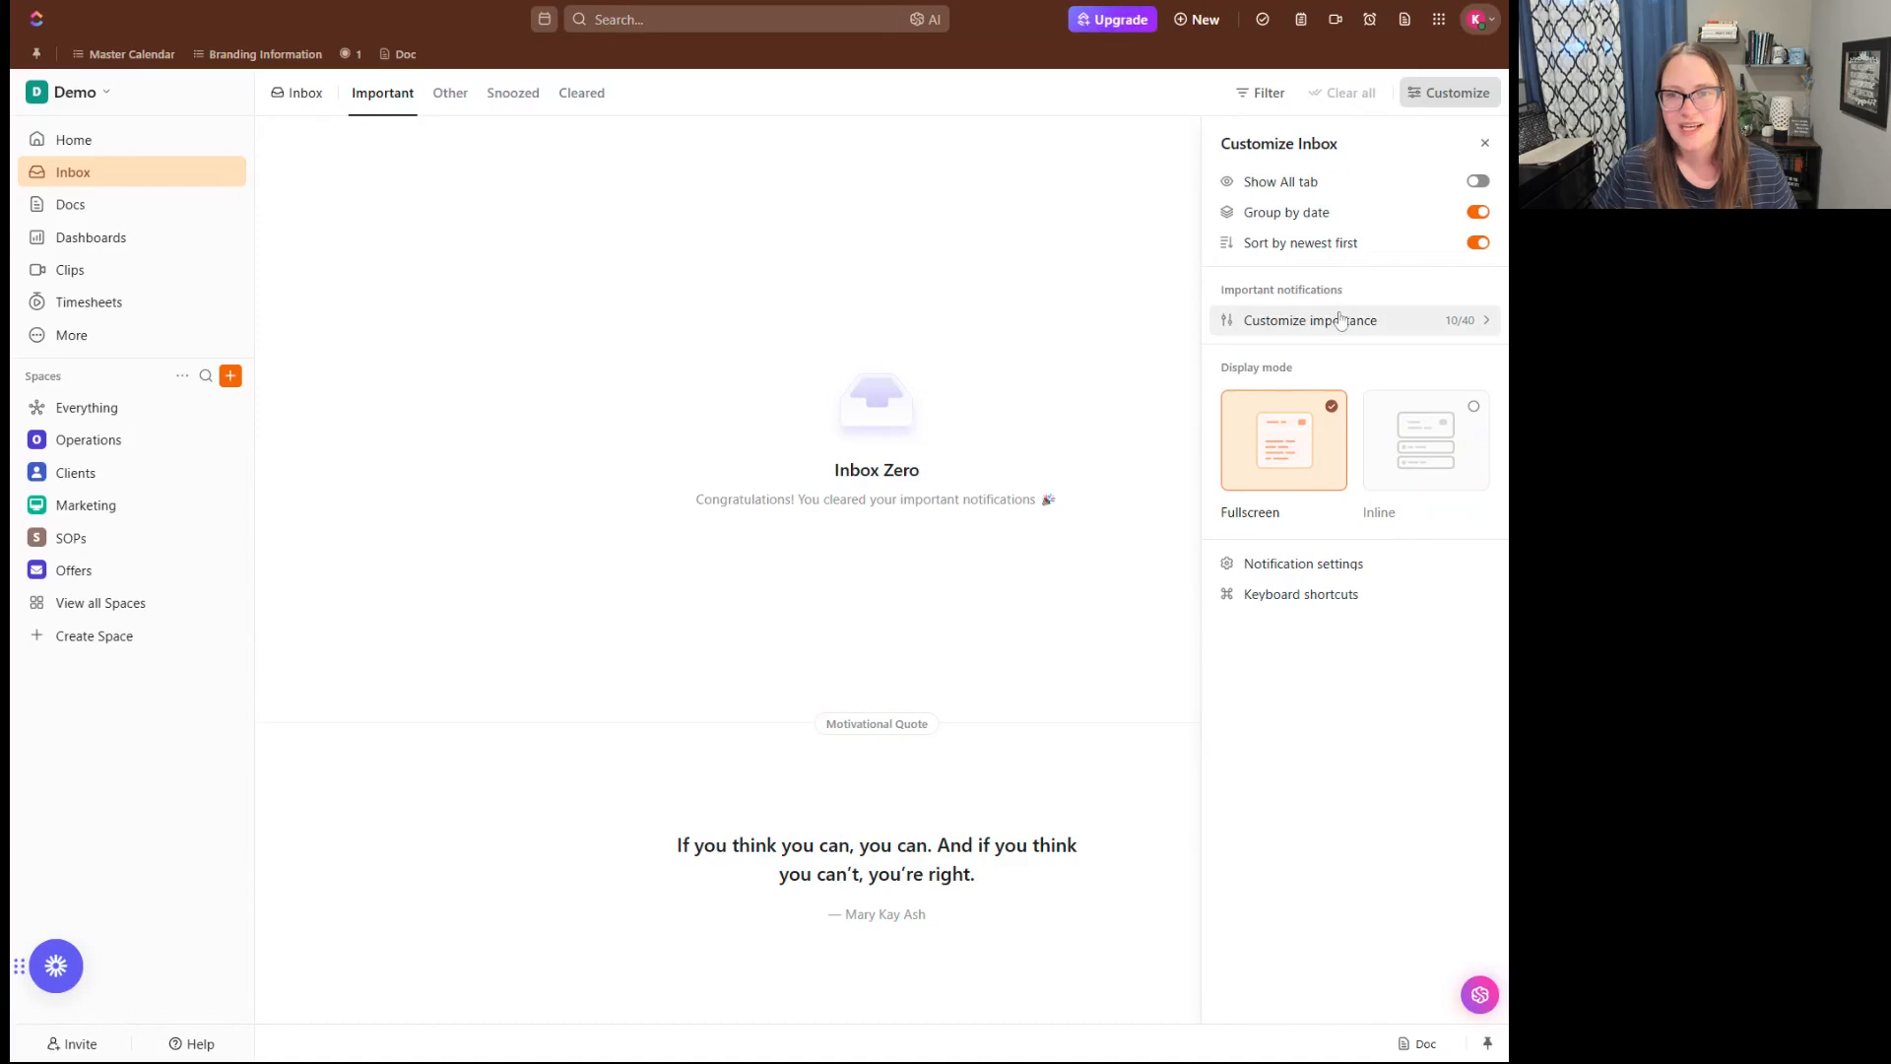
# - Review the full Important and Not important notification lists under Customize importance, including the date and reminder types
pyautogui.click(1308, 315)
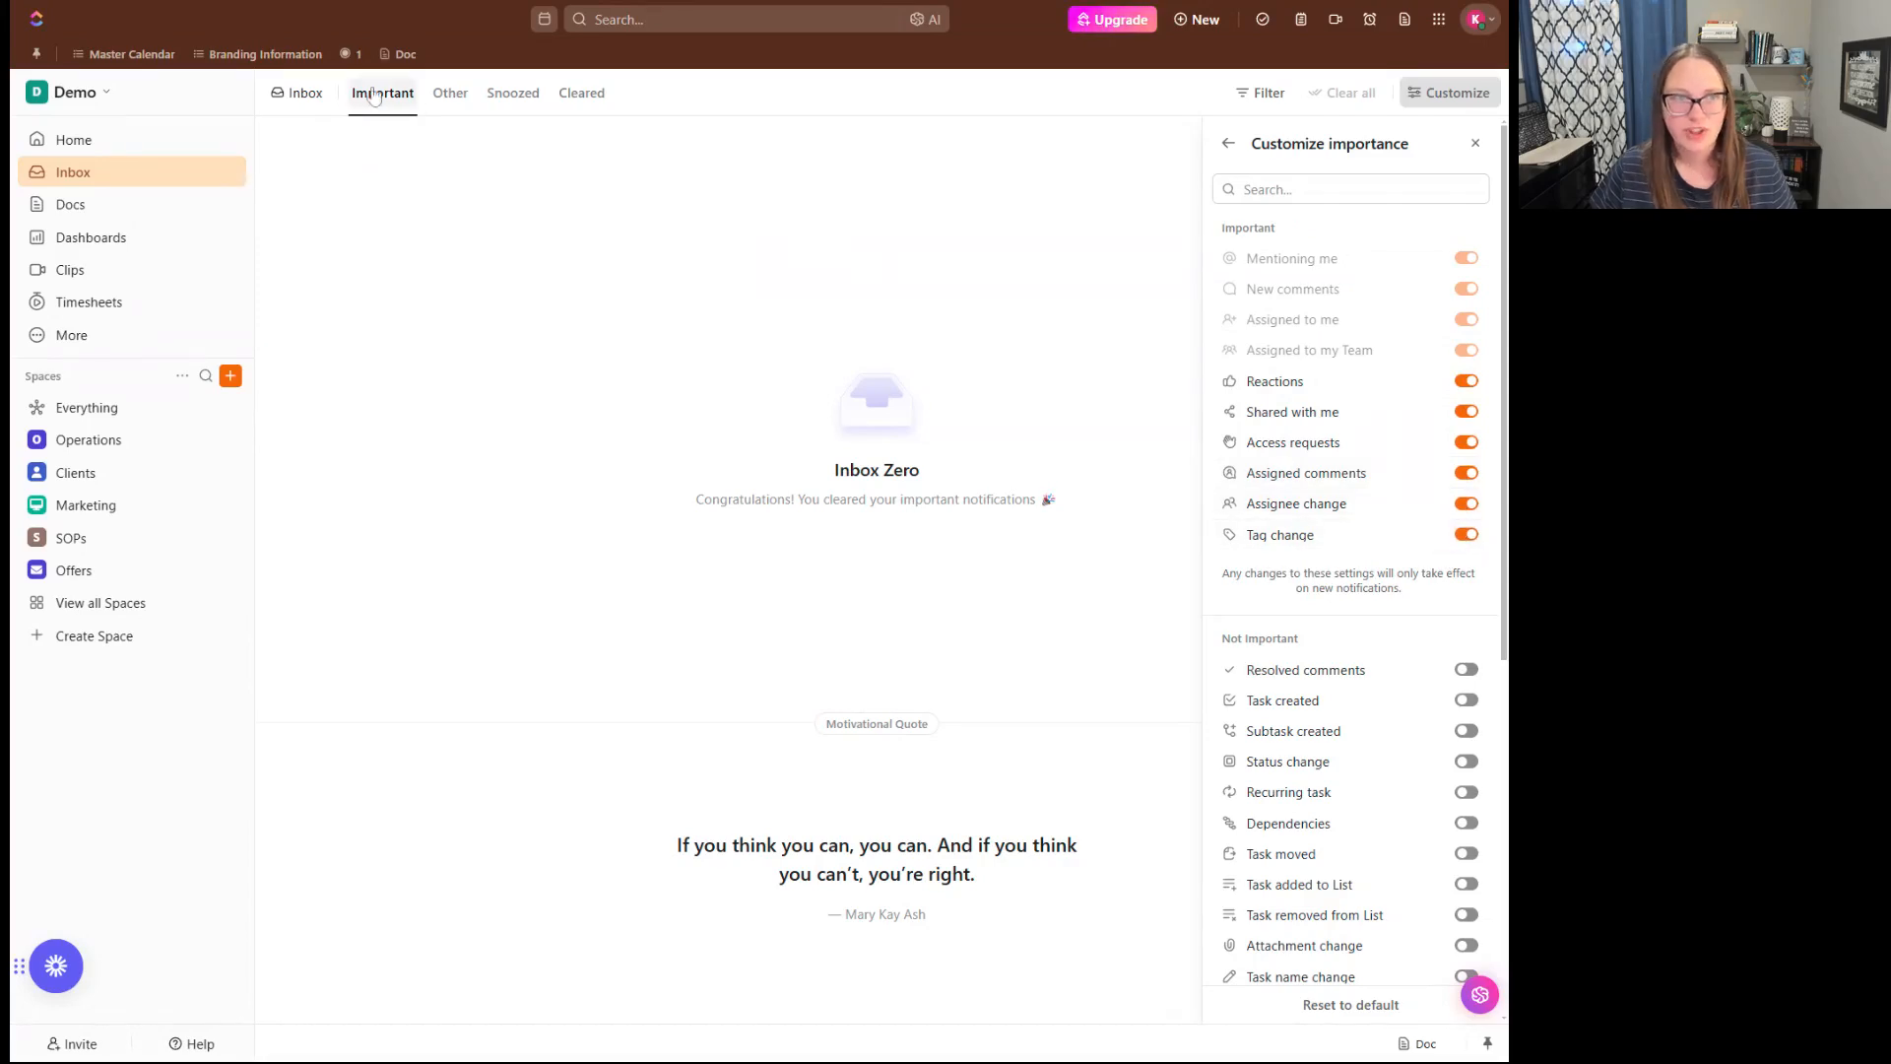
pyautogui.scroll(-1, 1264, 458)
pyautogui.scroll(-5, 1266, 458)
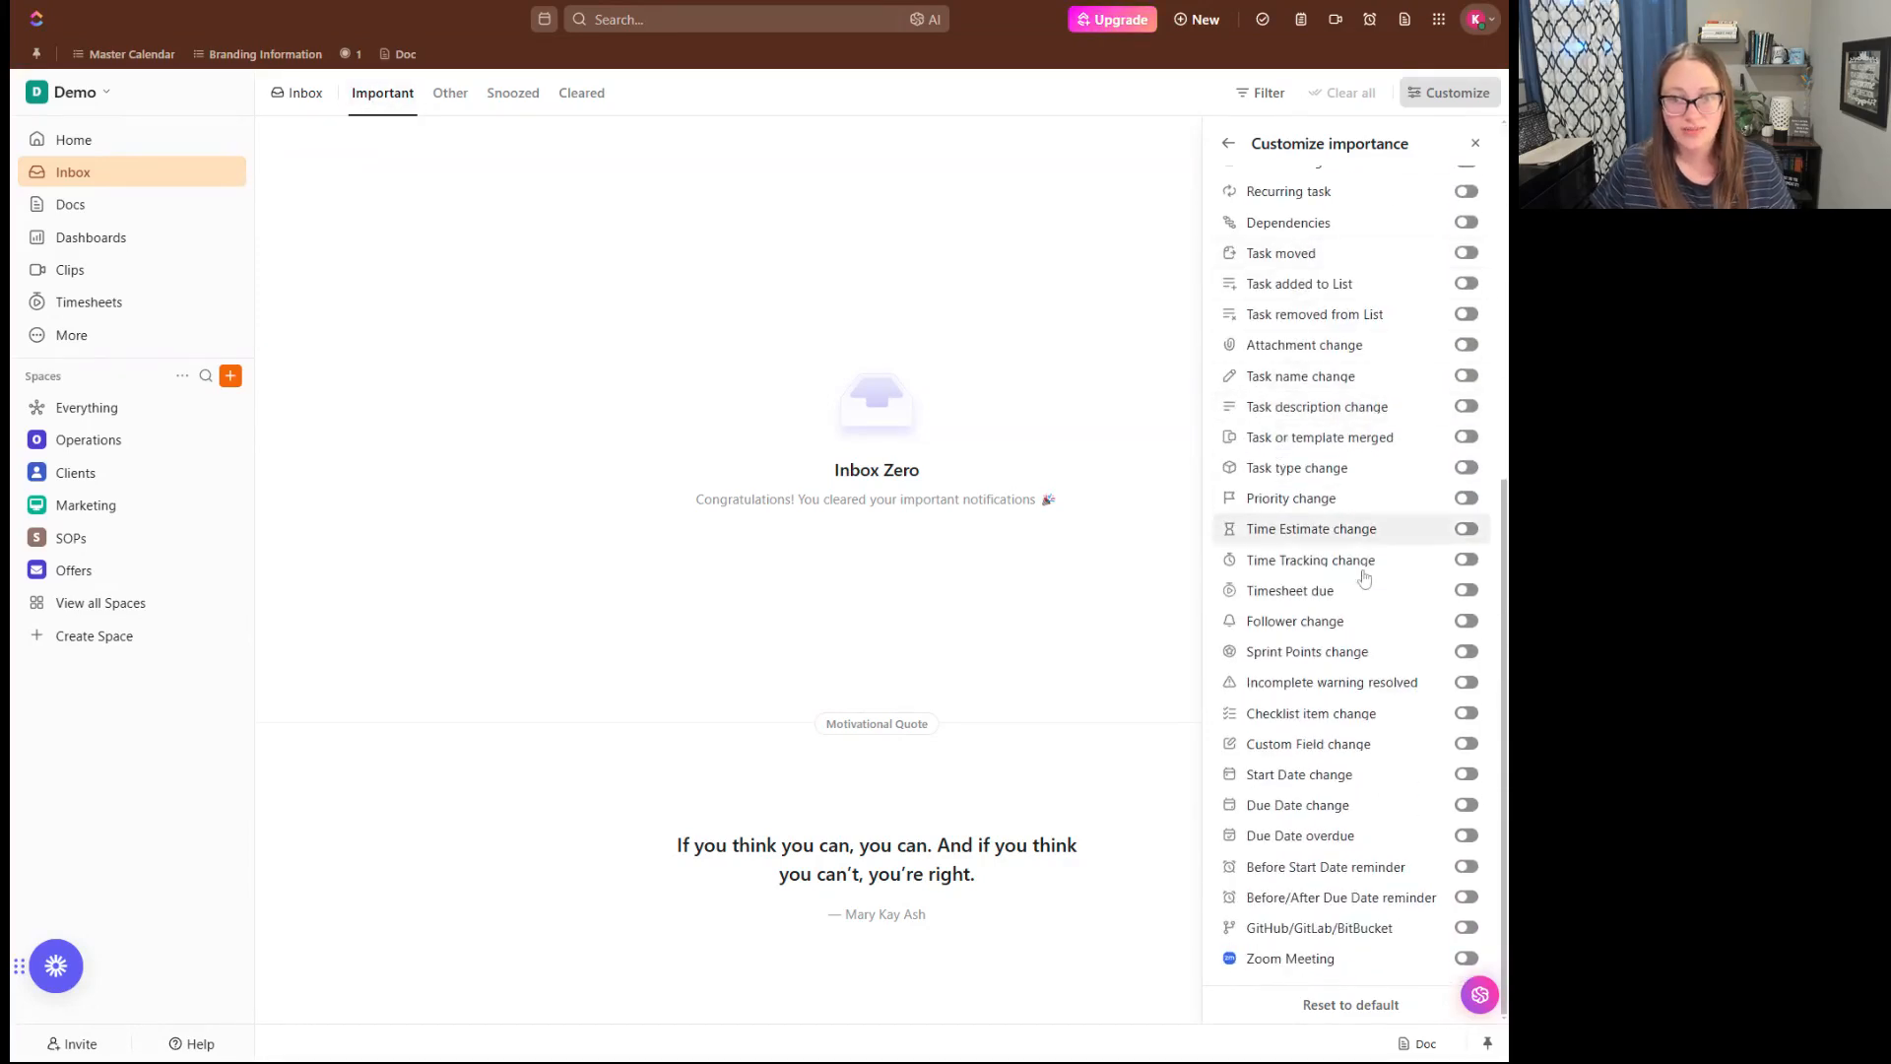
pyautogui.scroll(6, 1354, 689)
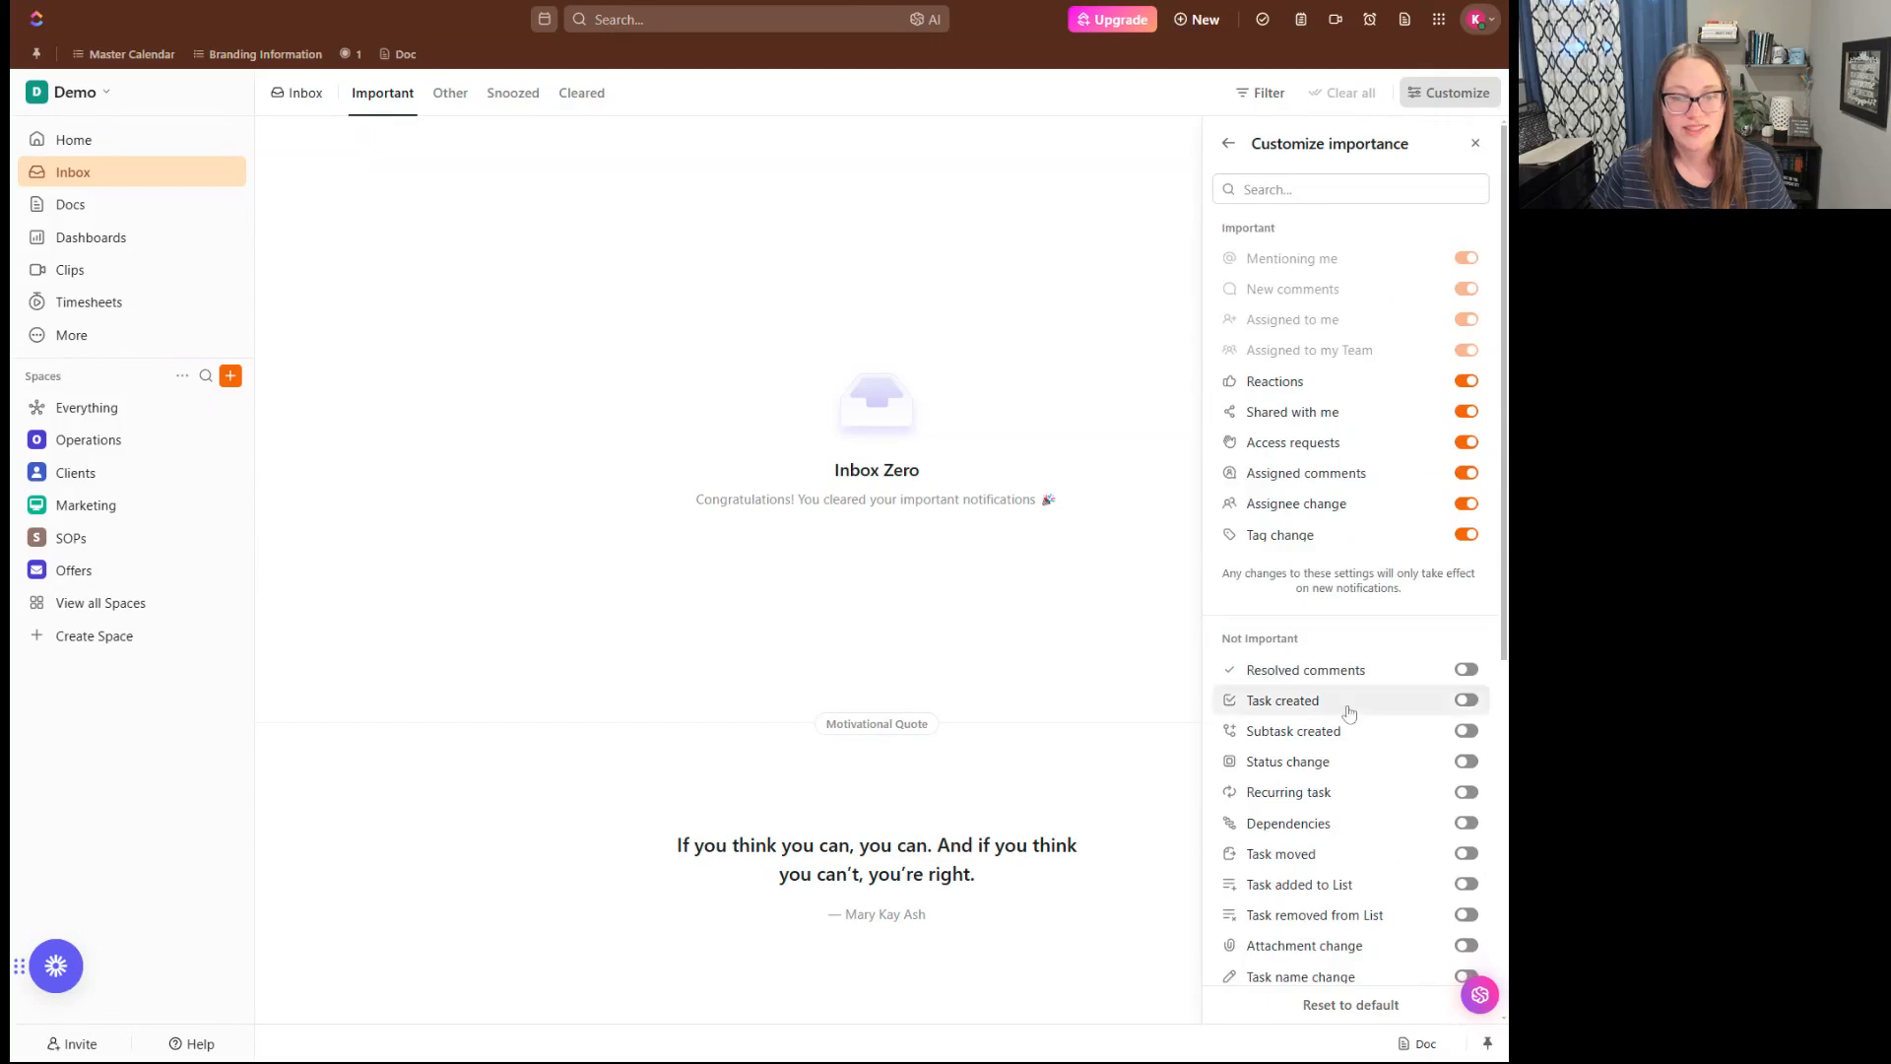
pyautogui.click(1475, 144)
# - Check the inbox filter options for the Important and Other notifications without applying any
pyautogui.click(1260, 95)
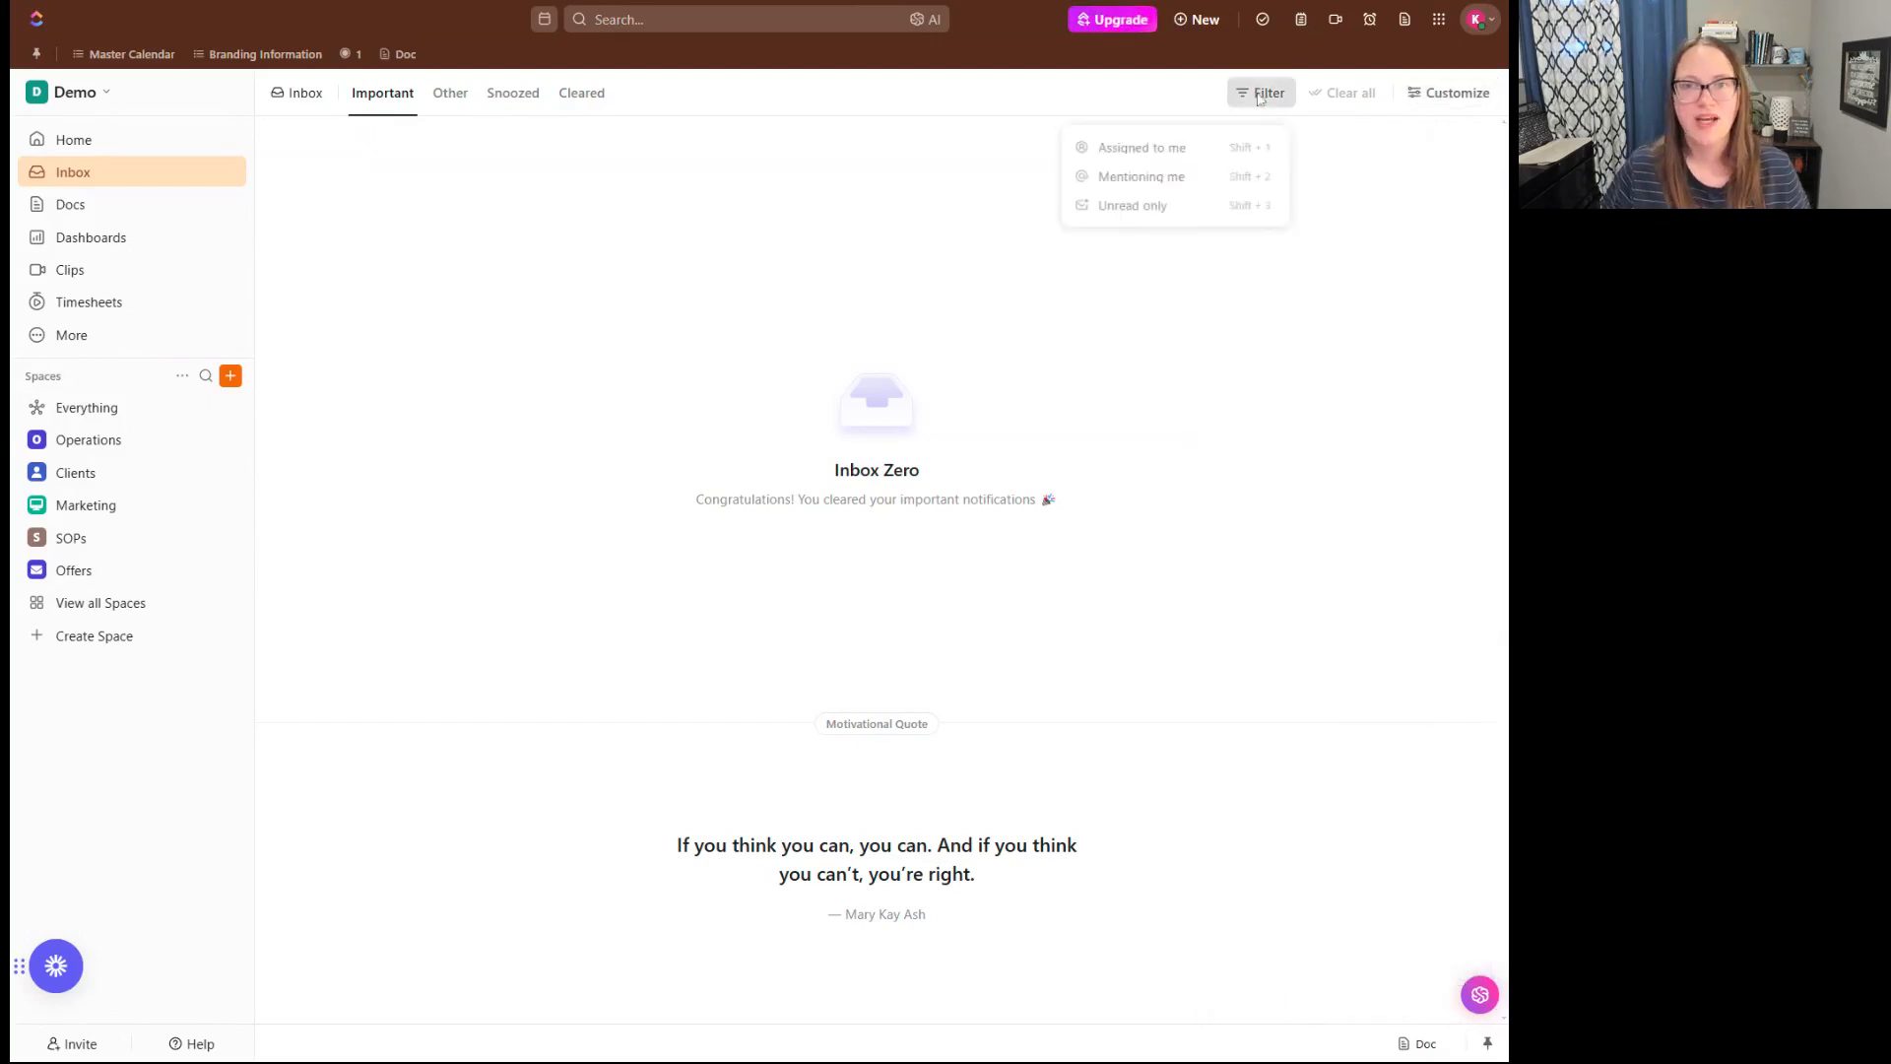
pyautogui.click(1125, 322)
pyautogui.click(450, 92)
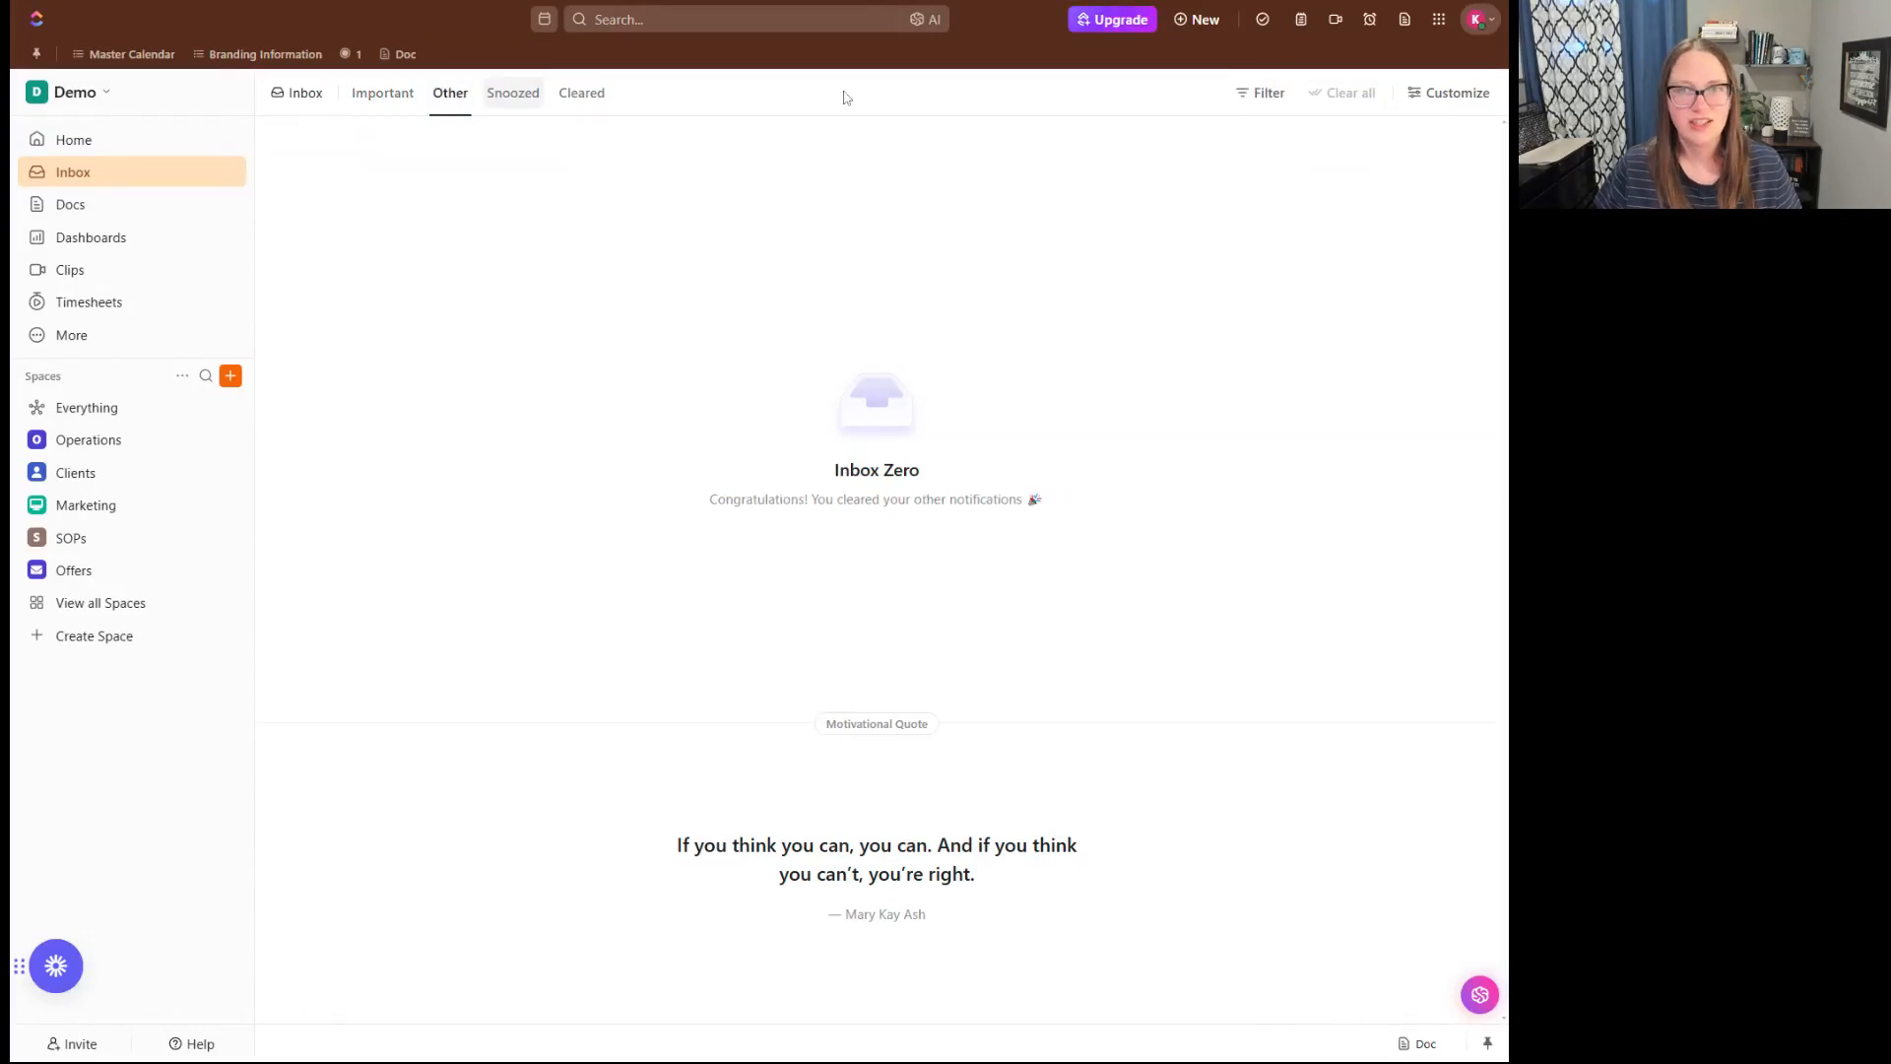
pyautogui.click(1261, 92)
pyautogui.click(1188, 319)
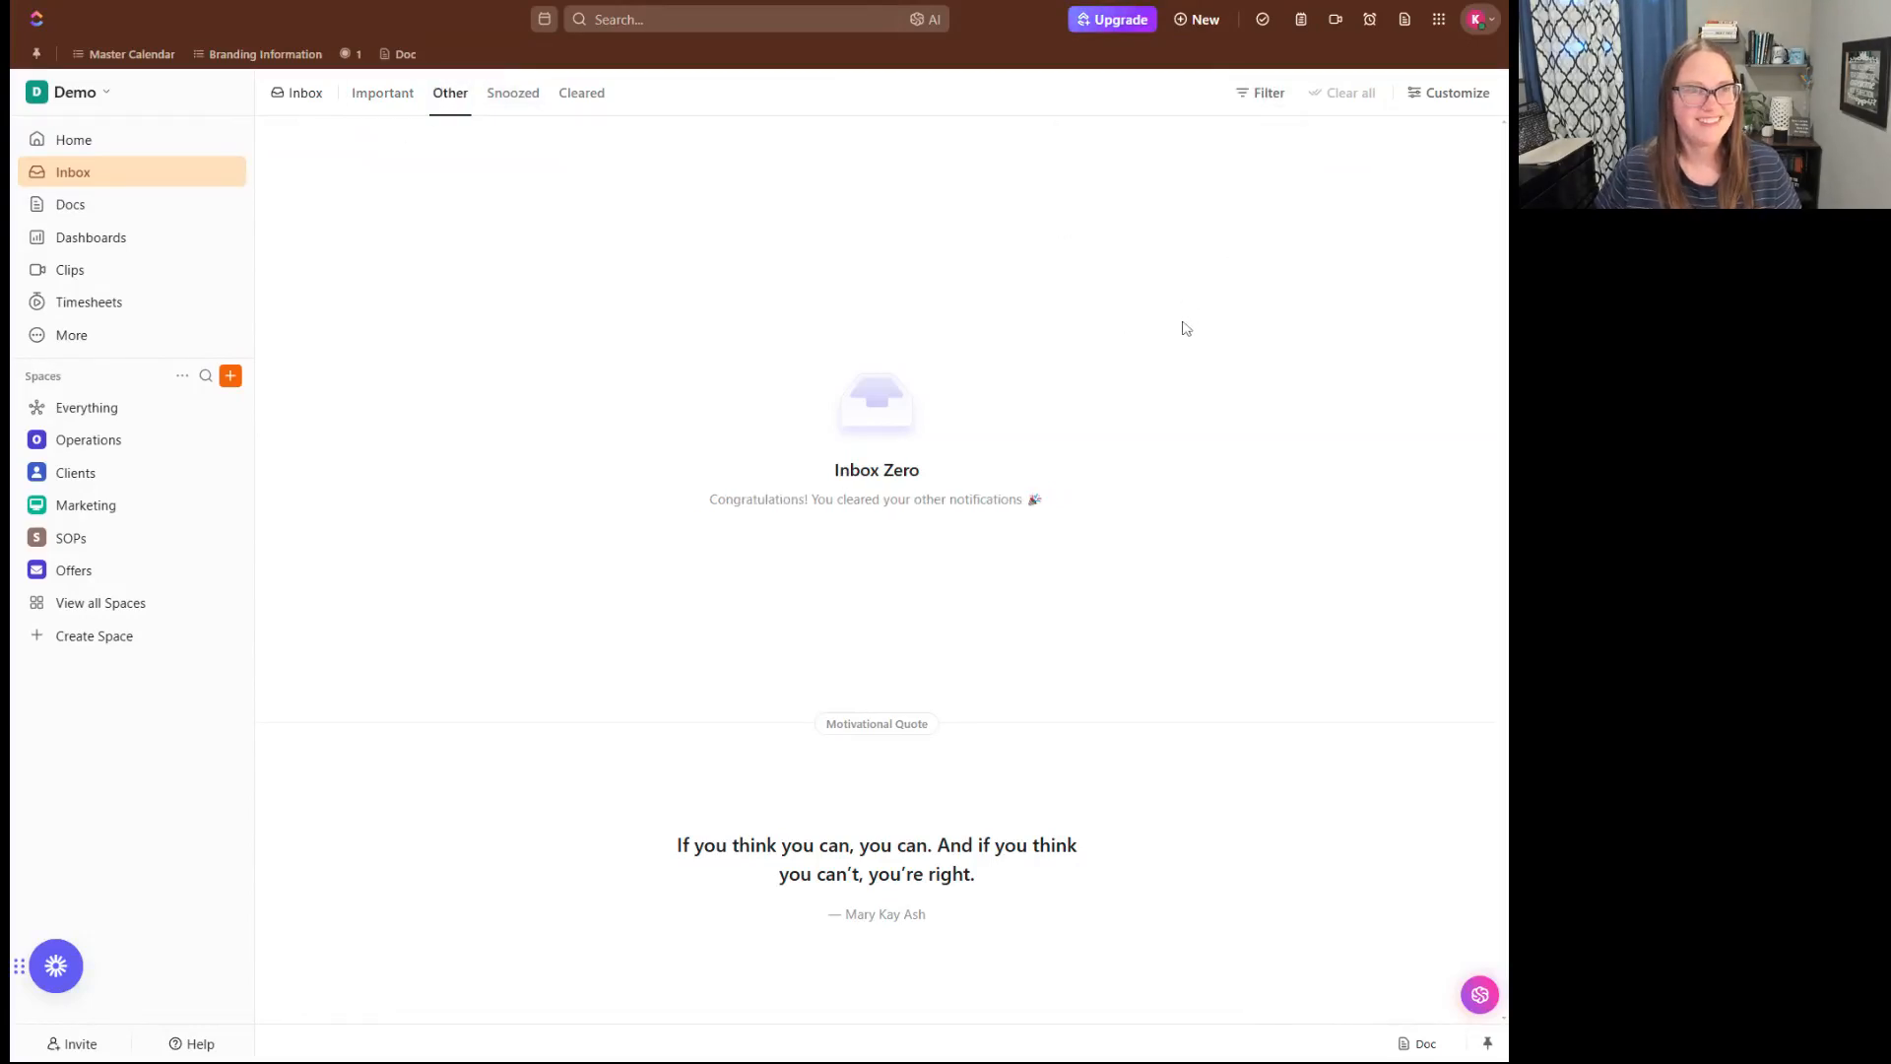